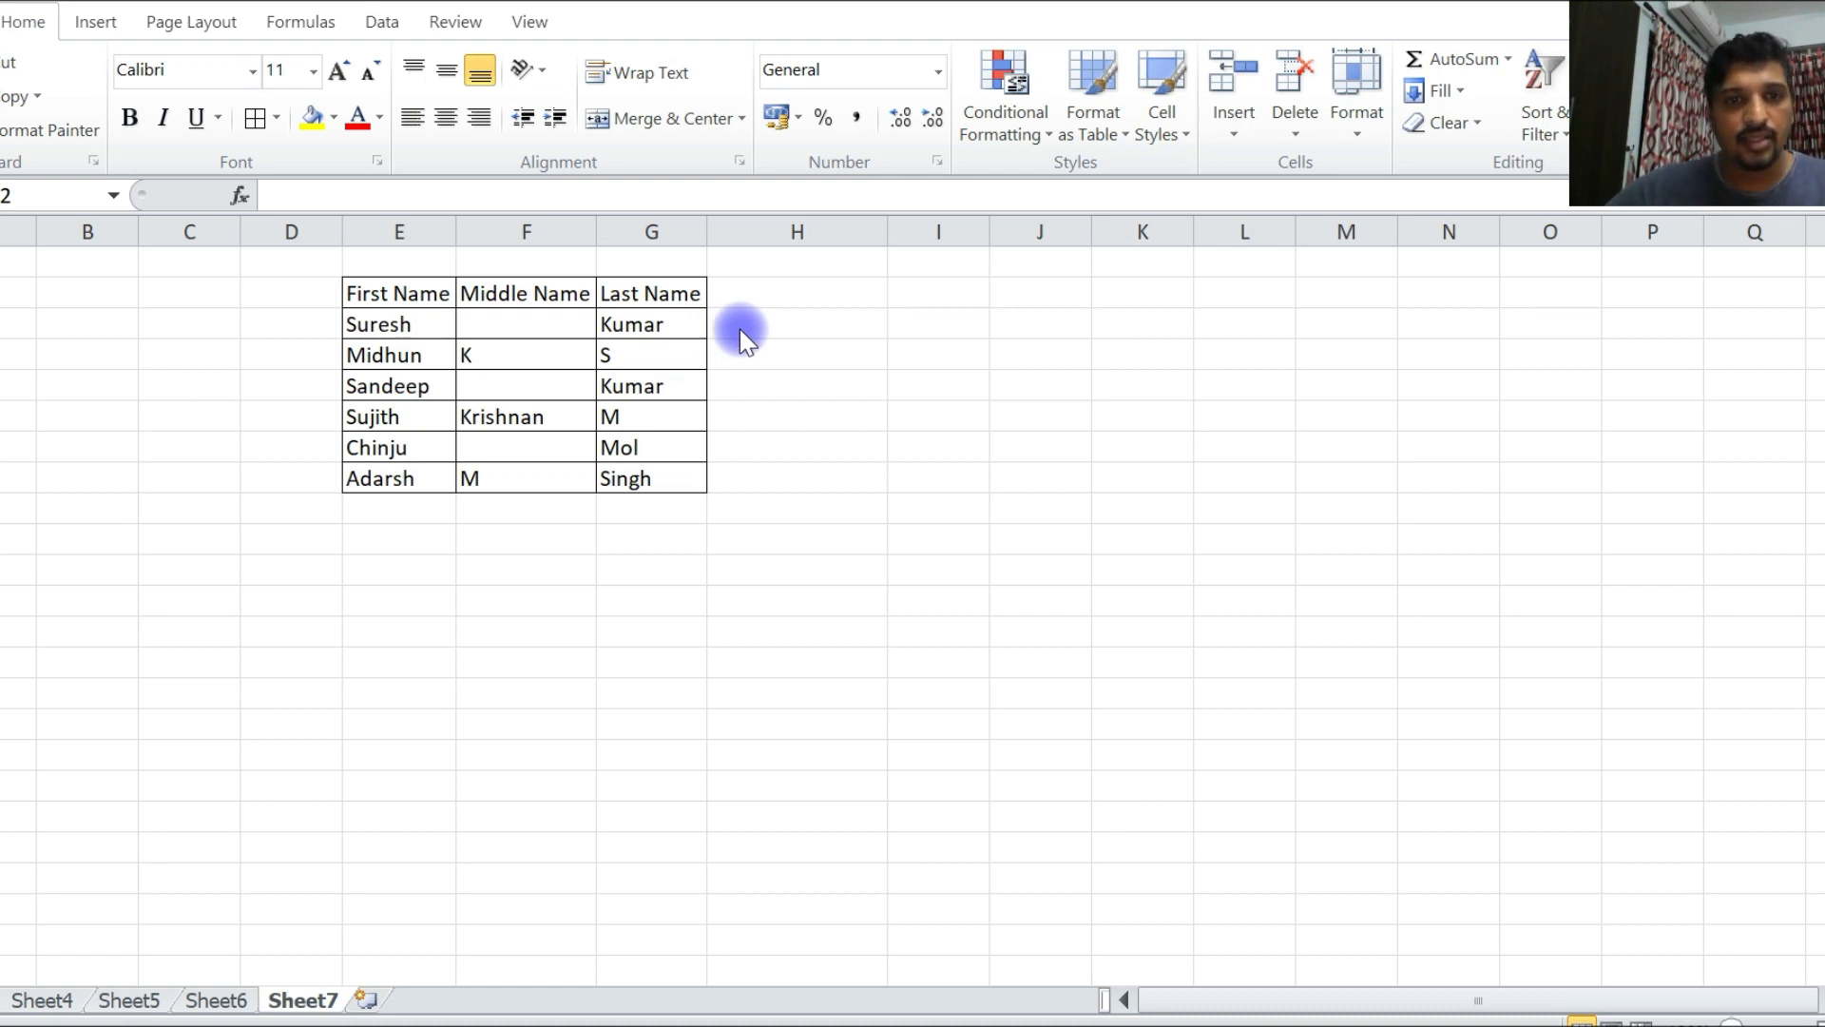
{"action": "left_click", "coordinate": [815, 323]}
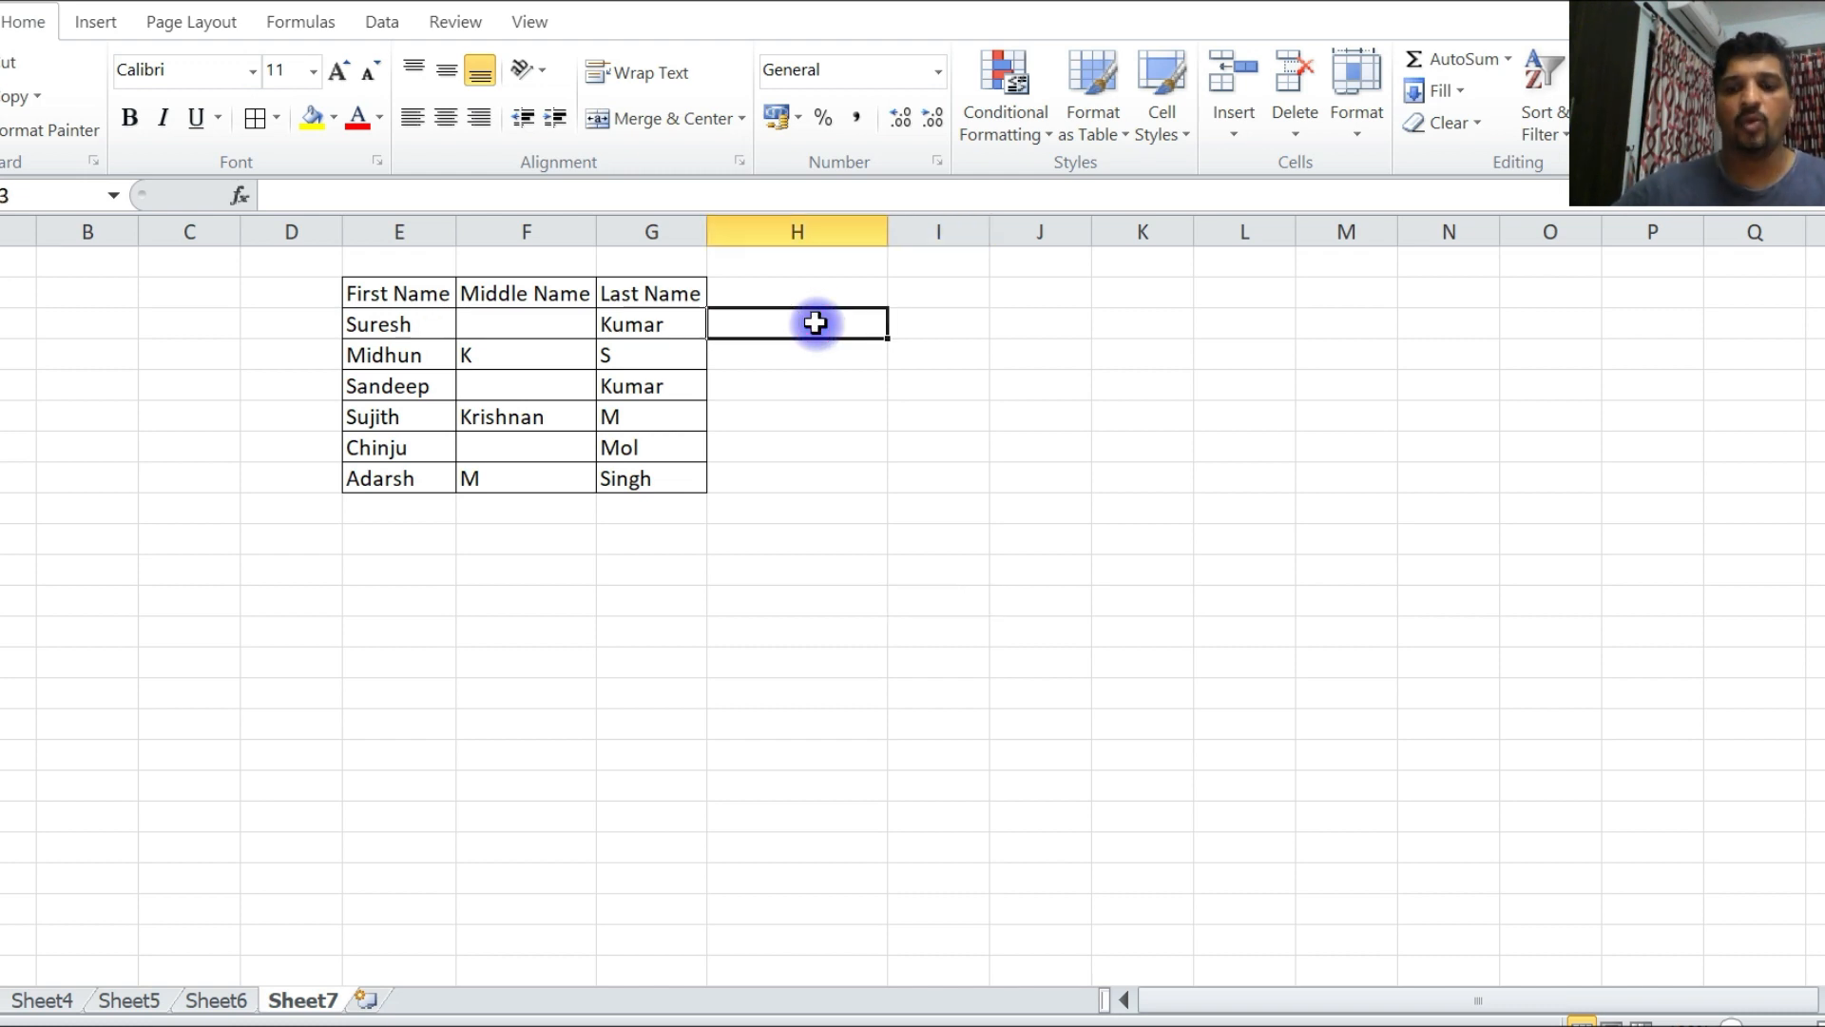
{"action": "type", "text": "="}
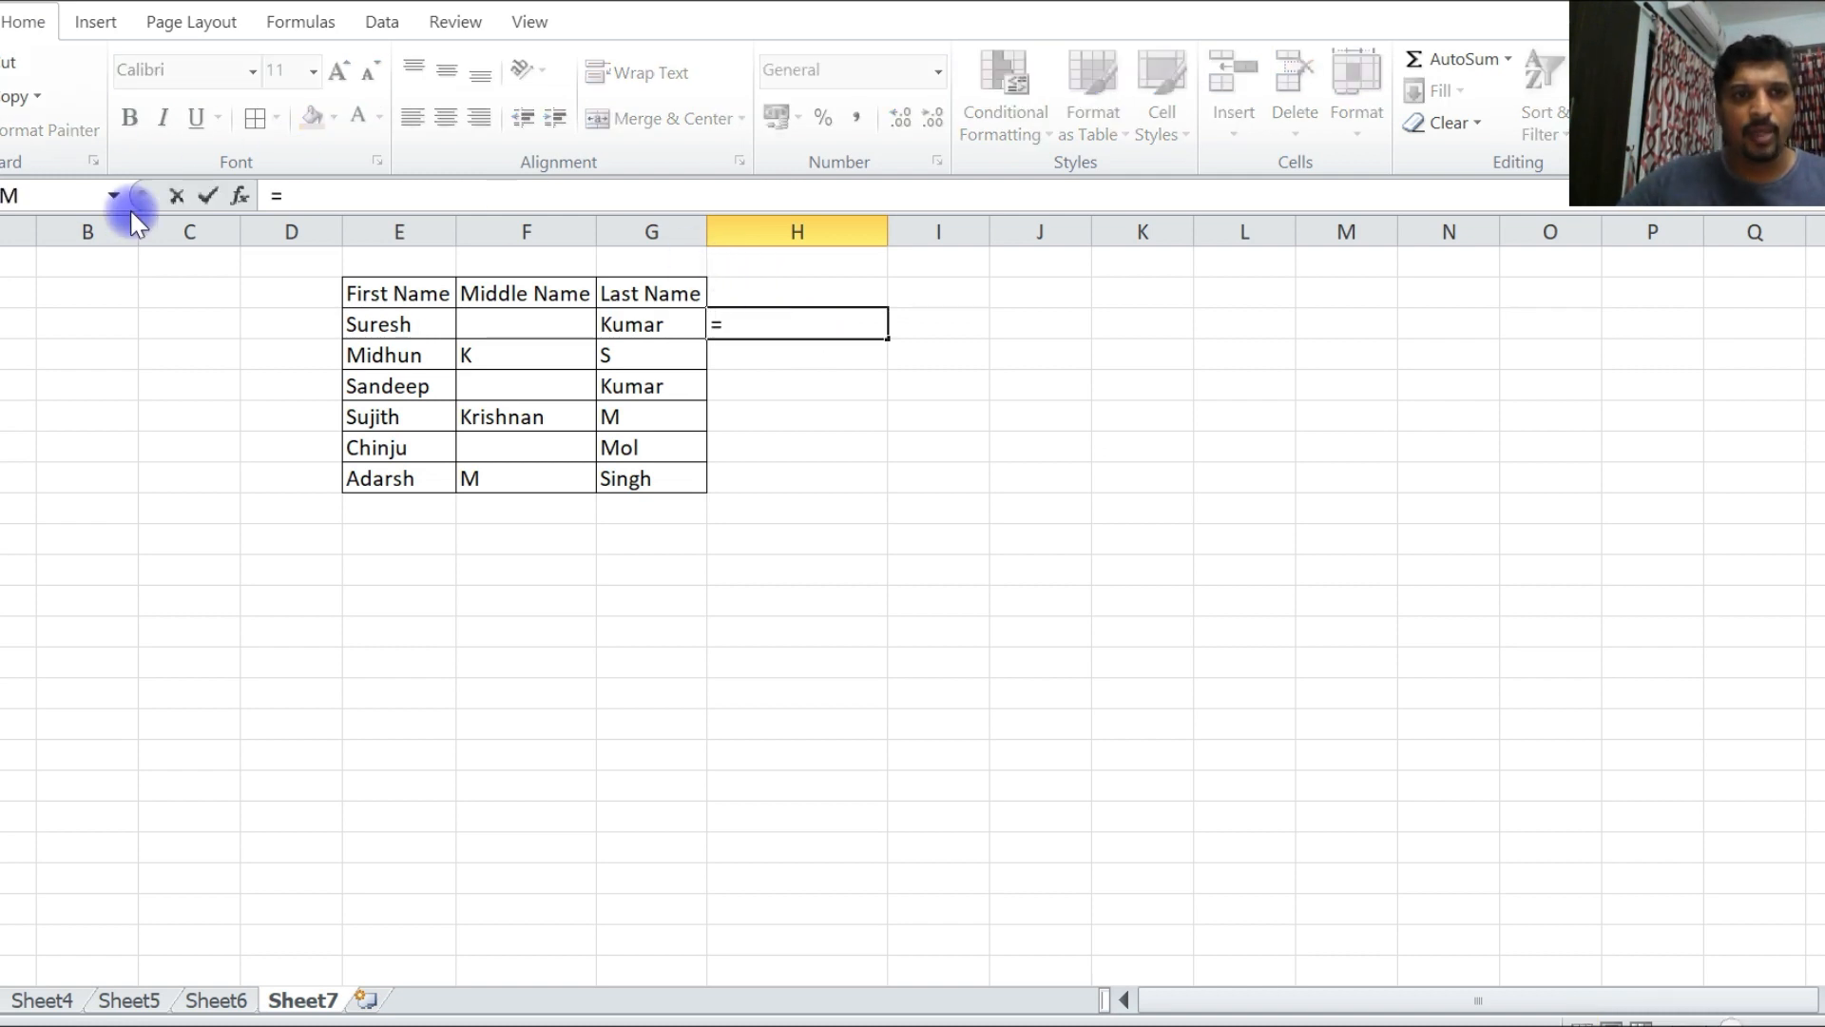
{"action": "left_click", "coordinate": [239, 195]}
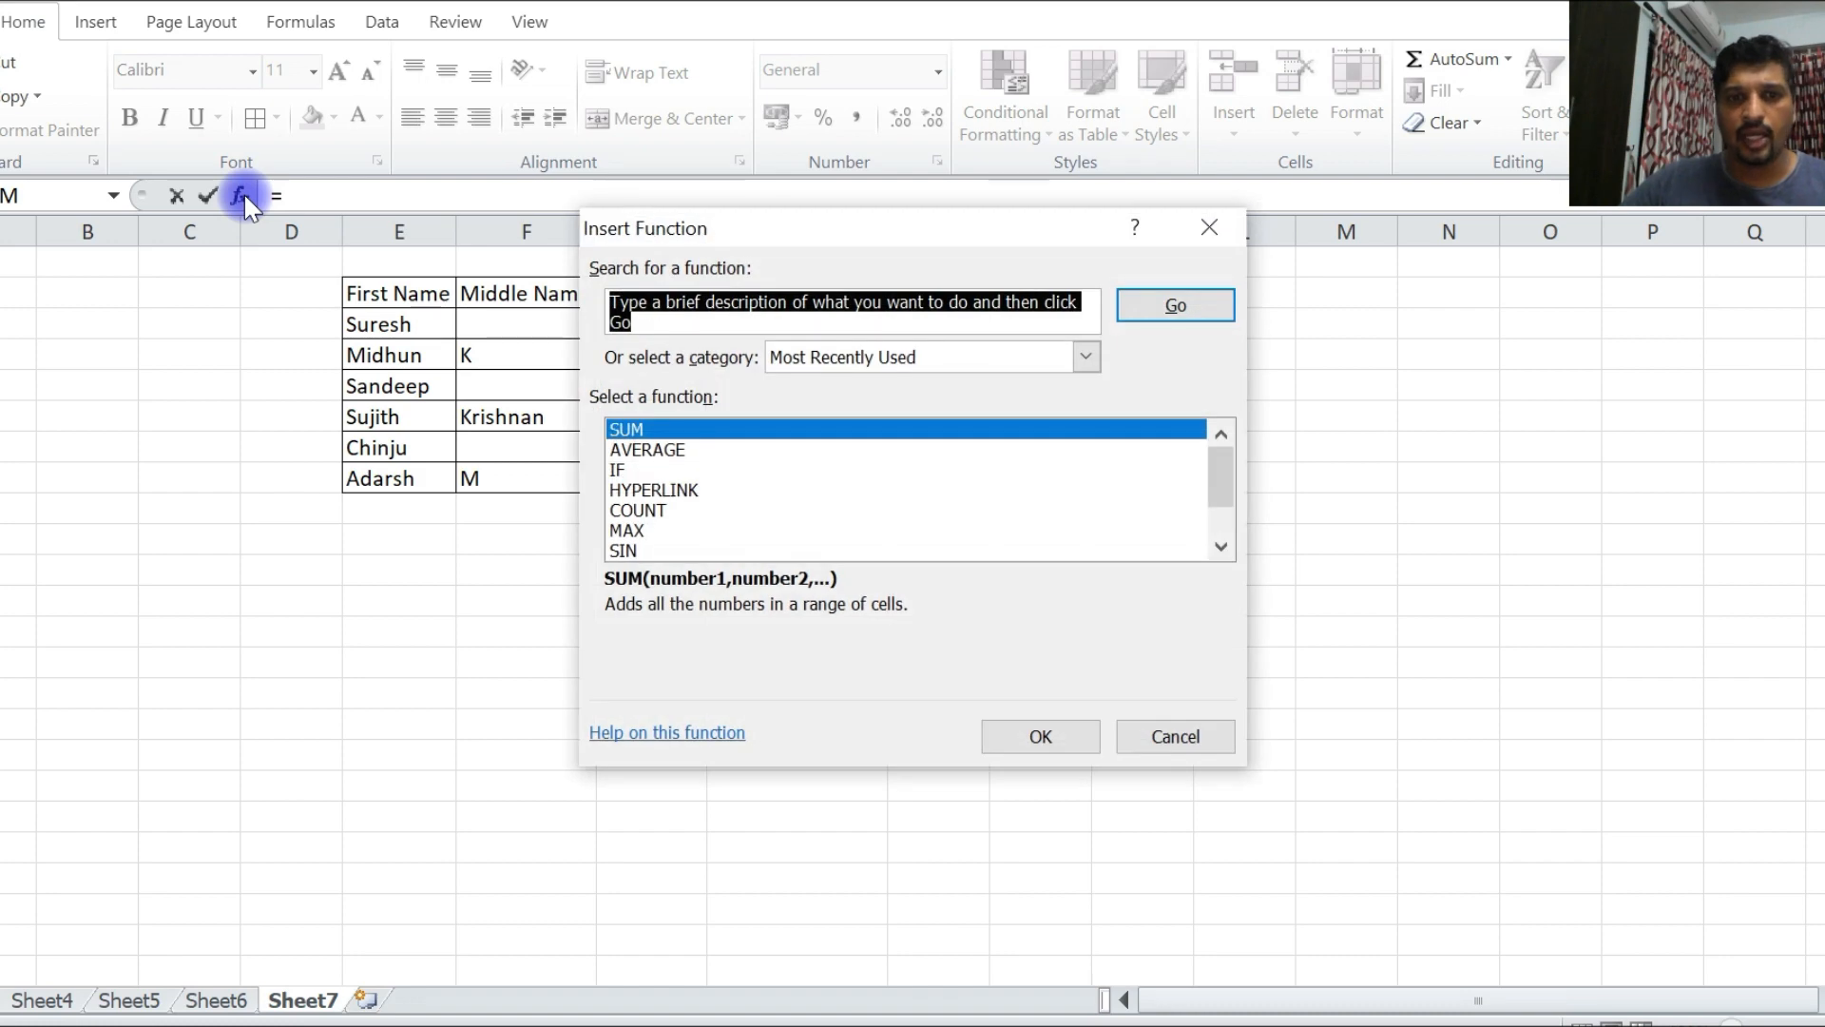
{"action": "left_click", "coordinate": [1234, 223]}
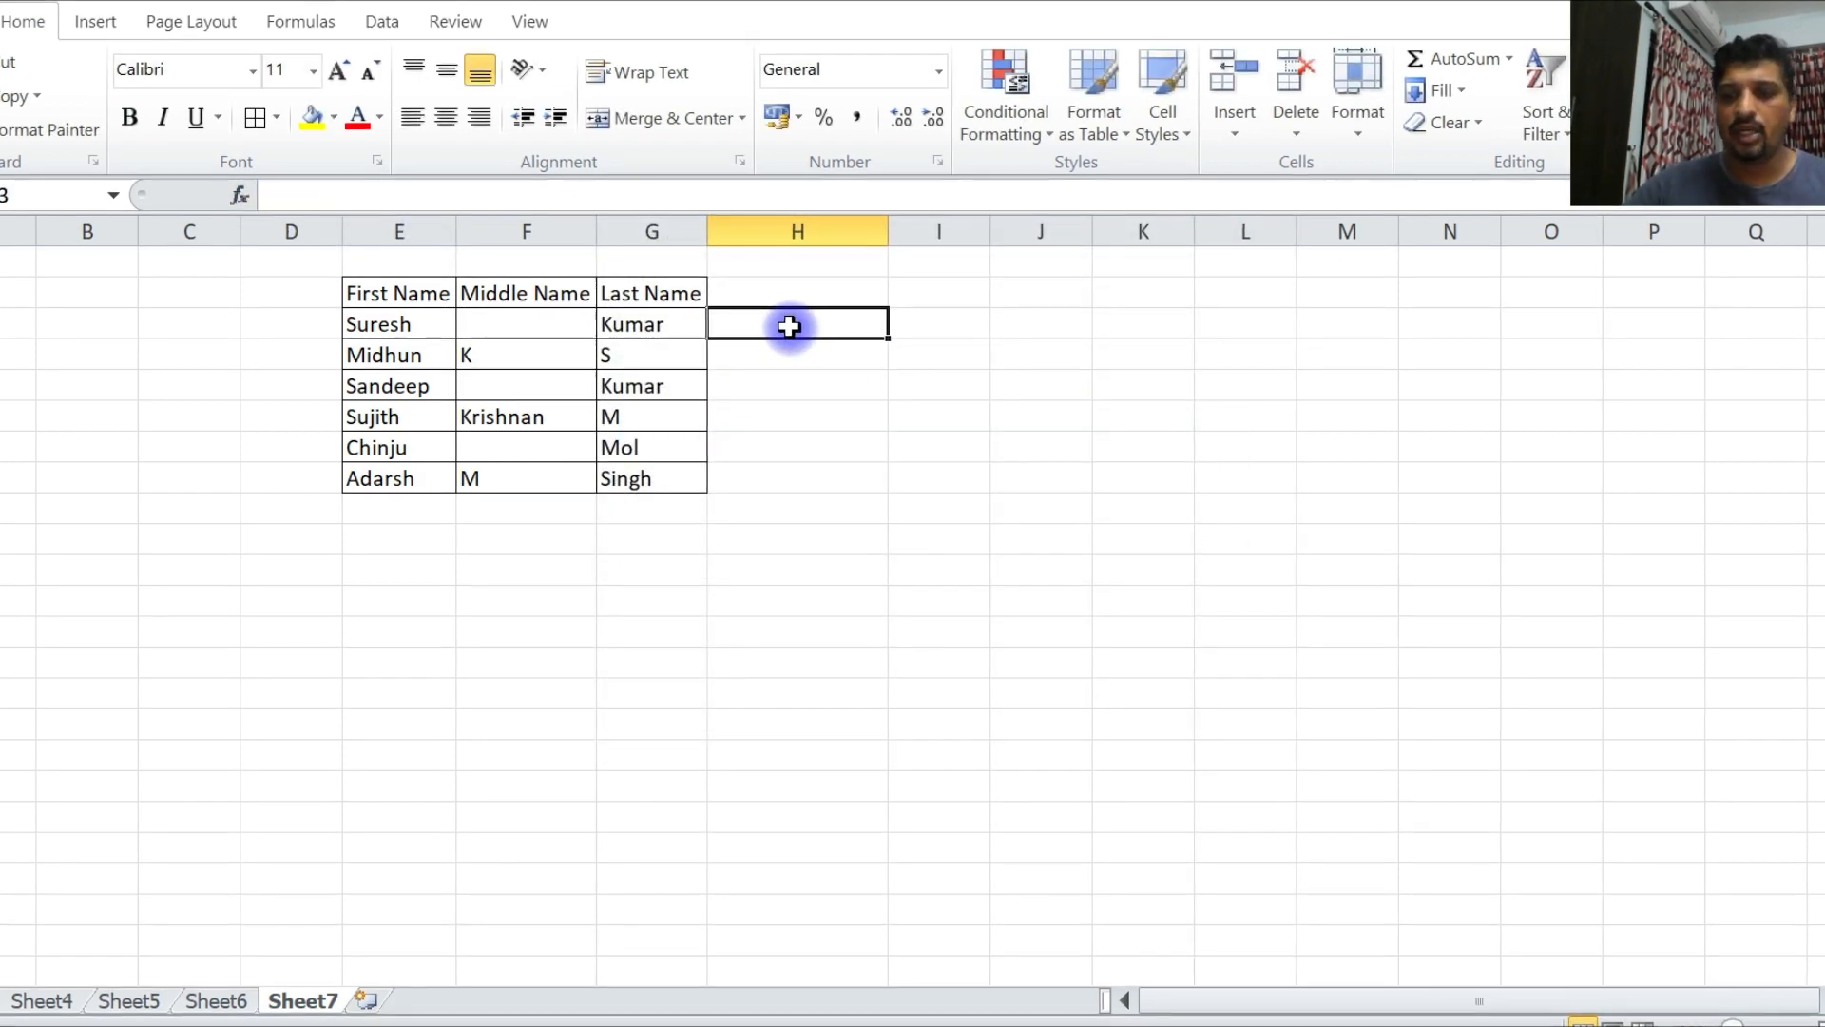
Enter =CONCATENATE(E3,F3,G3) in H3 to join the three name parts and fill the formula down to H8
{"action": "type", "text": "="}
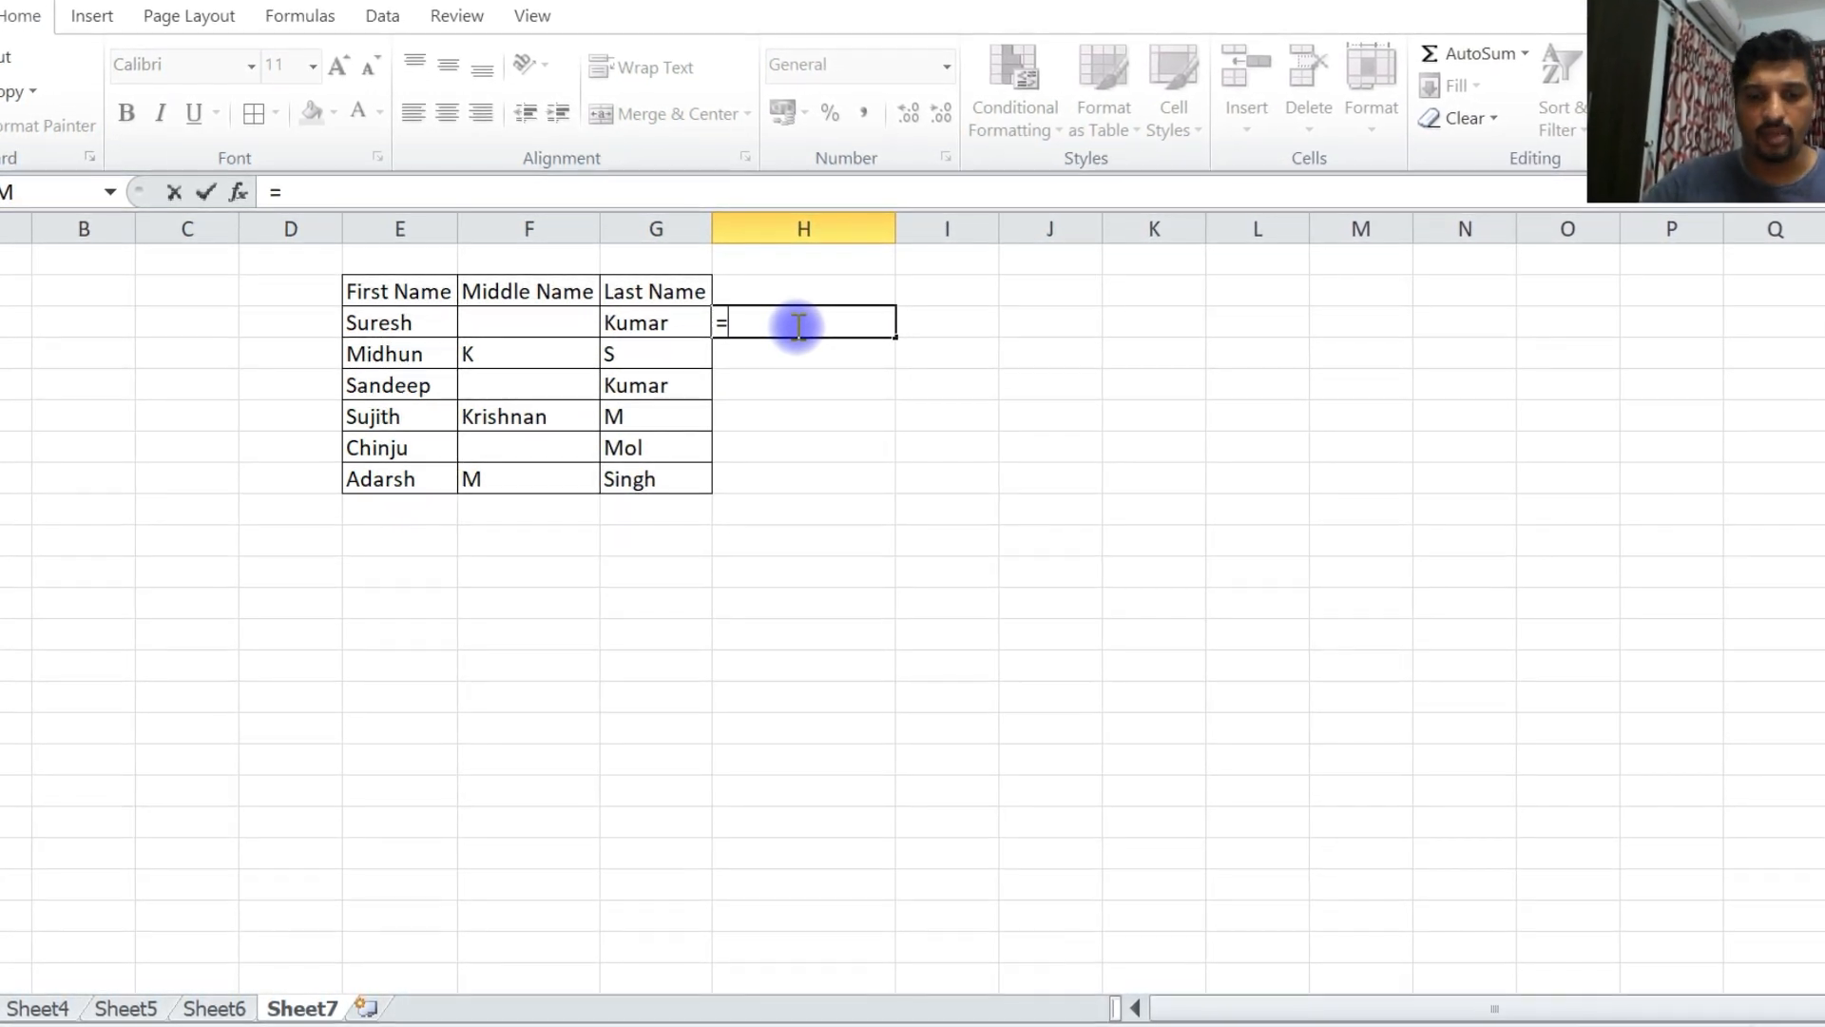
{"action": "type", "text": "con"}
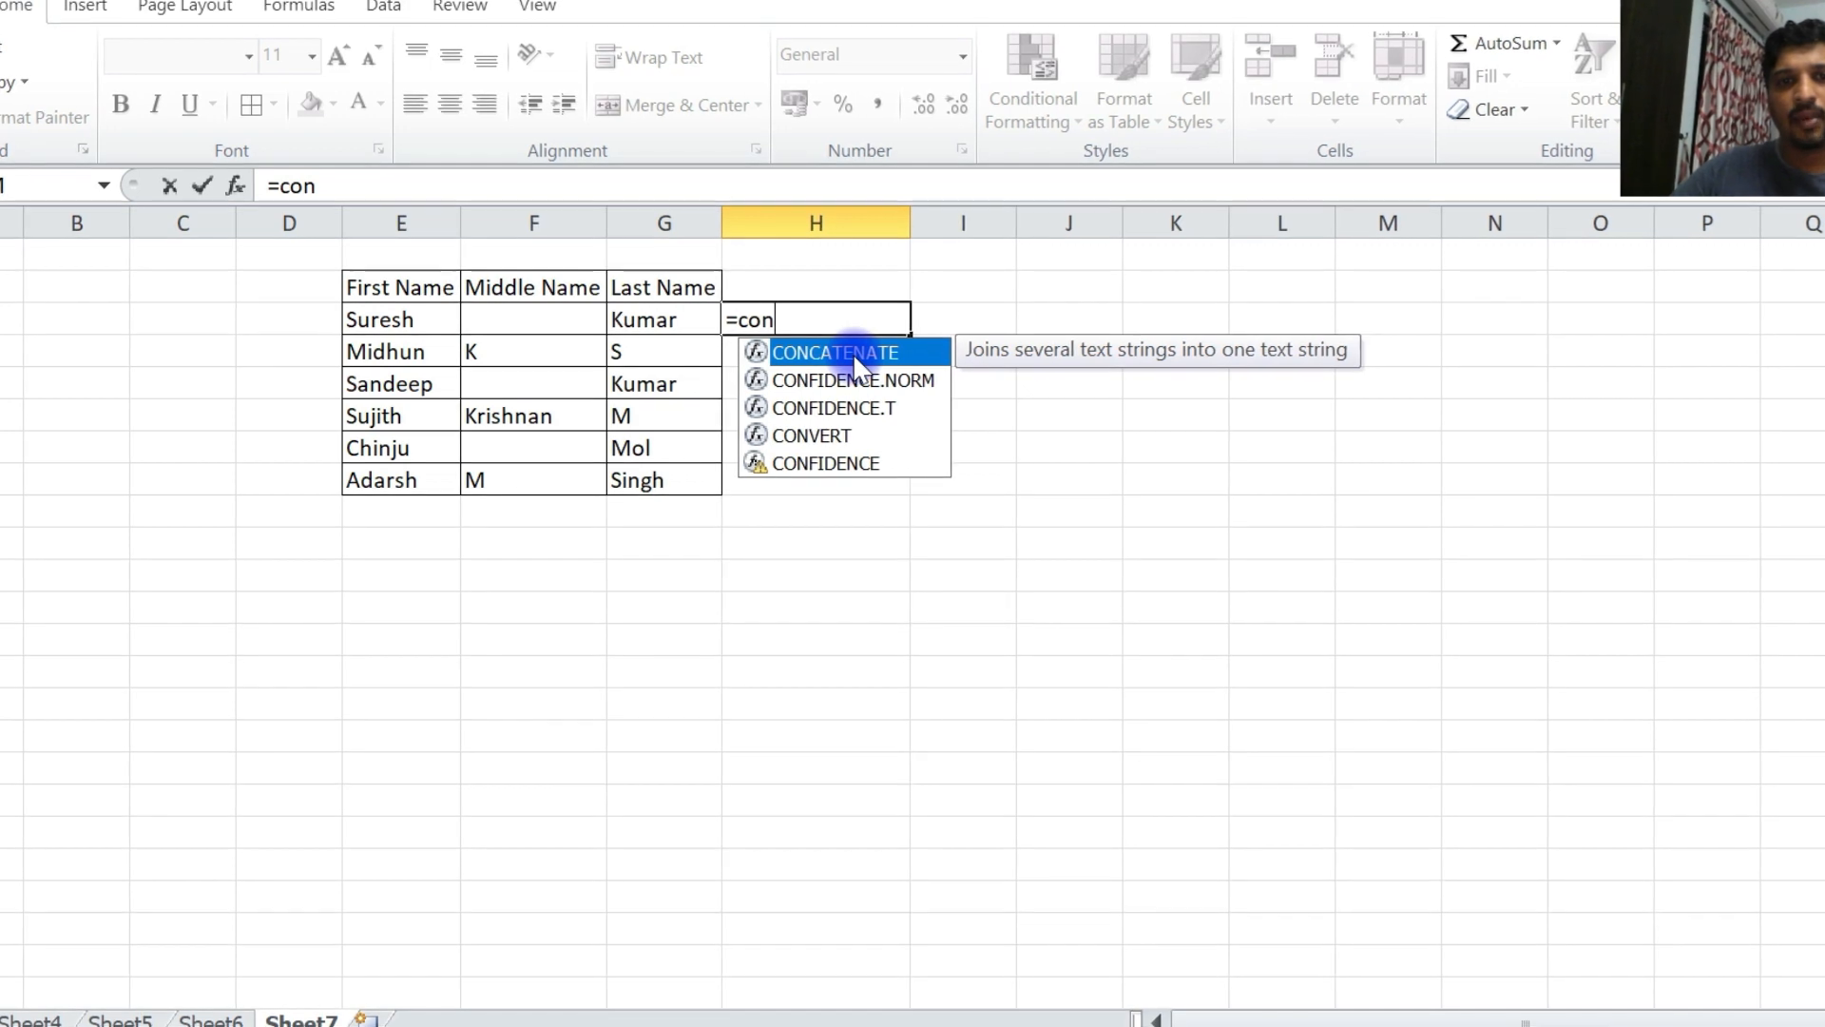
{"action": "key", "text": "Tab"}
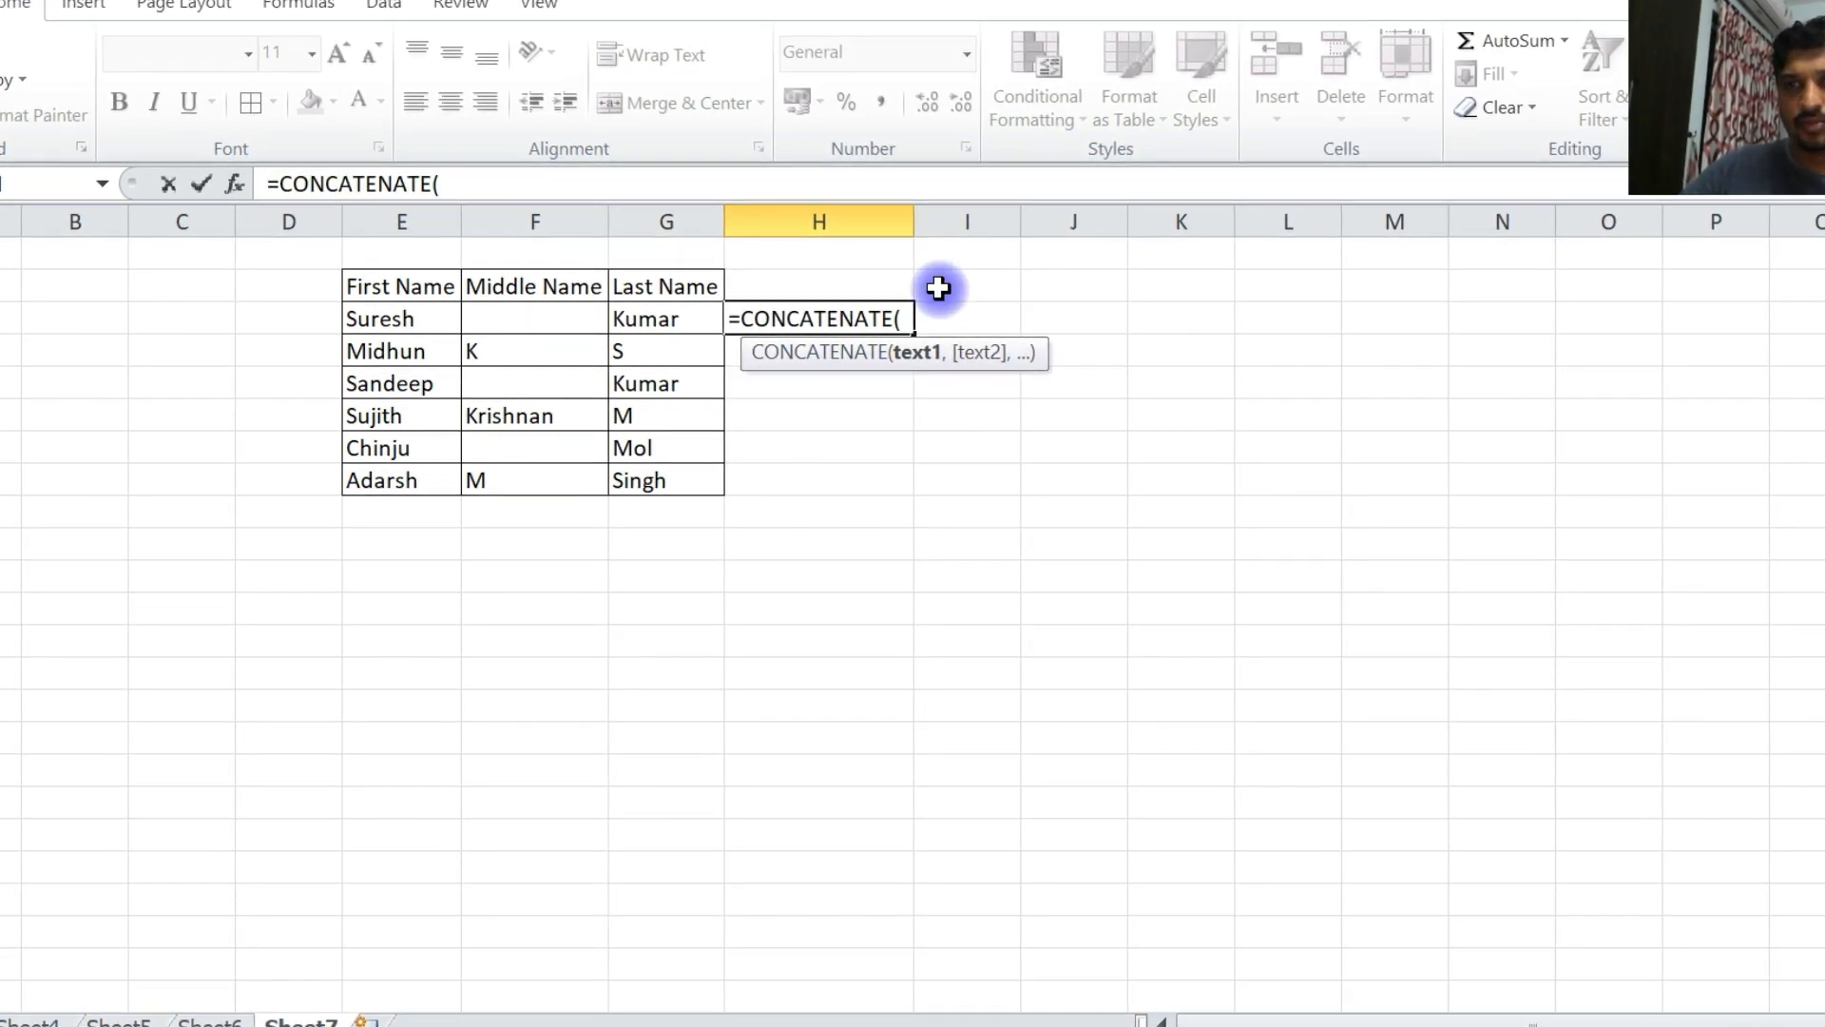
{"action": "left_click", "coordinate": [380, 321]}
{"action": "type", "text": ","}
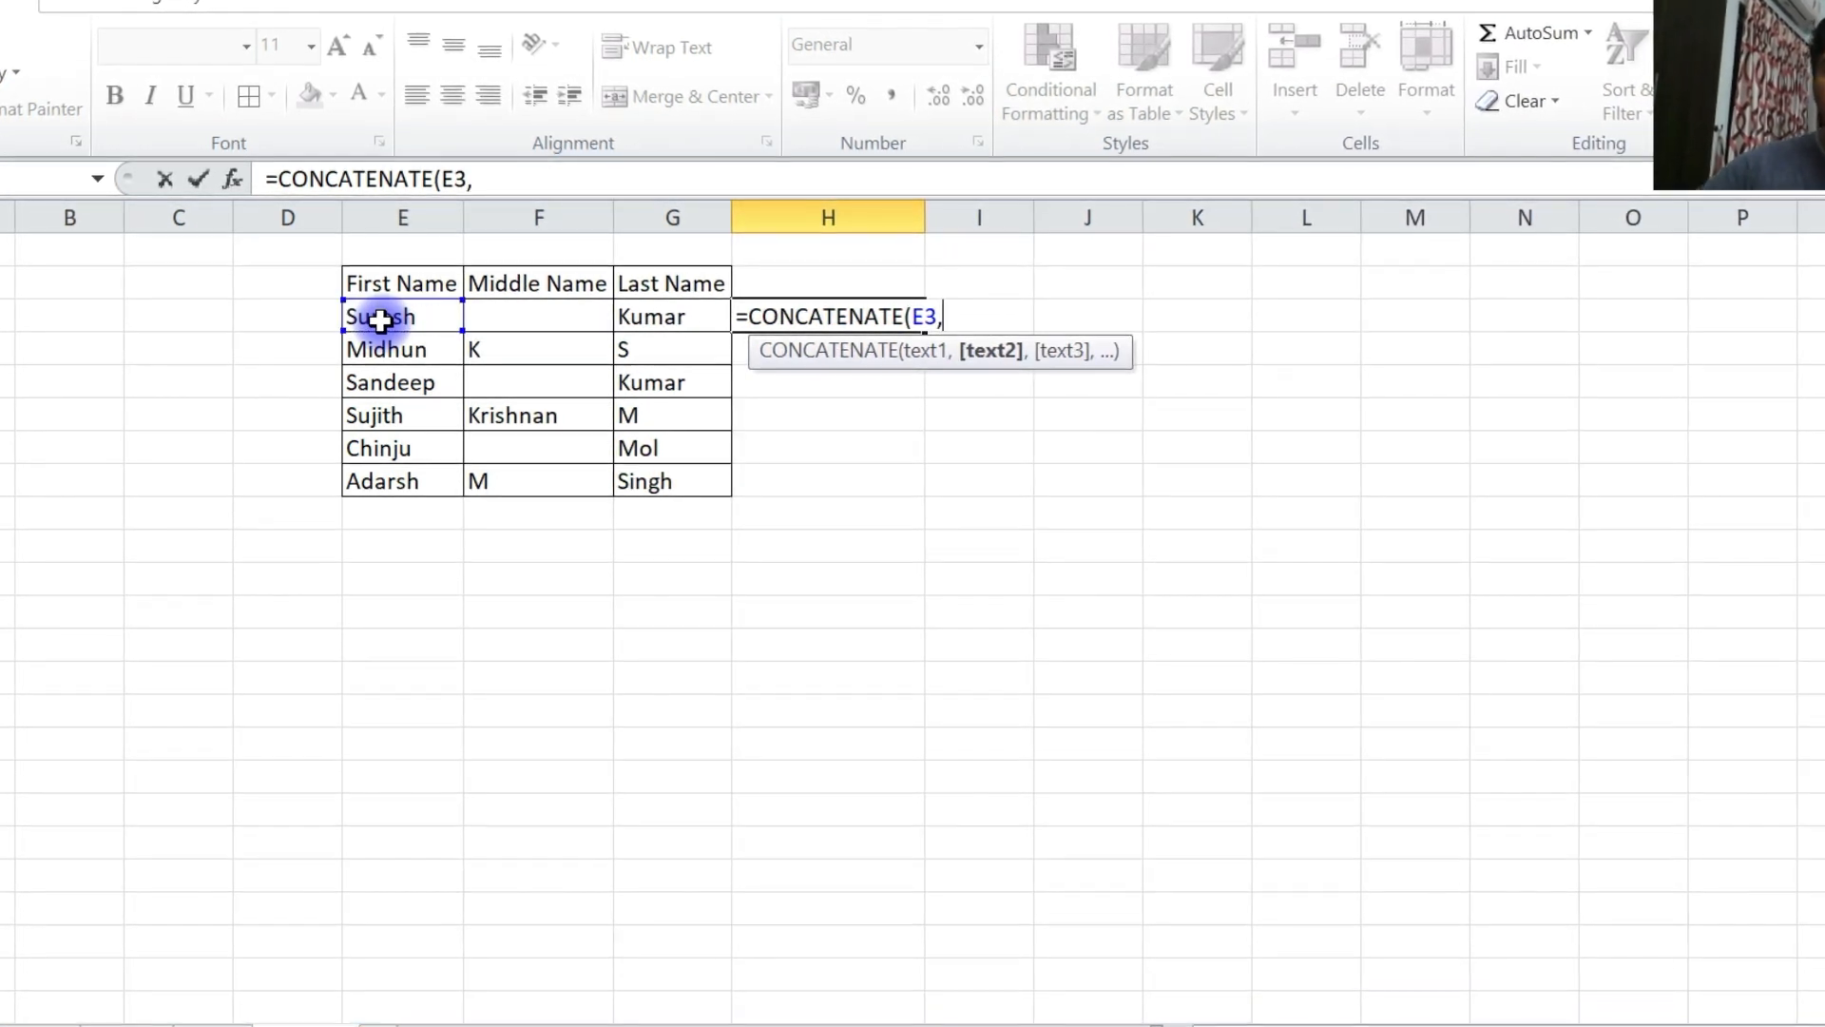
{"action": "left_click", "coordinate": [524, 315]}
{"action": "type", "text": ","}
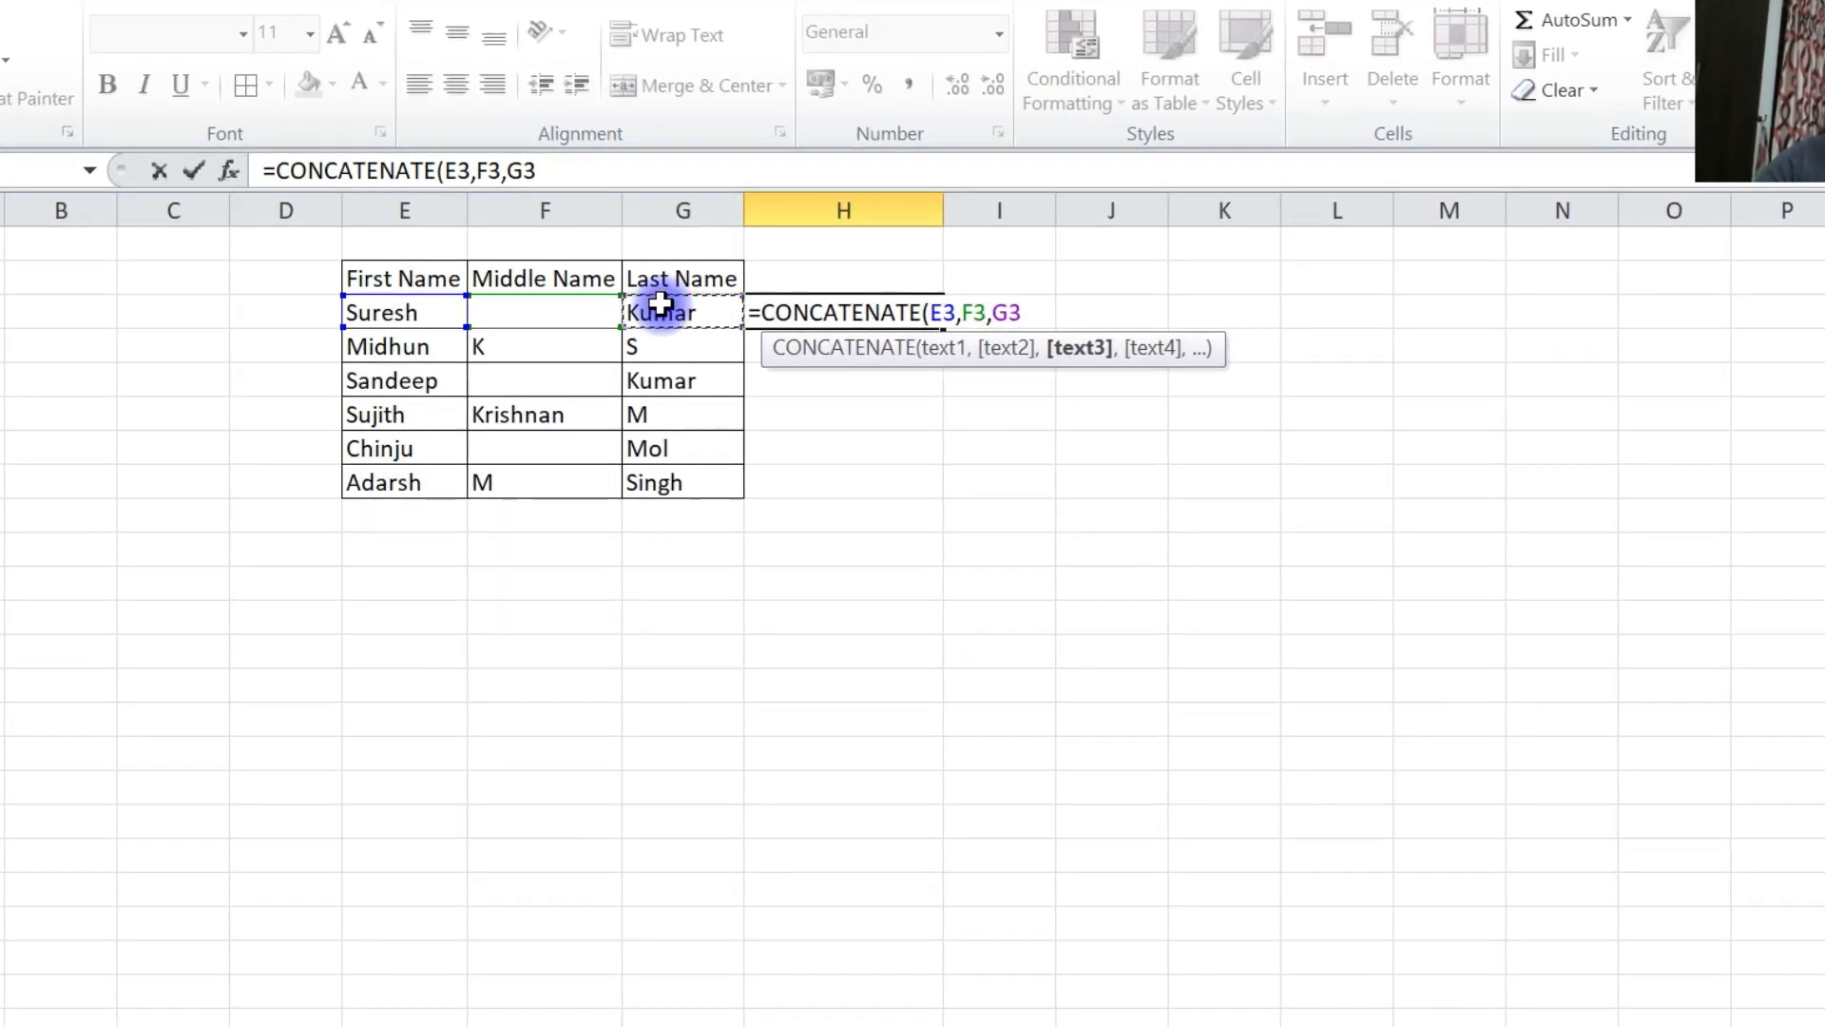
{"action": "type", "text": ")"}
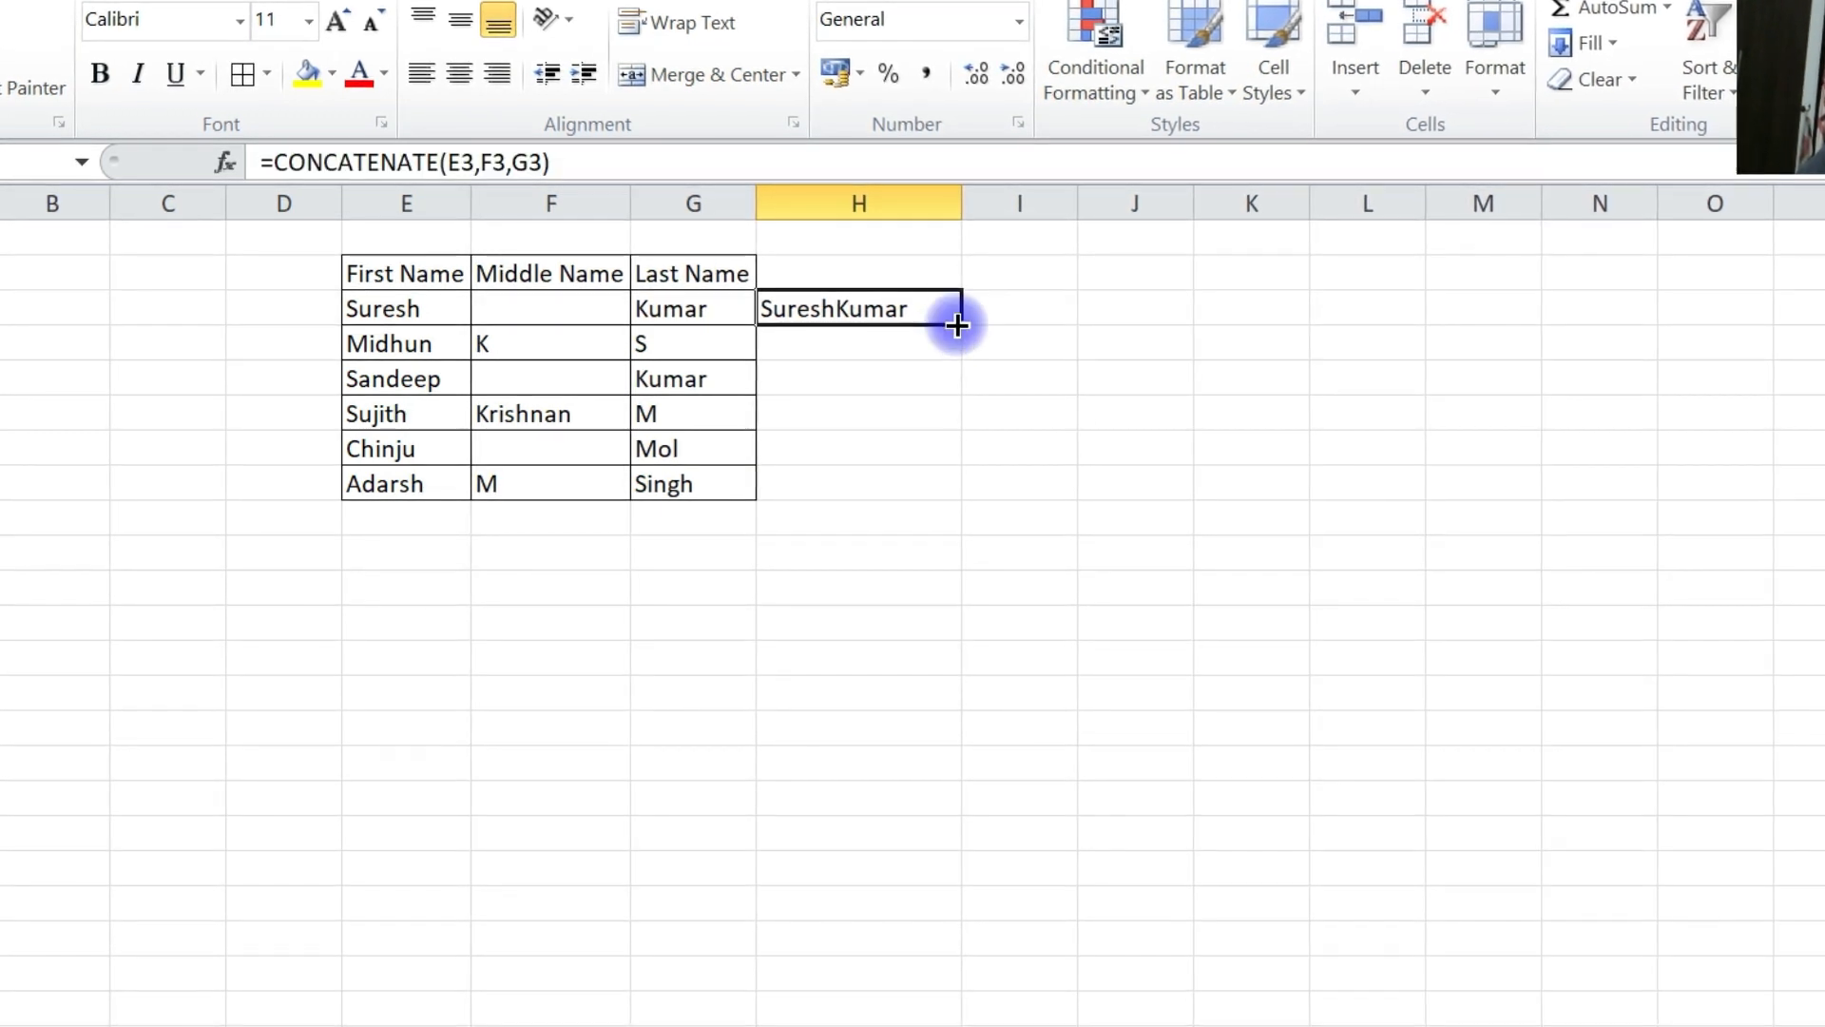
{"action": "left_click_drag", "start_coordinate": [963, 334], "coordinate": [981, 490]}
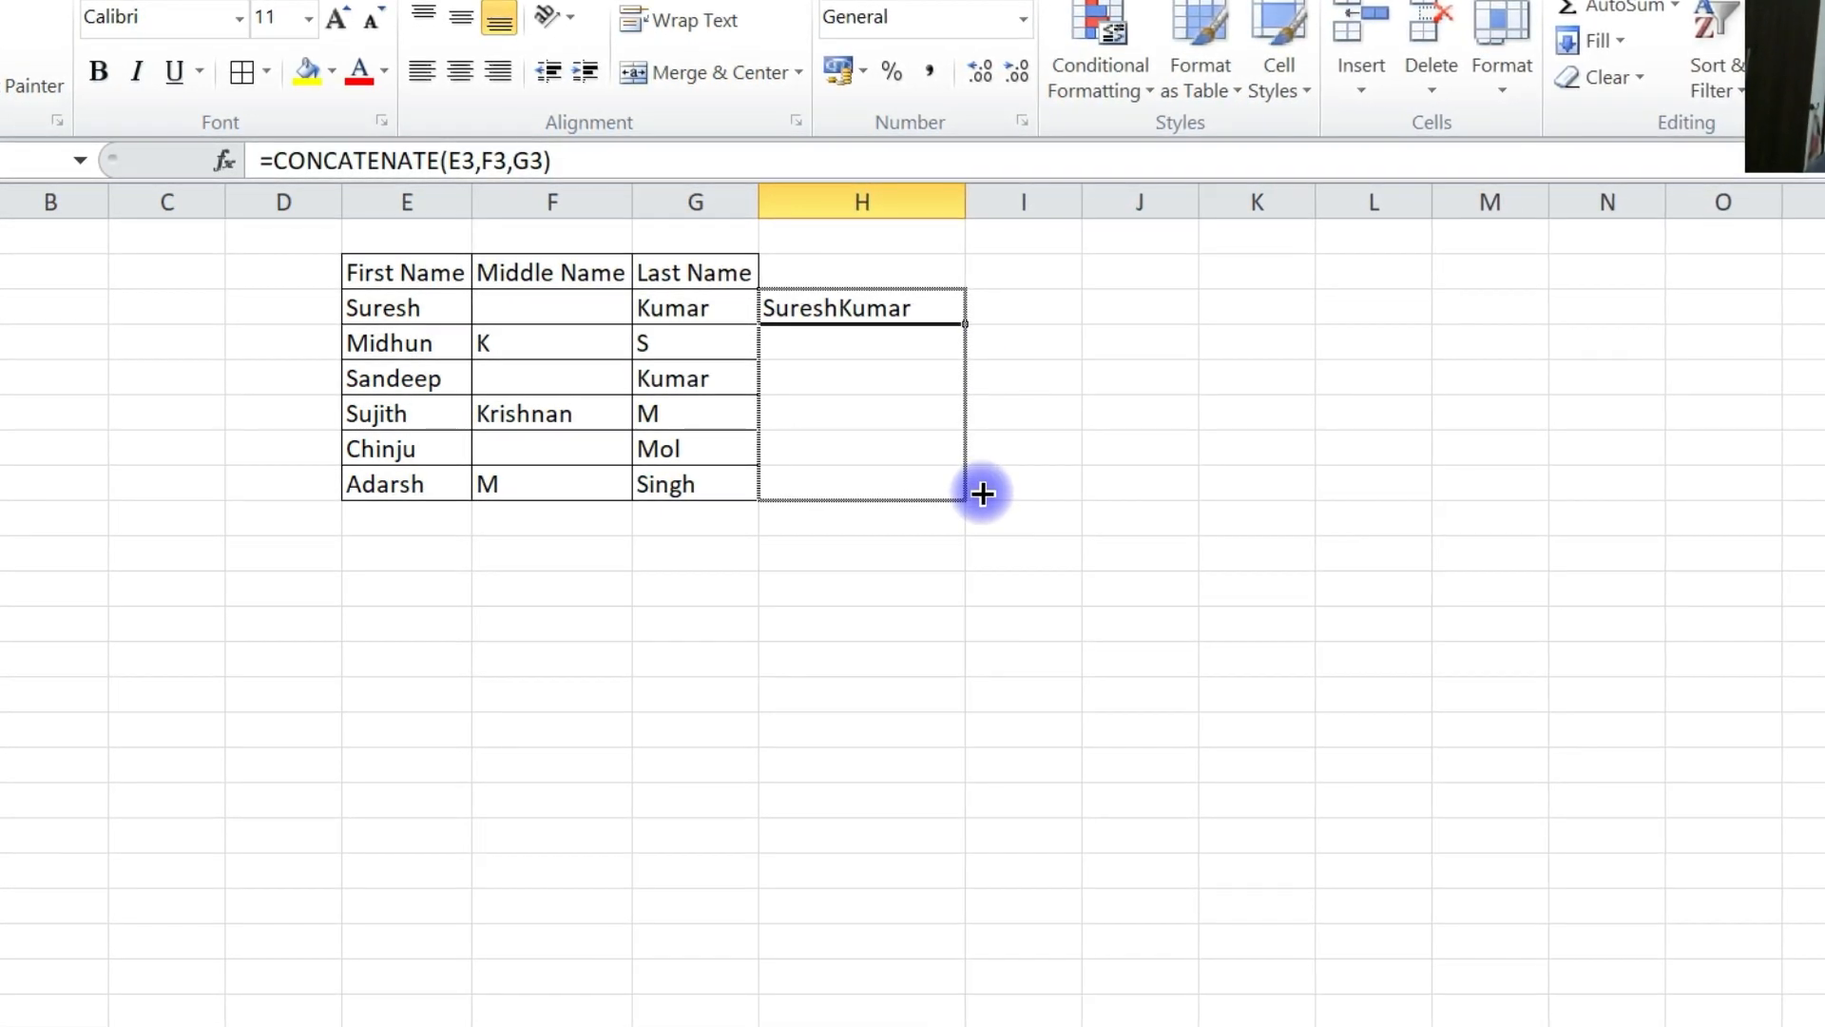
Enter =CONCATENATE(E3," ",F3," ",G3) in I3 to join the name parts with spaces between them
{"action": "left_click", "coordinate": [1160, 304]}
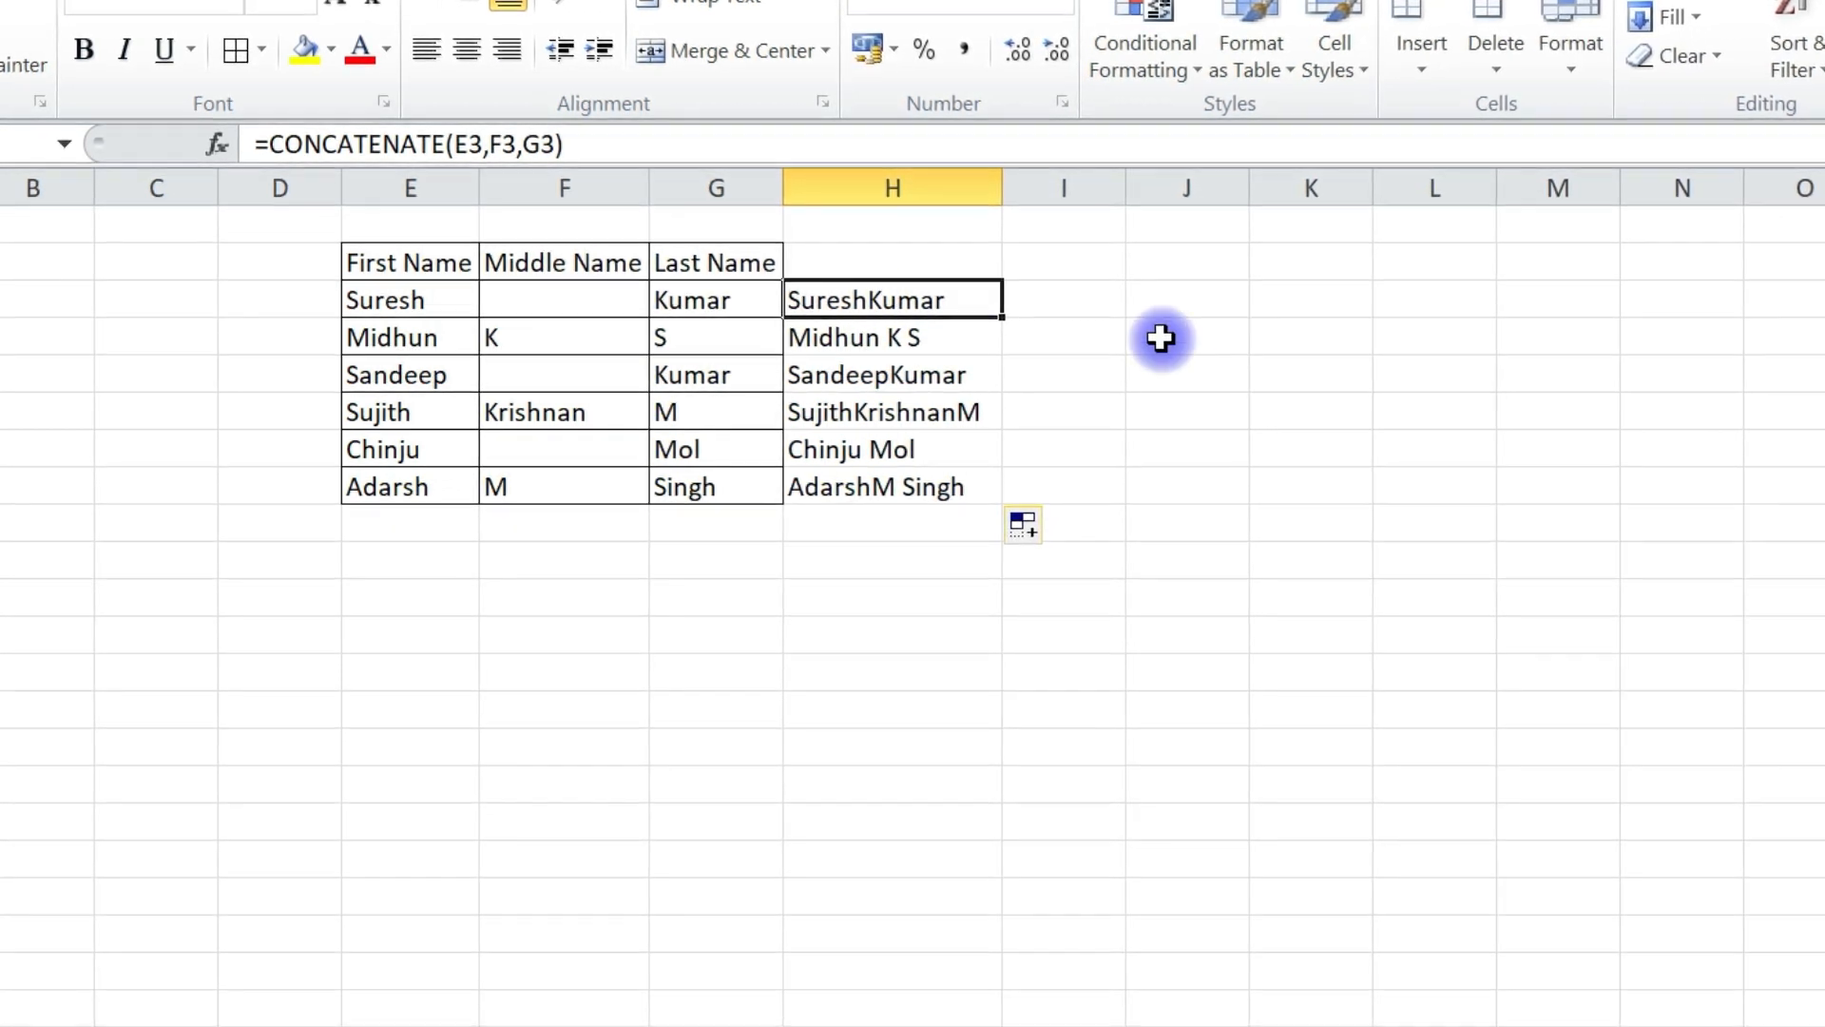
{"action": "type", "text": "c"}
{"action": "key", "text": "BackSpace"}
{"action": "key", "text": "BackSpace"}
{"action": "key", "text": "BackSpace"}
{"action": "type", "text": "=conc"}
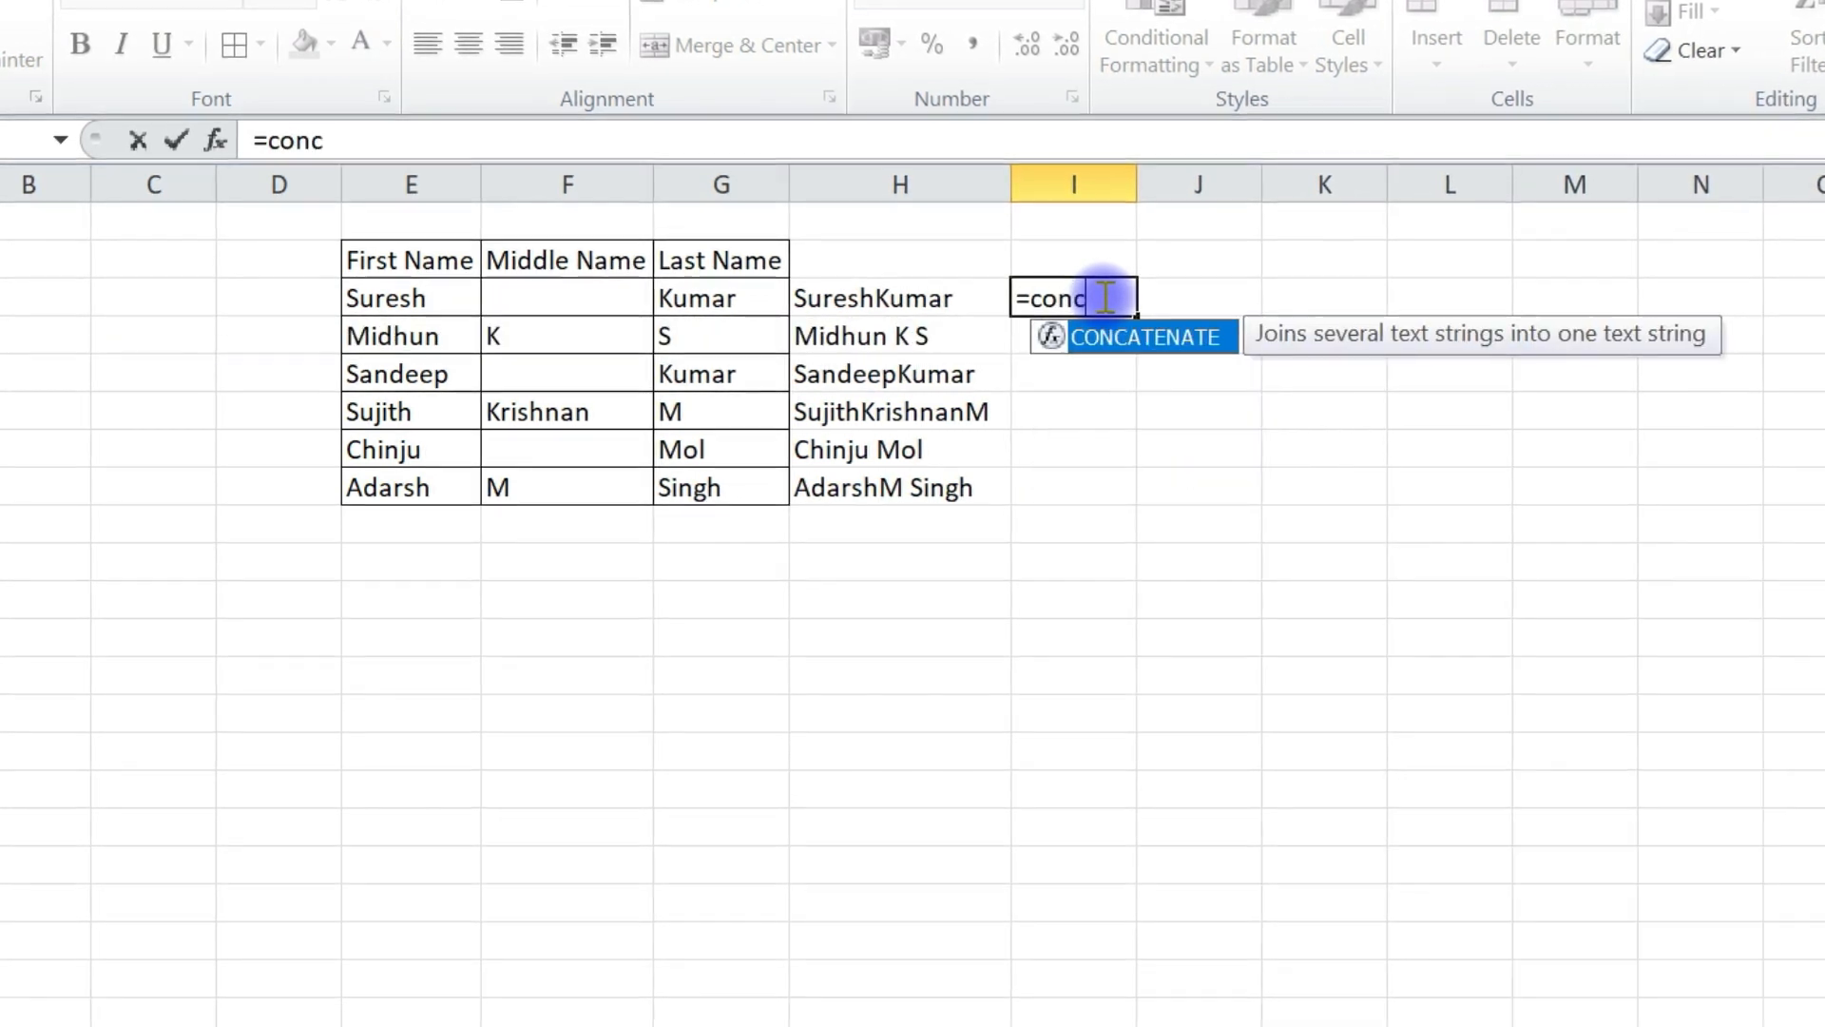
{"action": "key", "text": "Tab"}
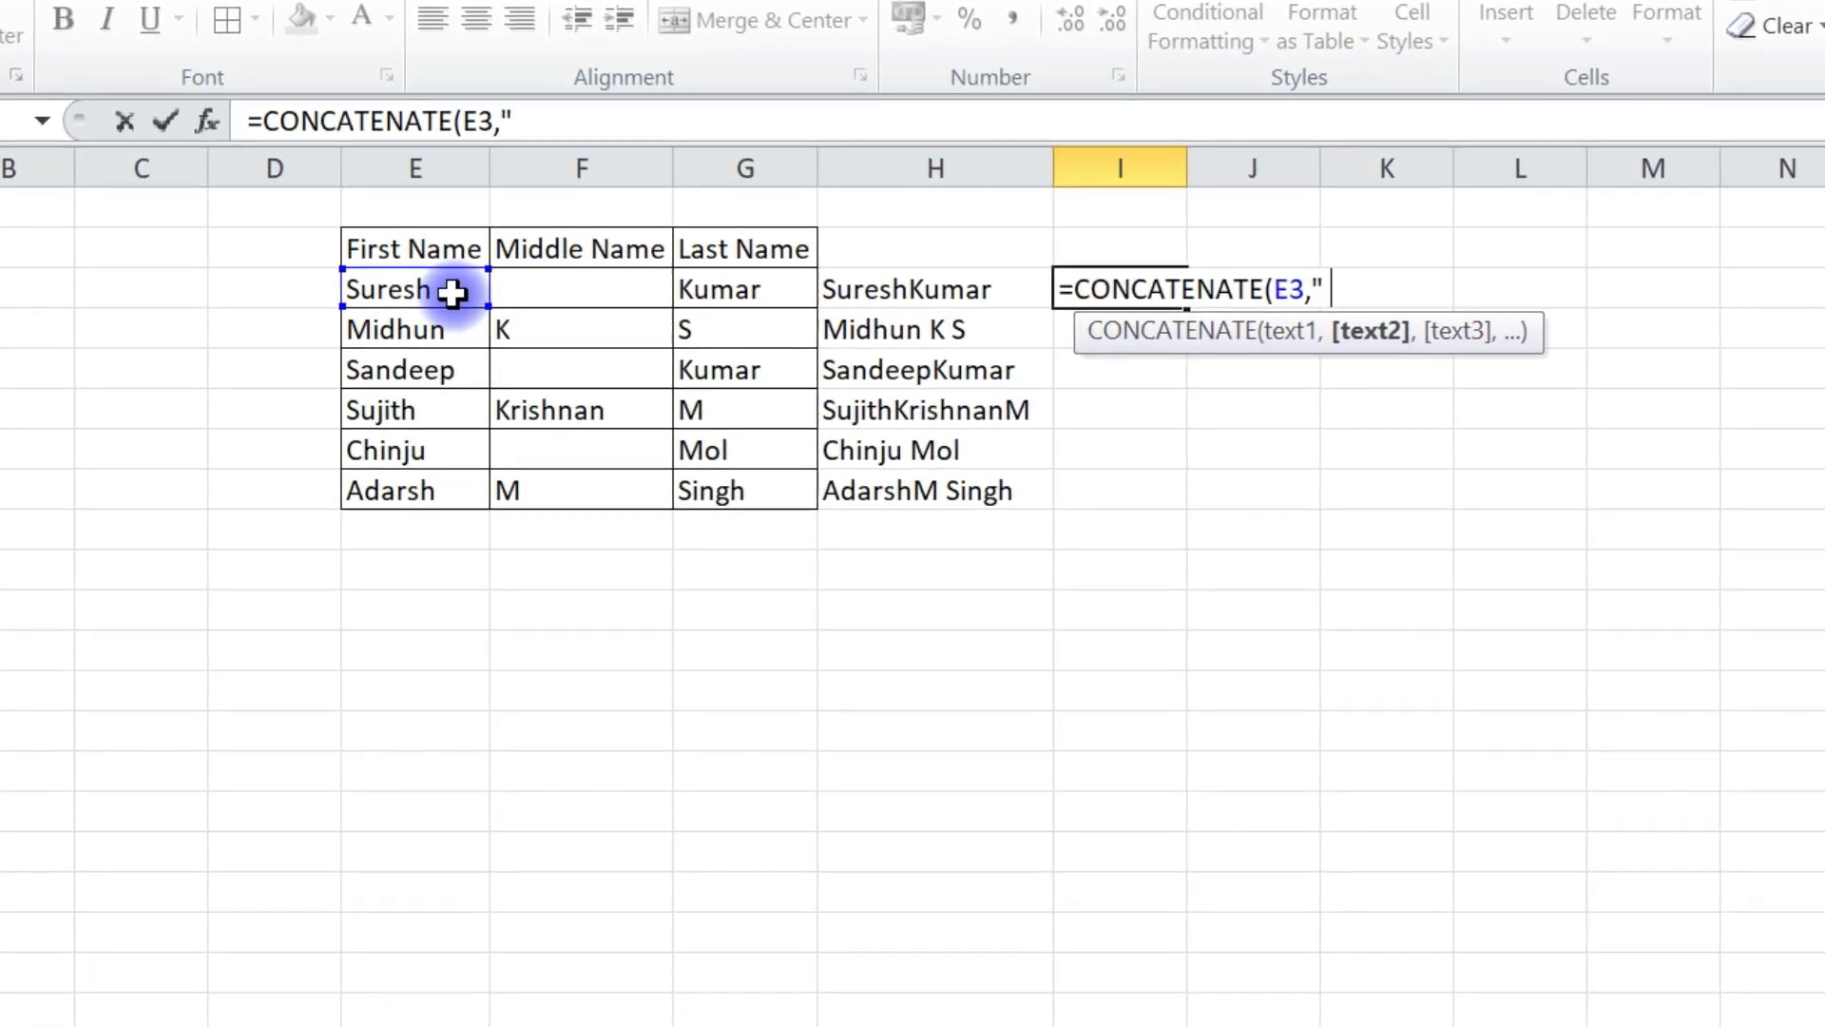
{"action": "type", "text": "\",F3"}
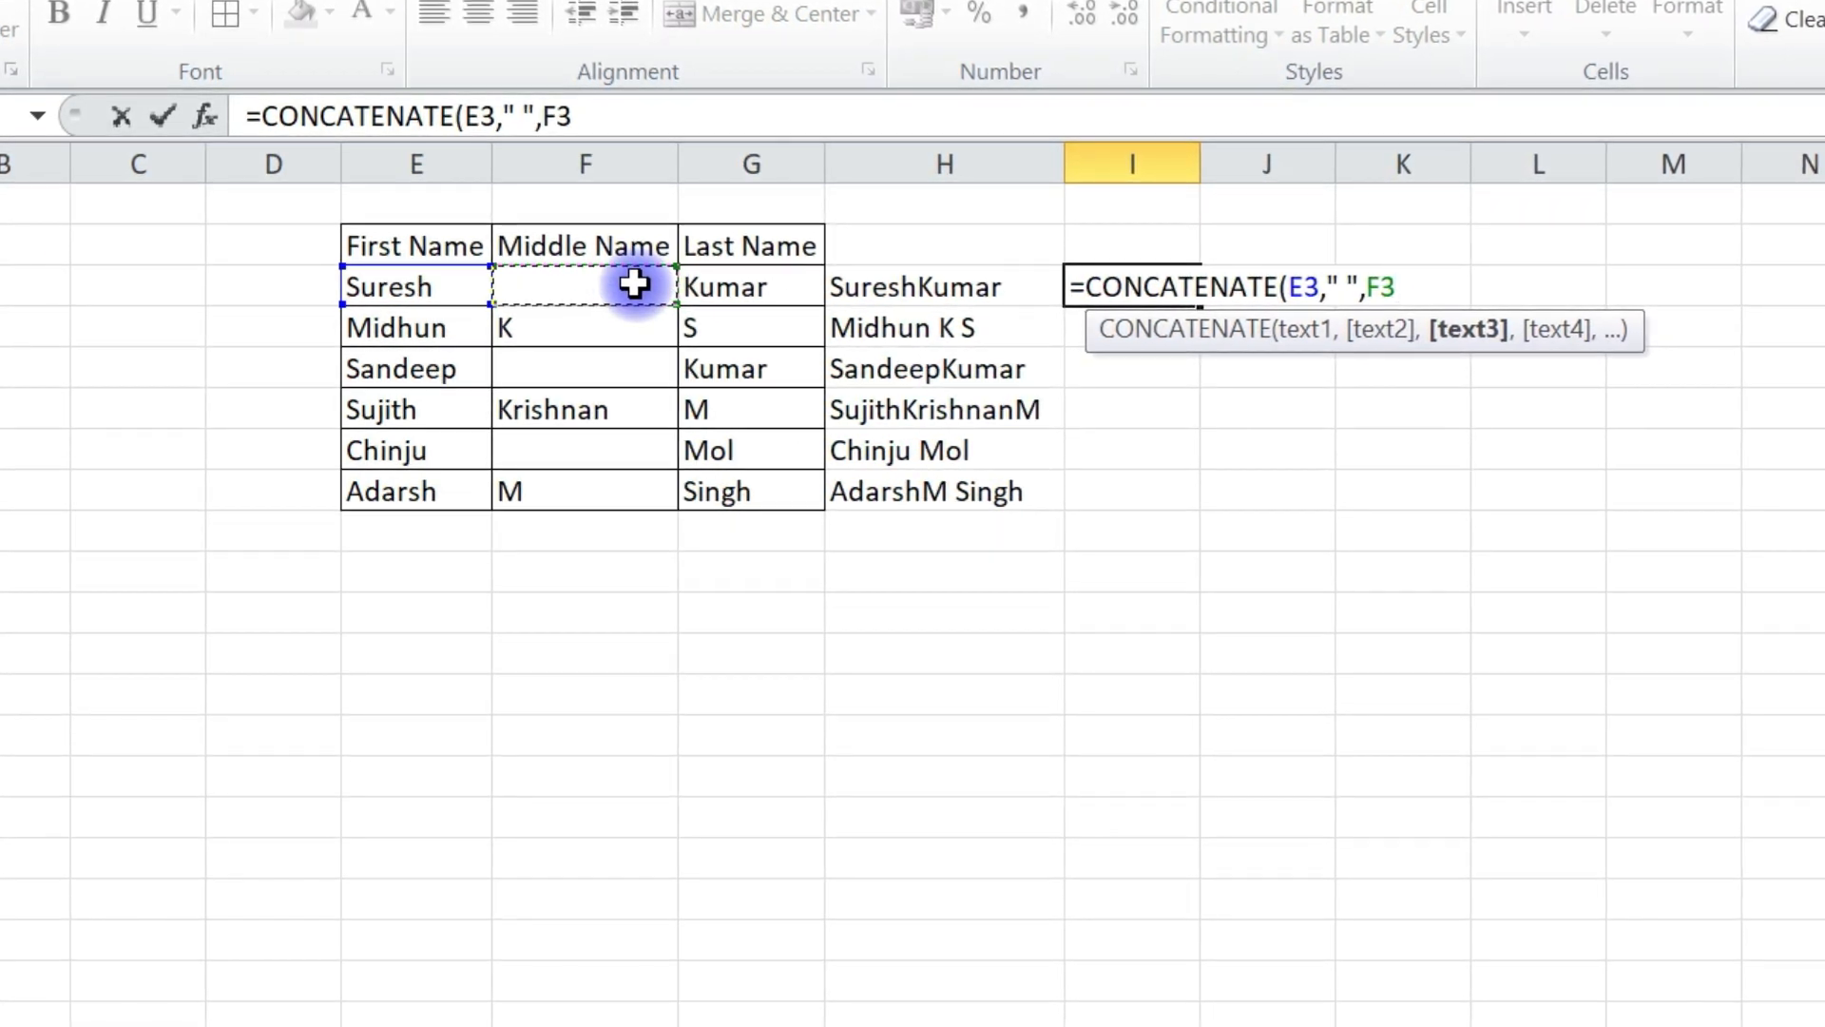
{"action": "type", "text": ",\""}
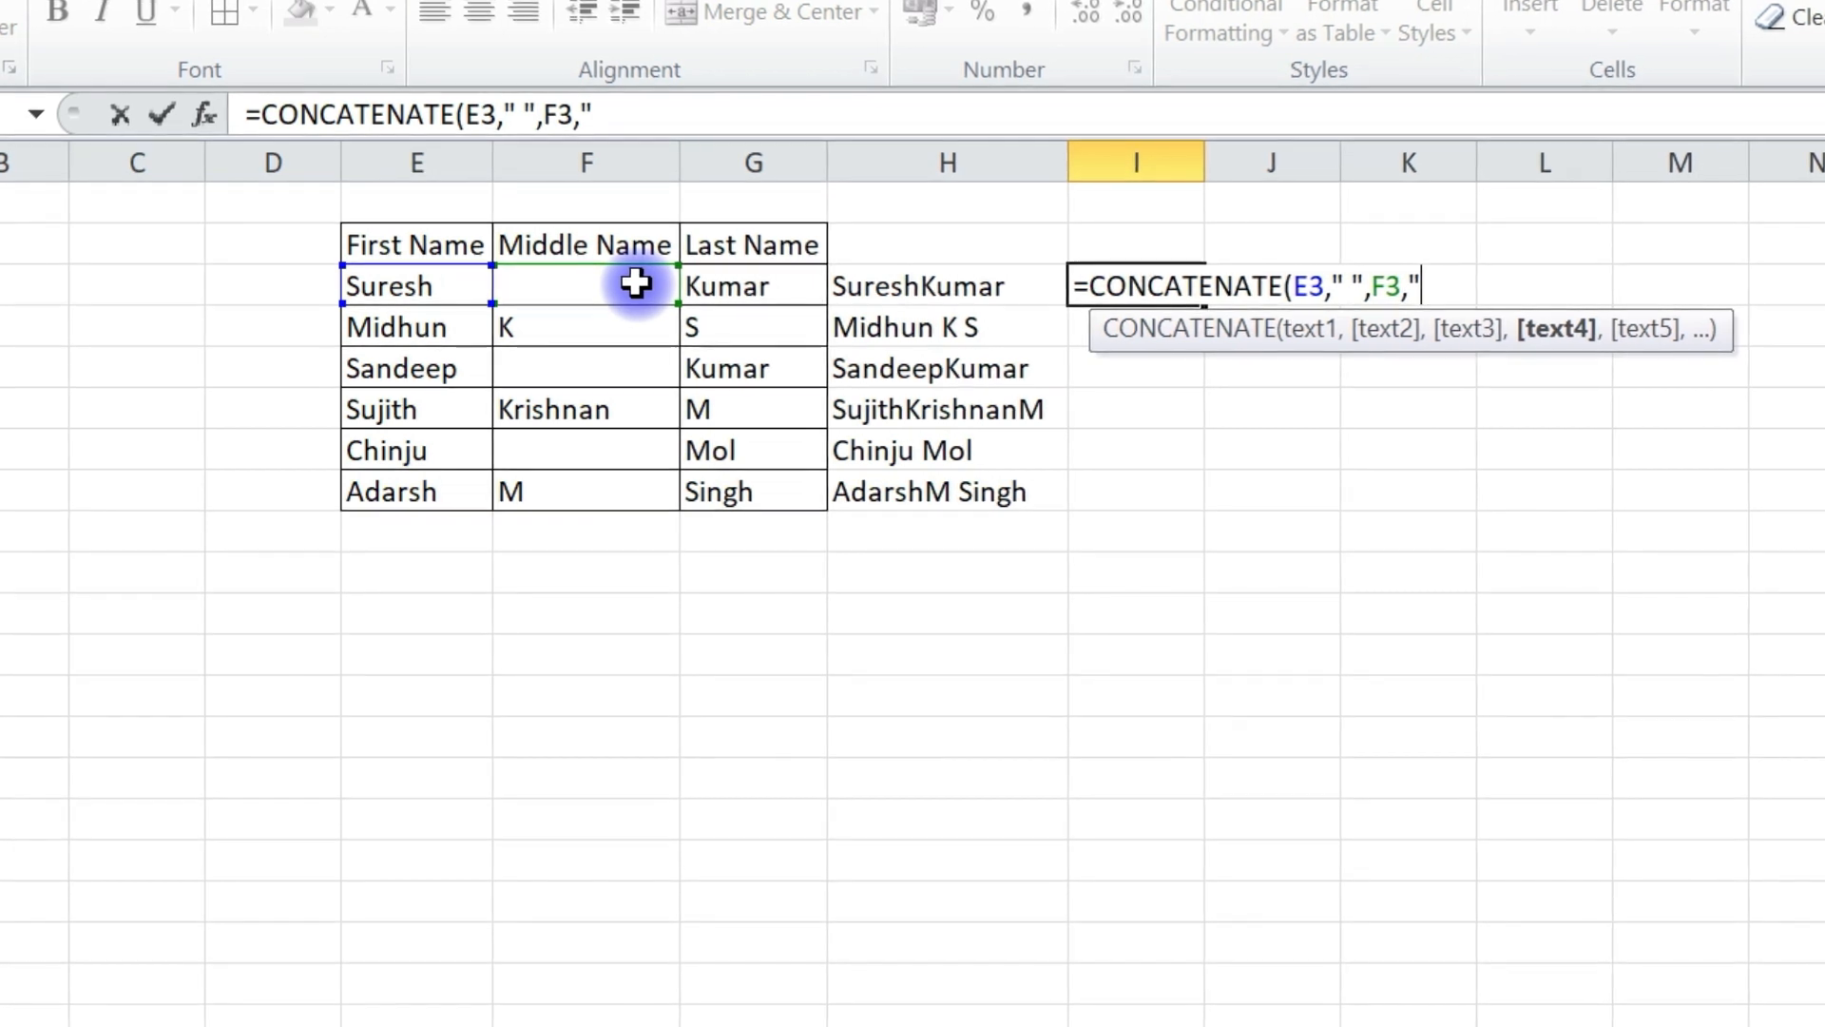
{"action": "type", "text": " \""}
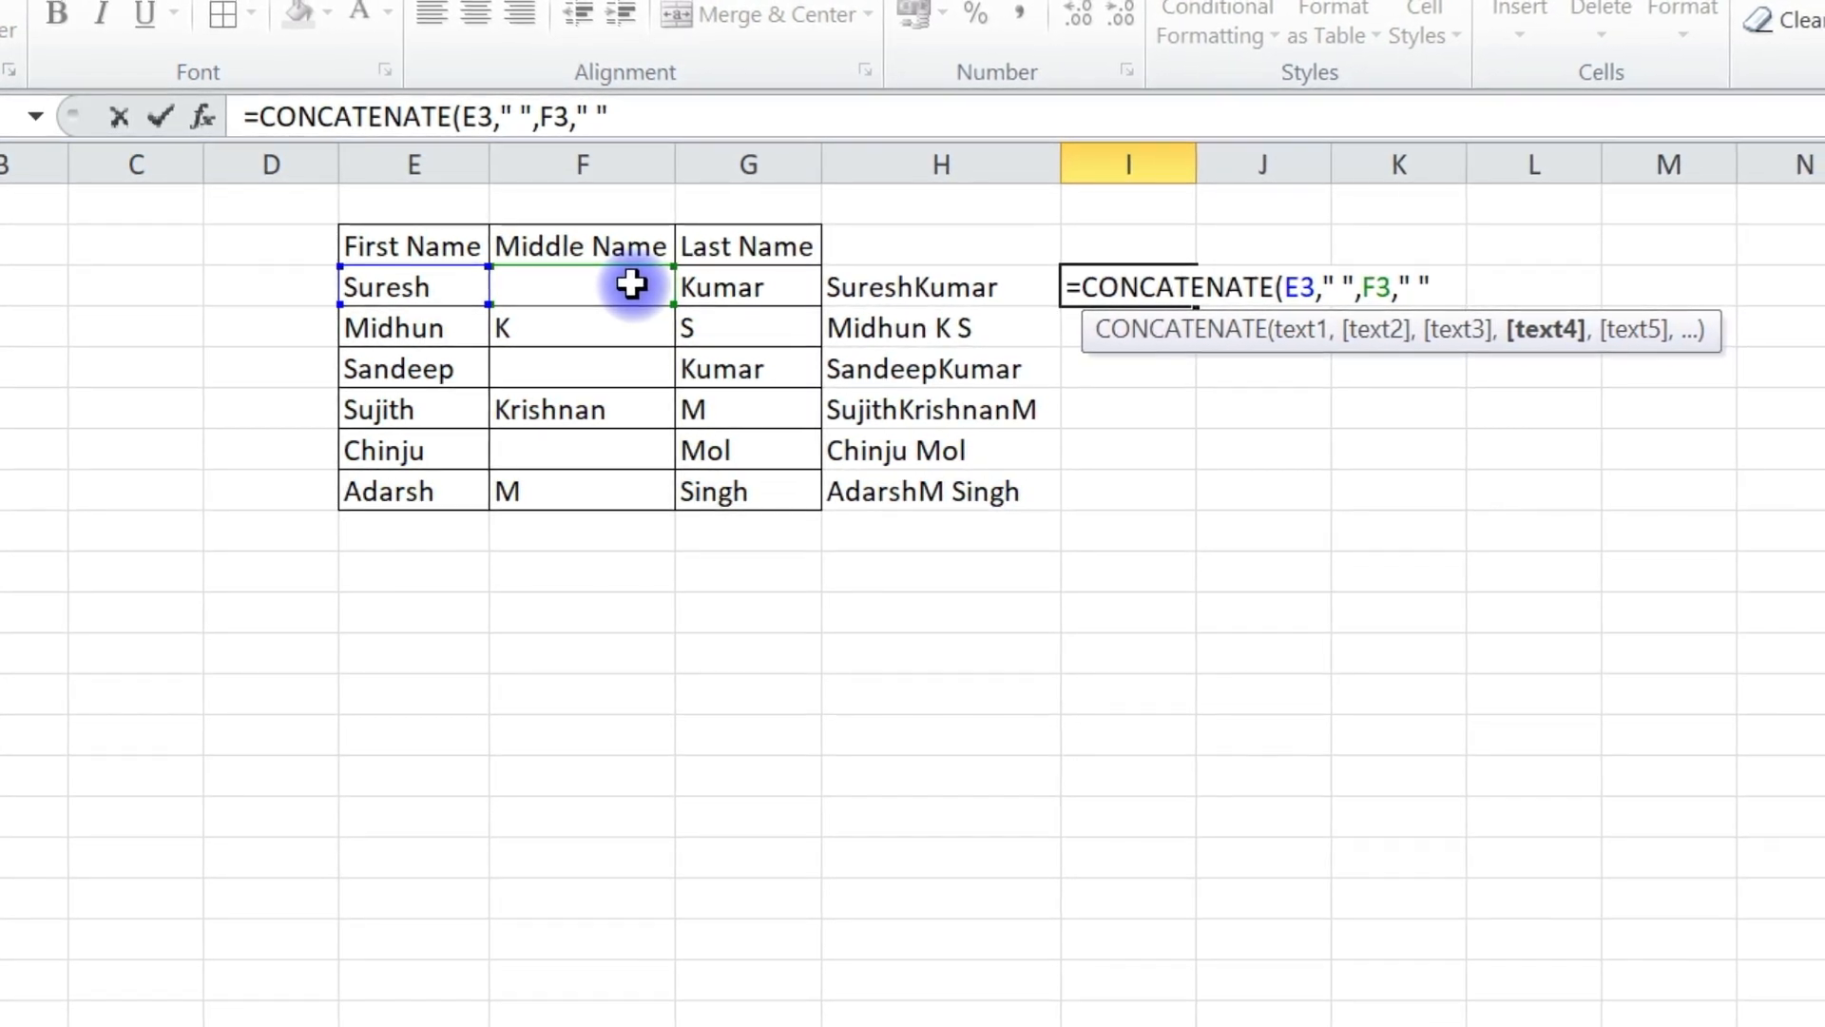
{"action": "type", "text": ","}
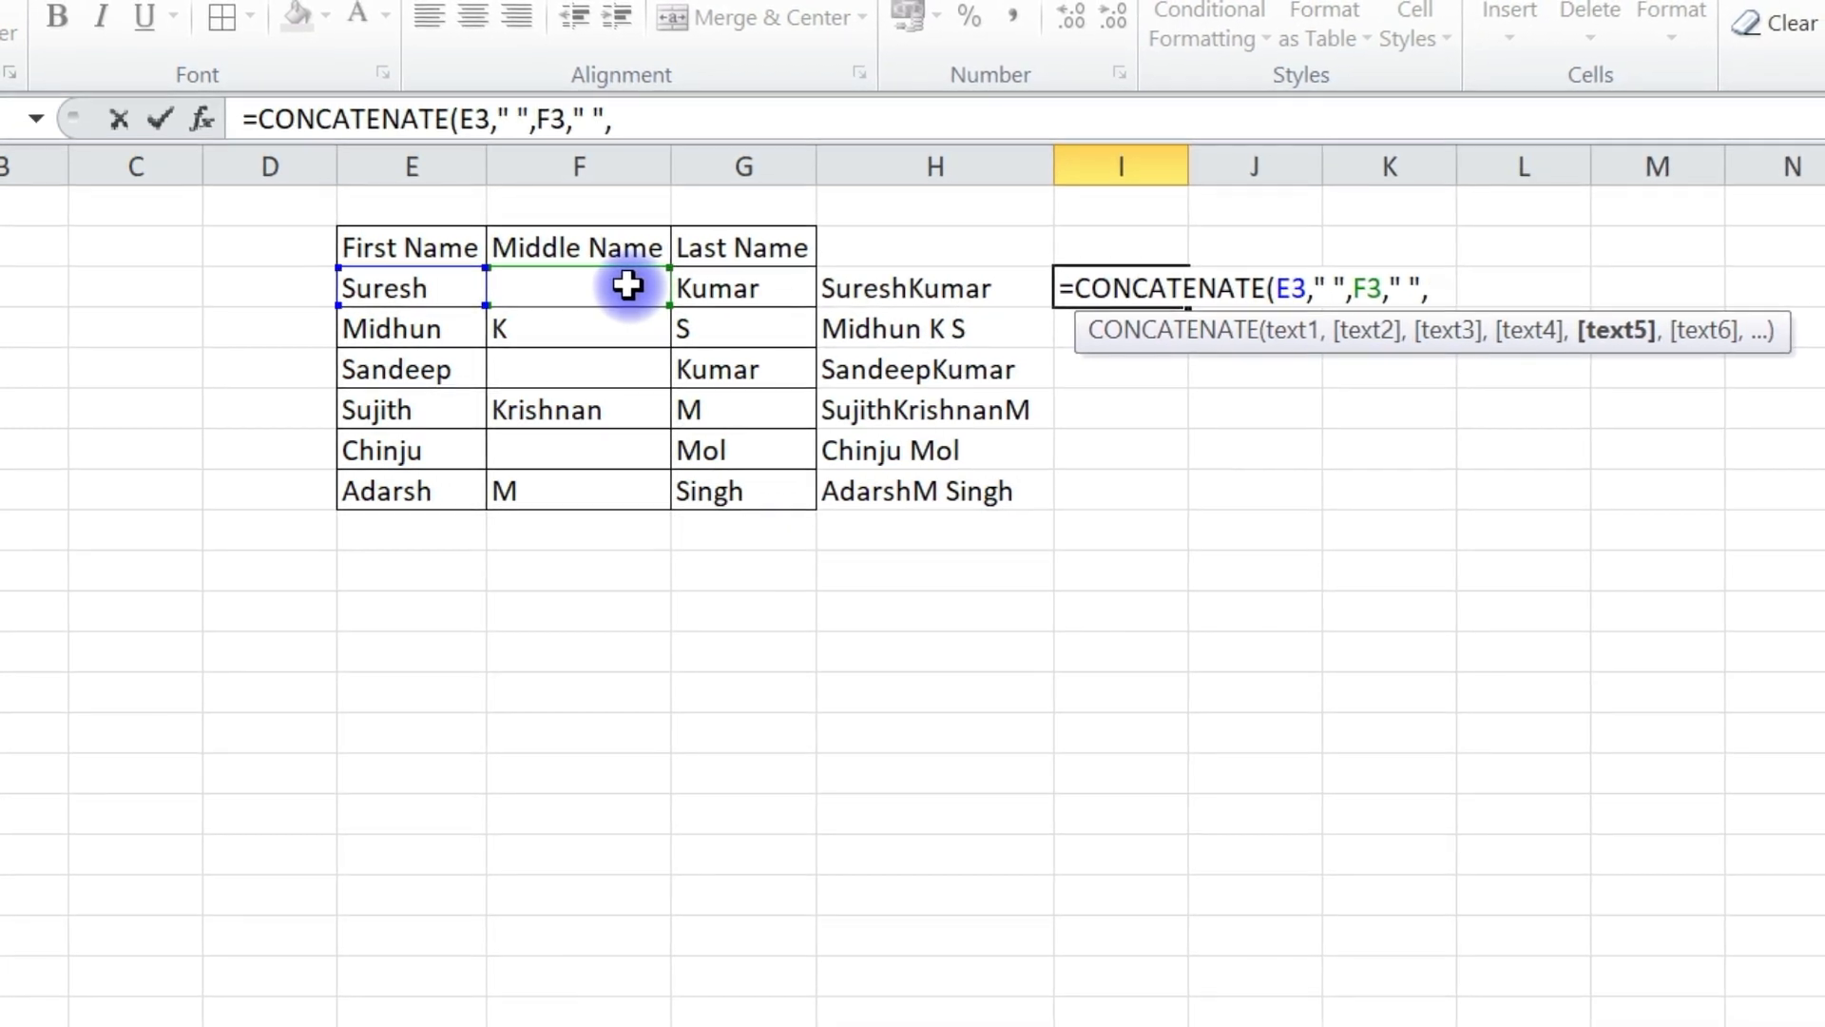
{"action": "left_click", "coordinate": [790, 292]}
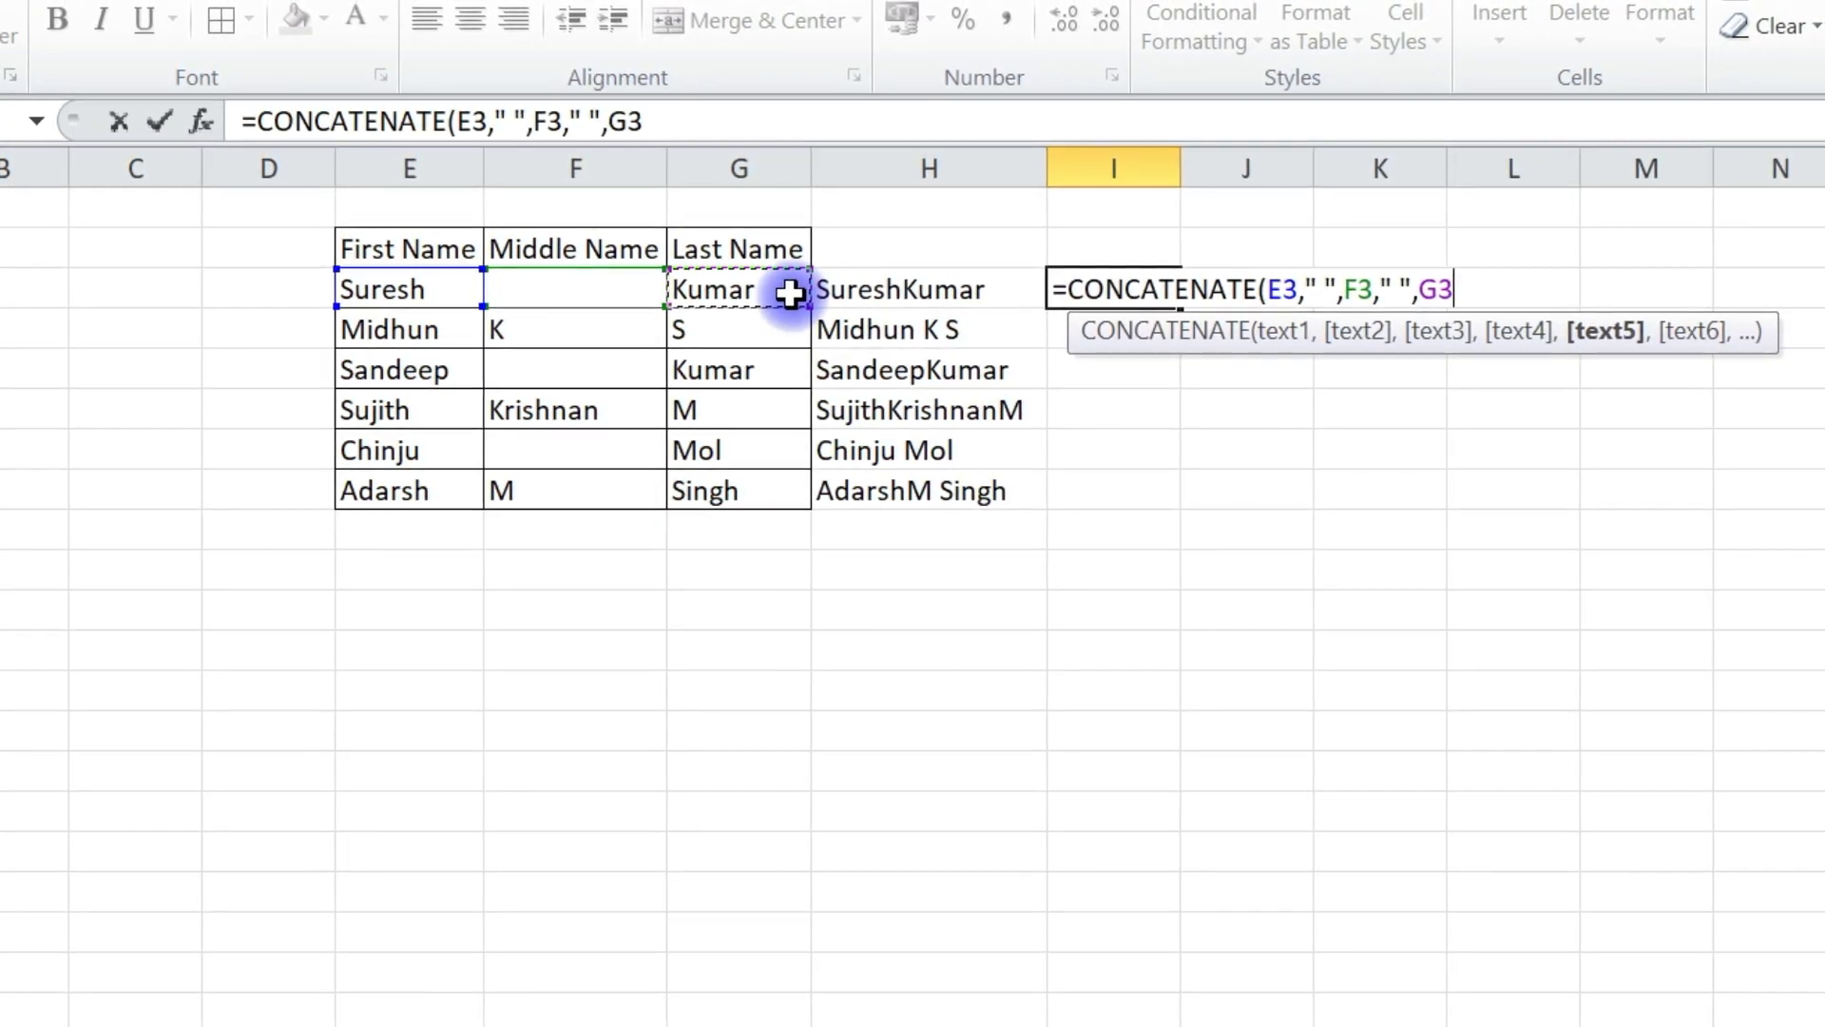
{"action": "type", "text": ")"}
{"action": "key", "text": "Return"}
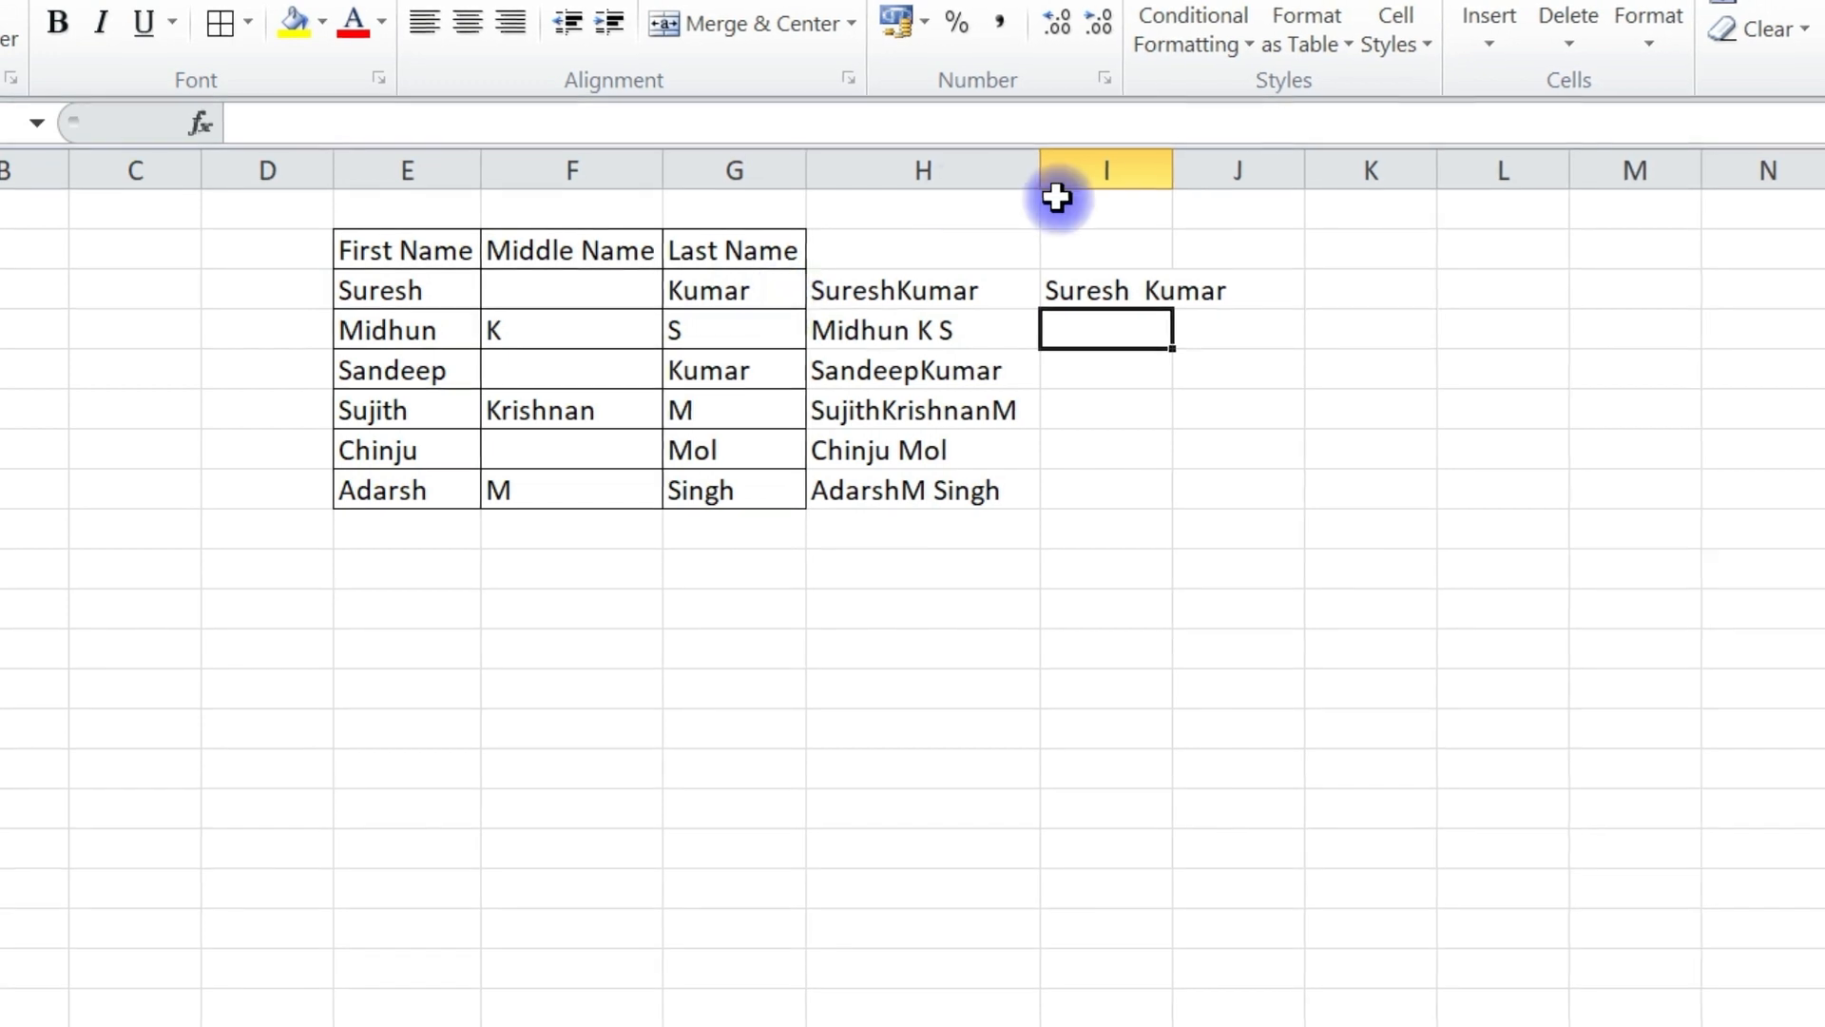
Fill the I3 formula down to I8 and autofit column I to its contents
{"action": "double_click", "coordinate": [1170, 171]}
{"action": "left_click", "coordinate": [1212, 290]}
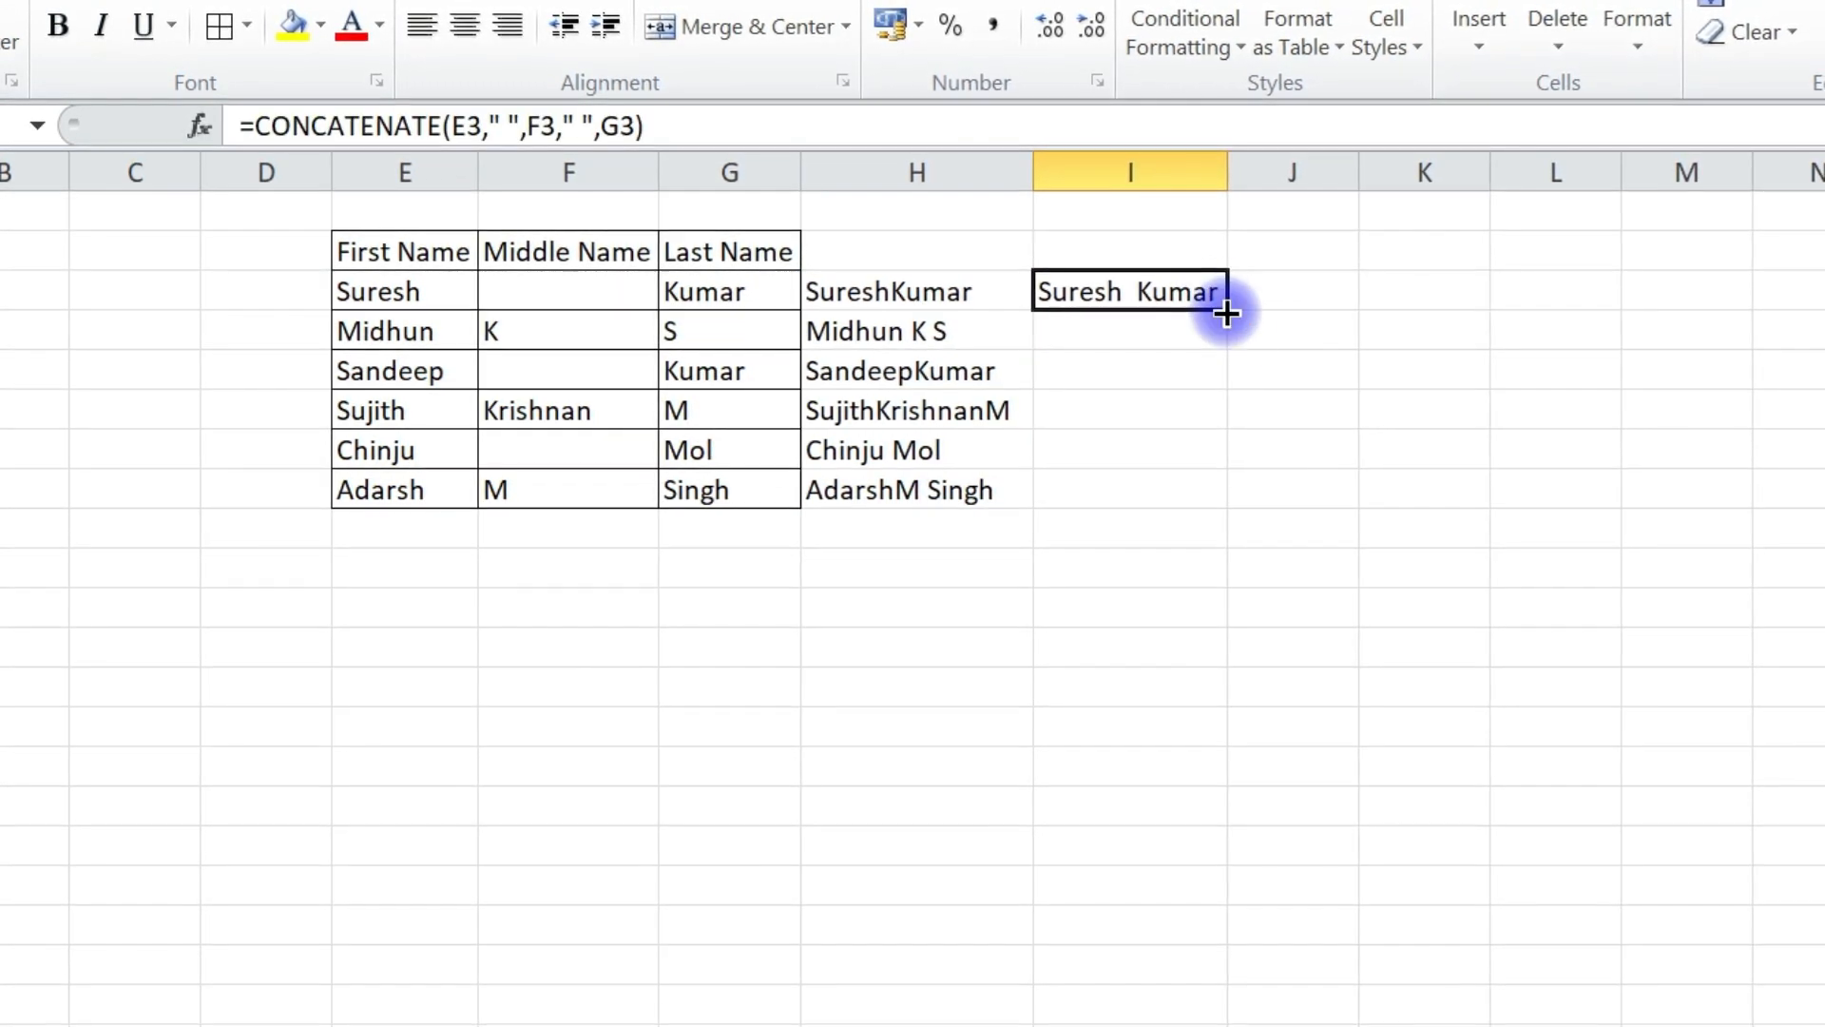
{"action": "double_click", "coordinate": [1231, 314]}
{"action": "double_click", "coordinate": [1224, 172]}
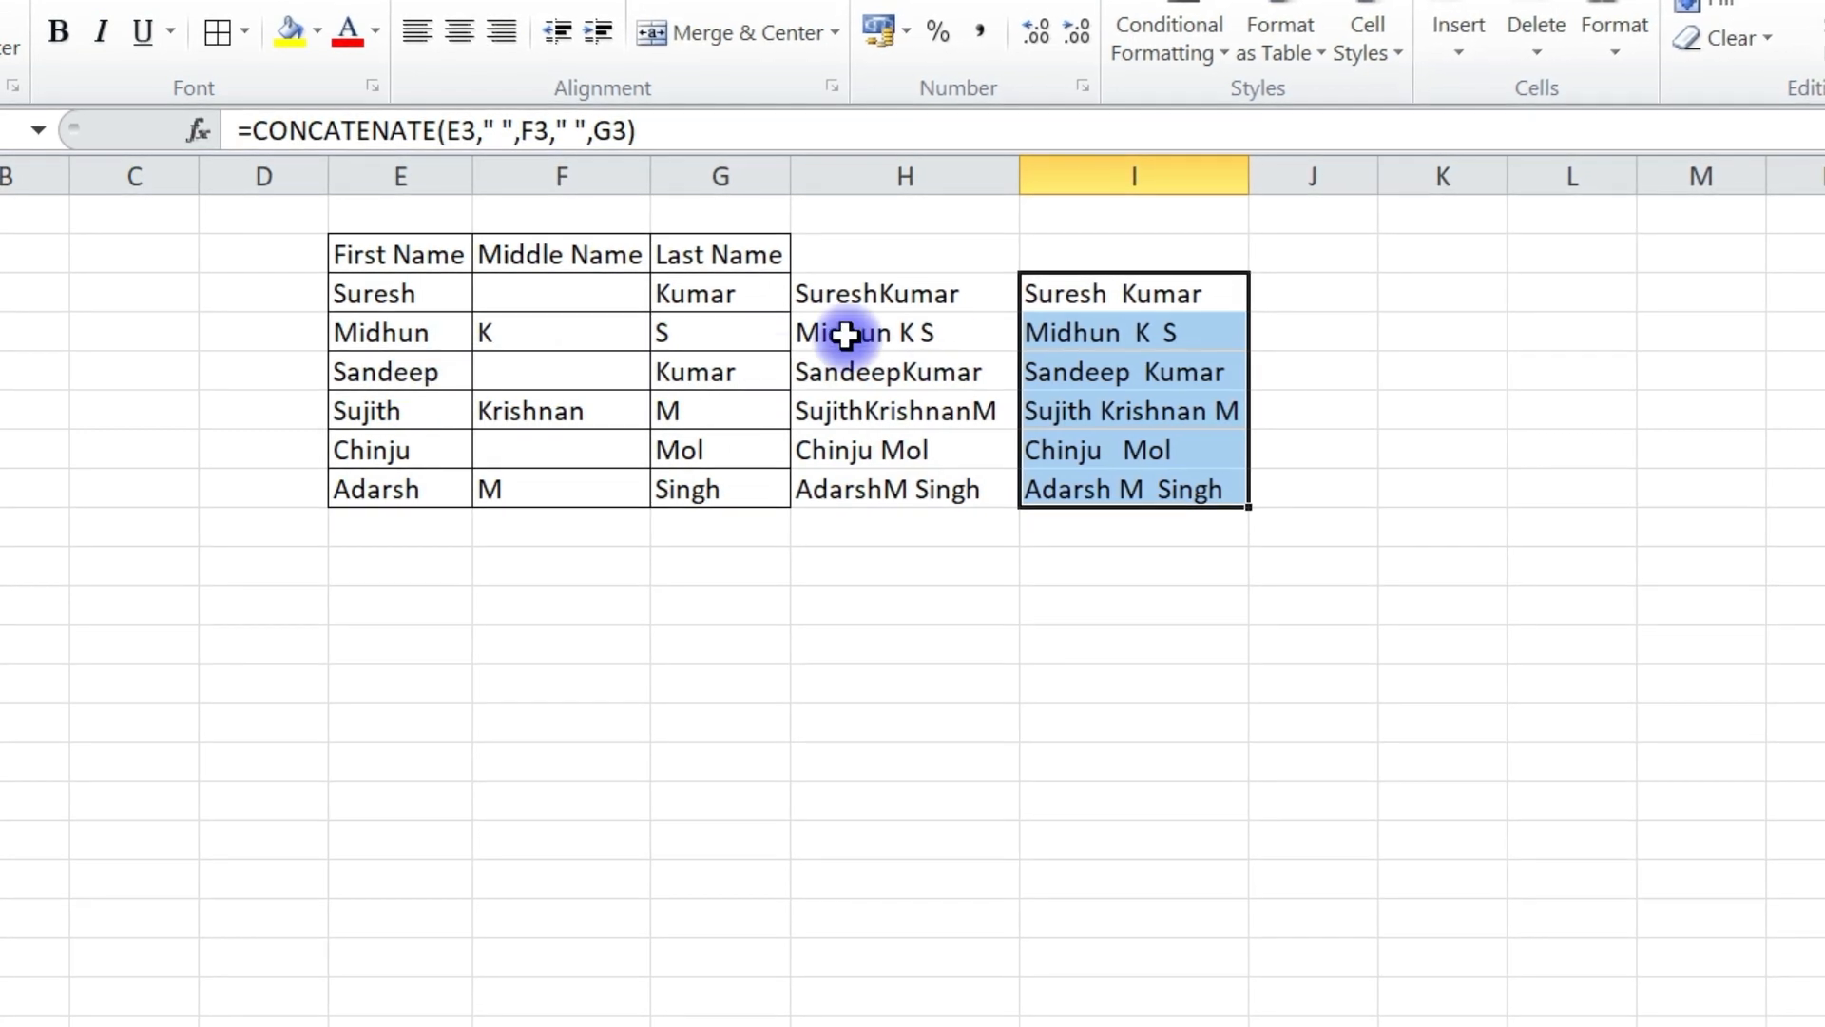
Examine the spaced CONCATENATE formulas in I4 and I7
{"action": "left_click", "coordinate": [1099, 334]}
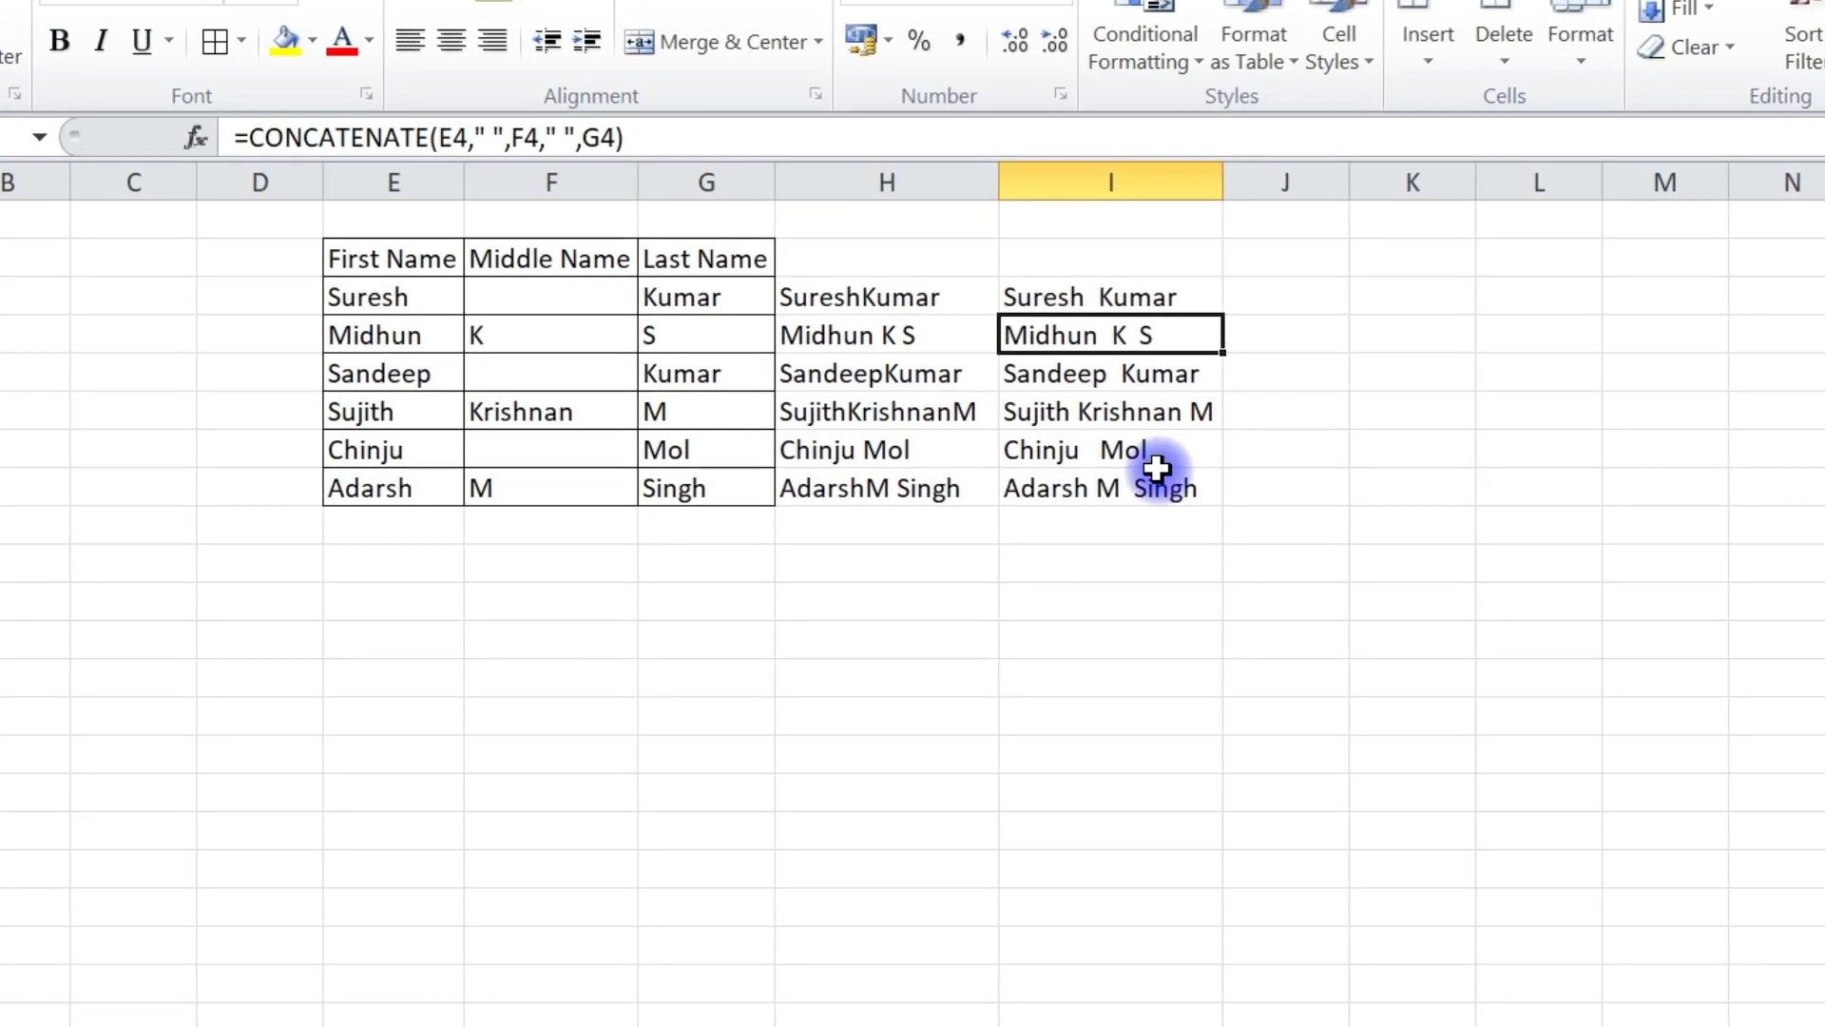
{"action": "left_click", "coordinate": [1100, 454]}
{"action": "double_click", "coordinate": [1094, 451]}
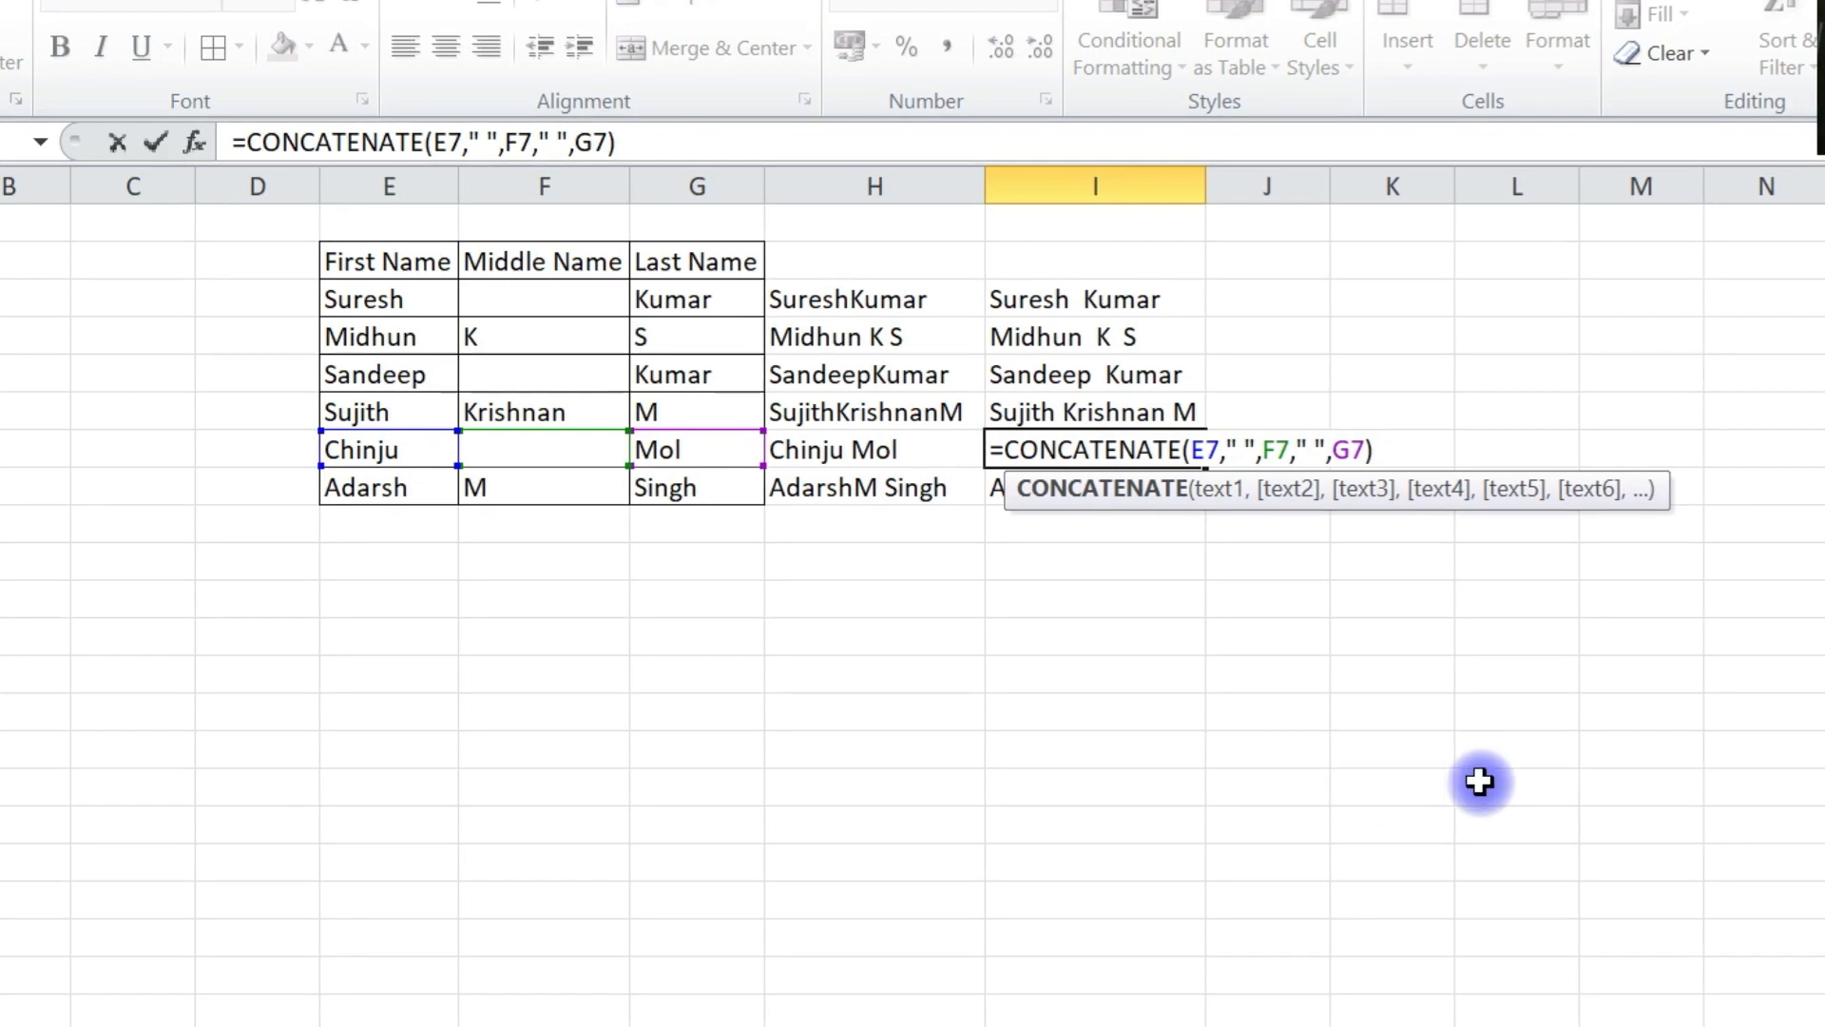
{"action": "key", "text": "Escape"}
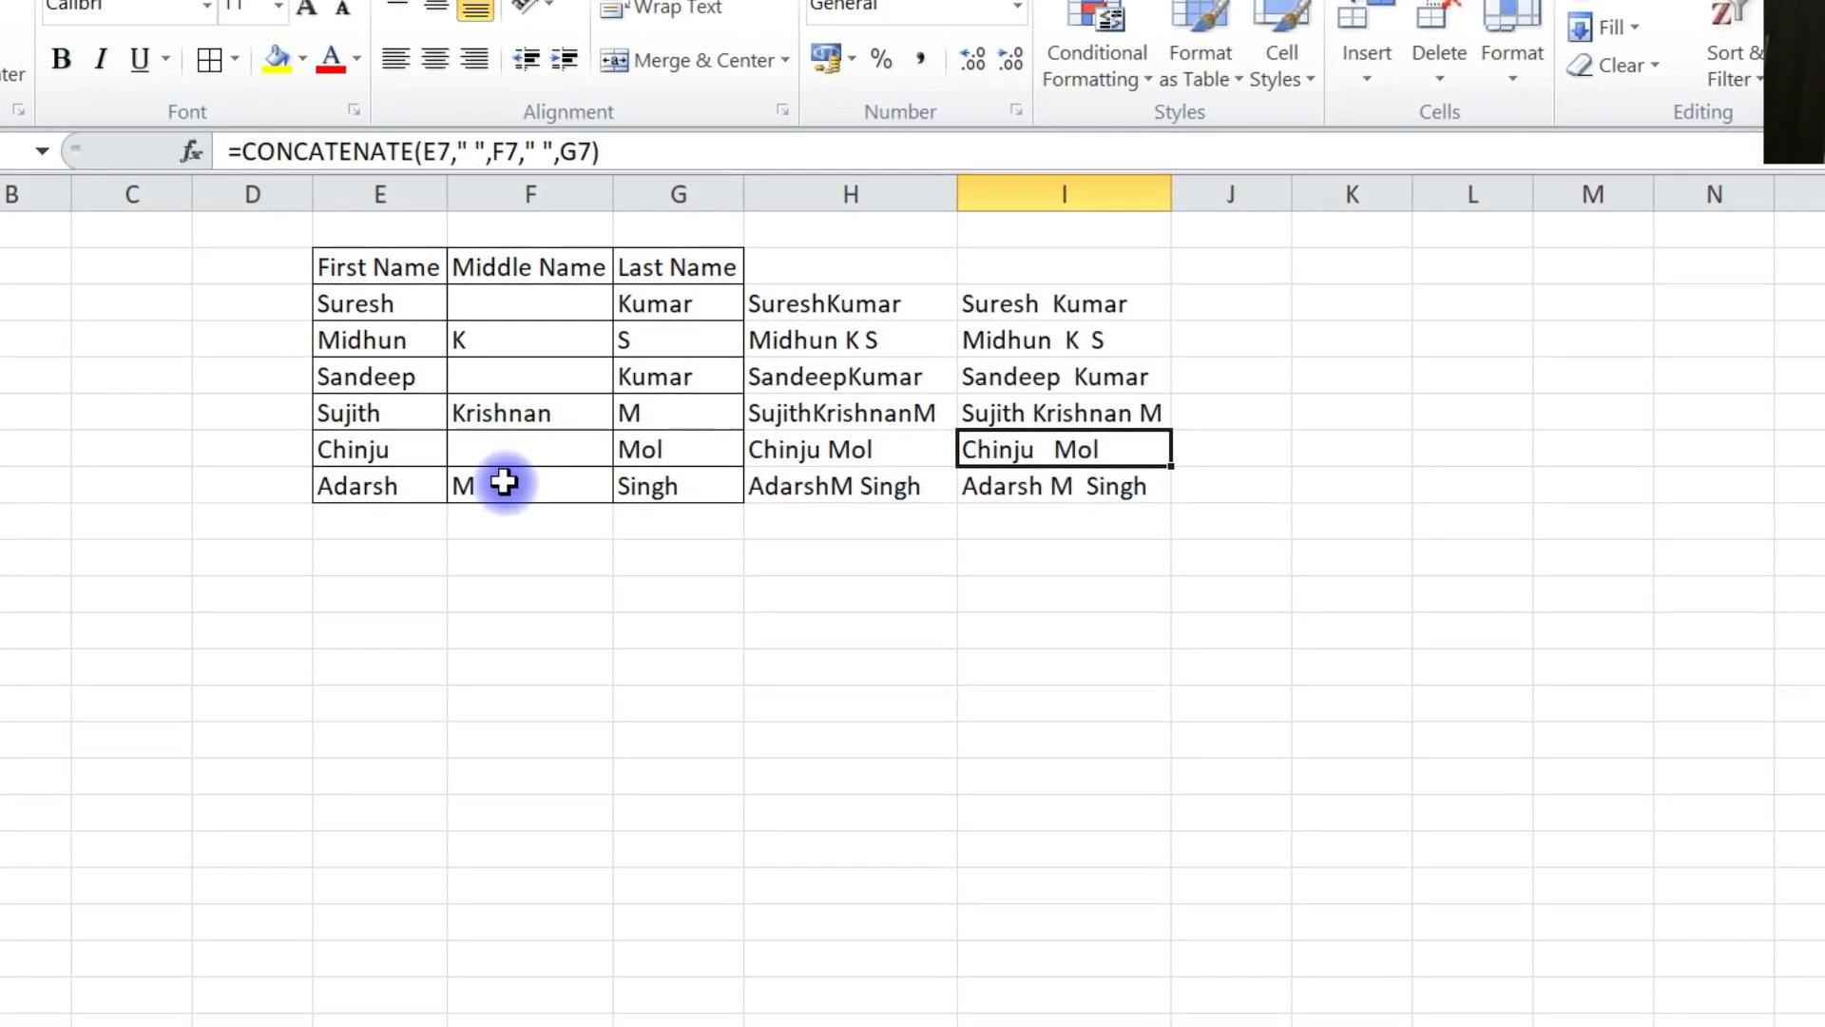
Fill the blank Middle Name cells with the initial M in F3 and F7 and a full middle name in F5
{"action": "left_click", "coordinate": [527, 307]}
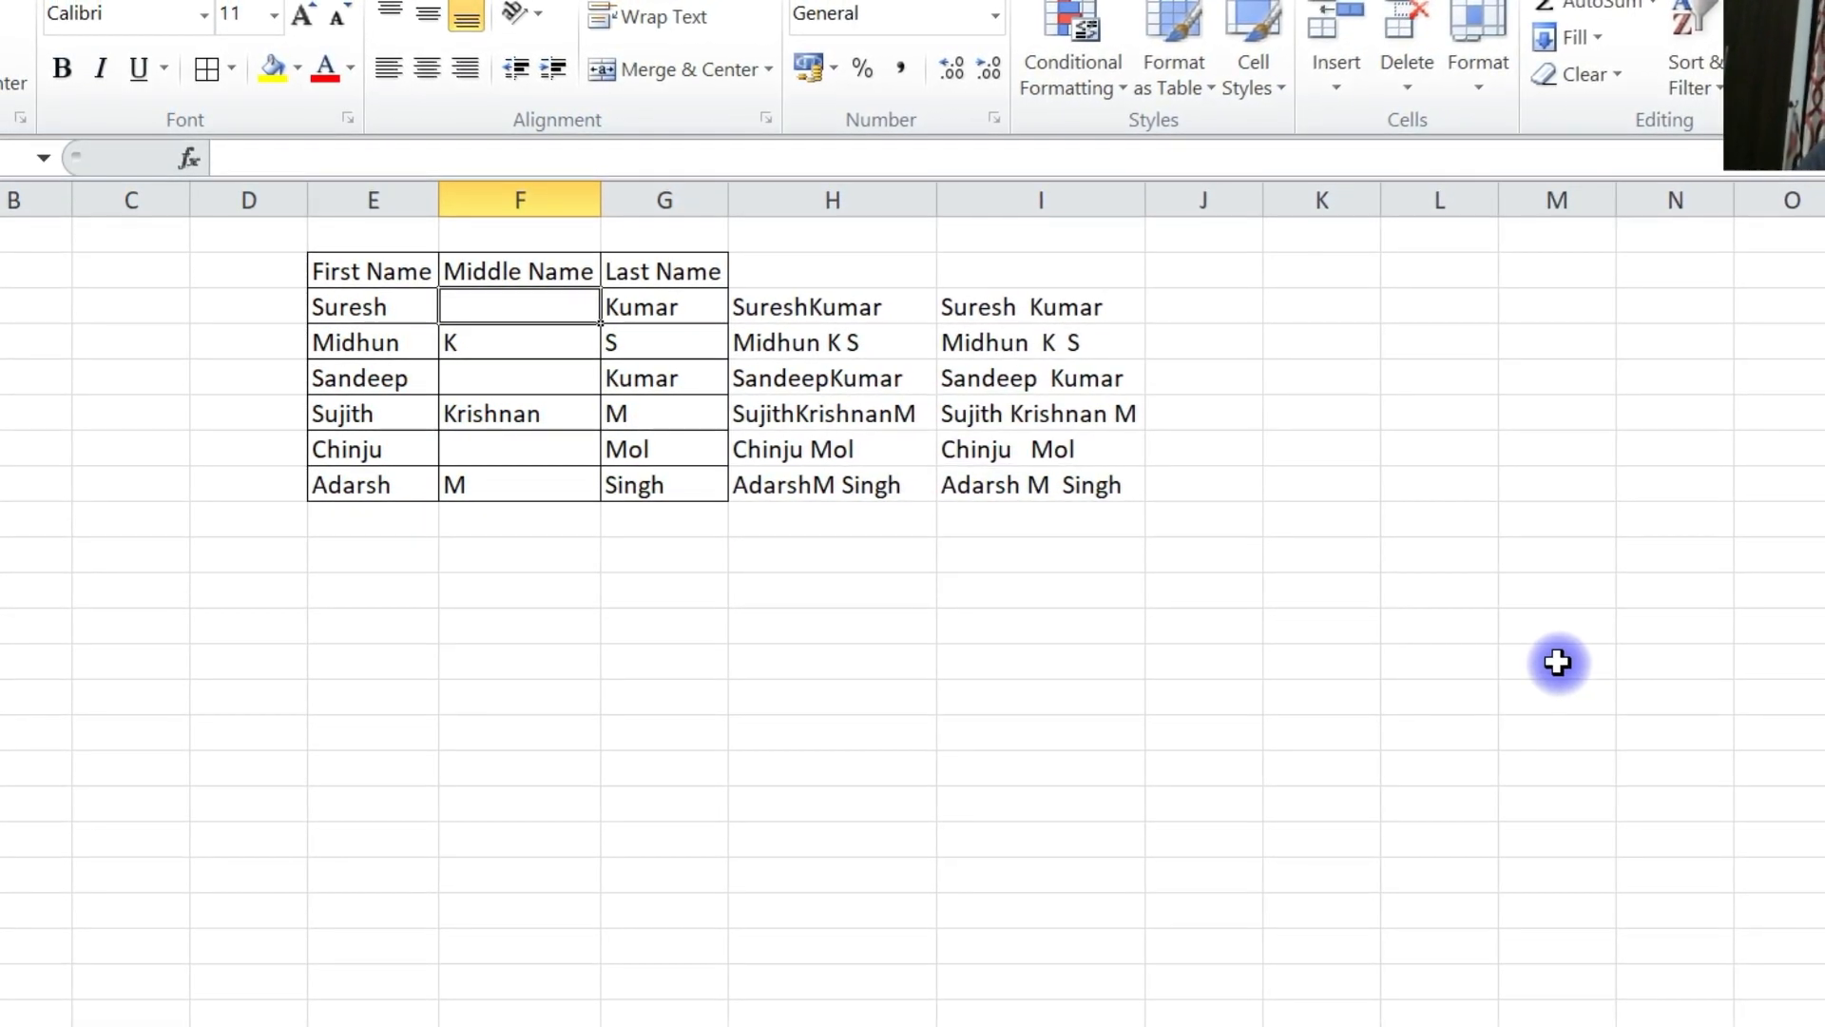
{"action": "type", "text": "M"}
{"action": "key", "text": "Return"}
{"action": "key", "text": "Return"}
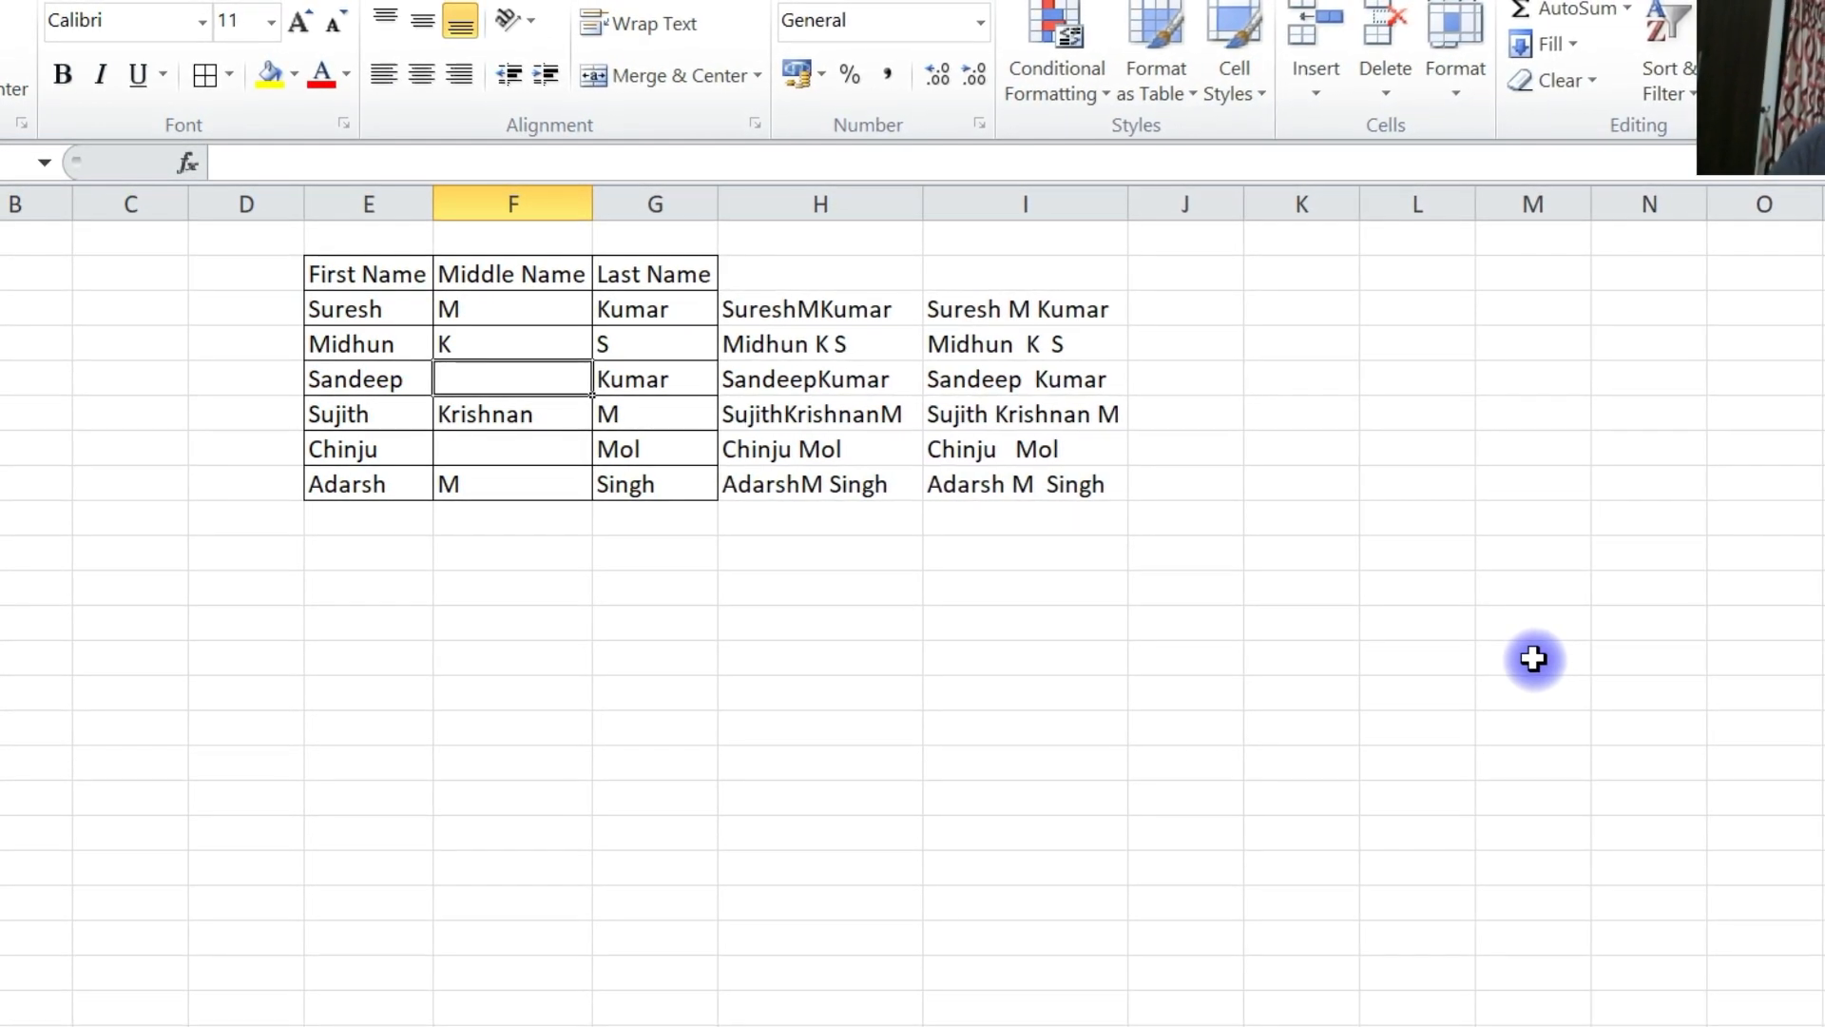
{"action": "type", "text": "Krishna"}
{"action": "key", "text": "Delete"}
{"action": "key", "text": "Return"}
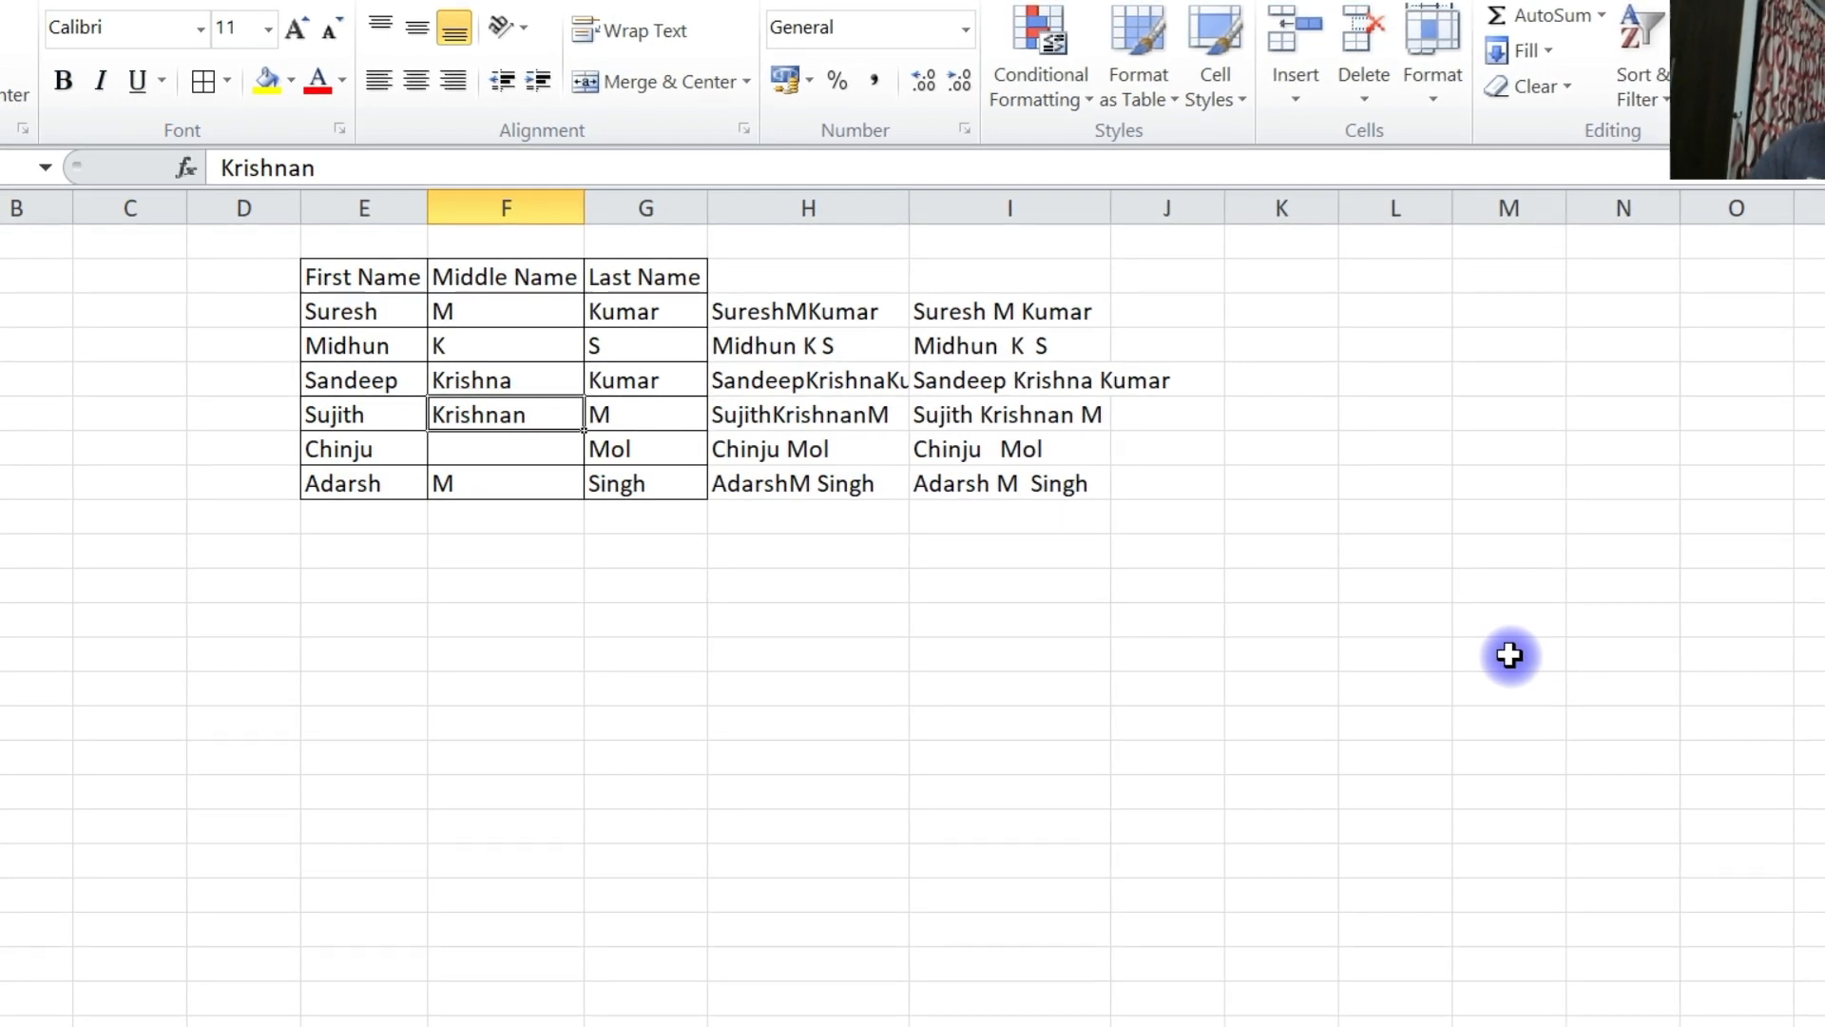
{"action": "key", "text": "Return"}
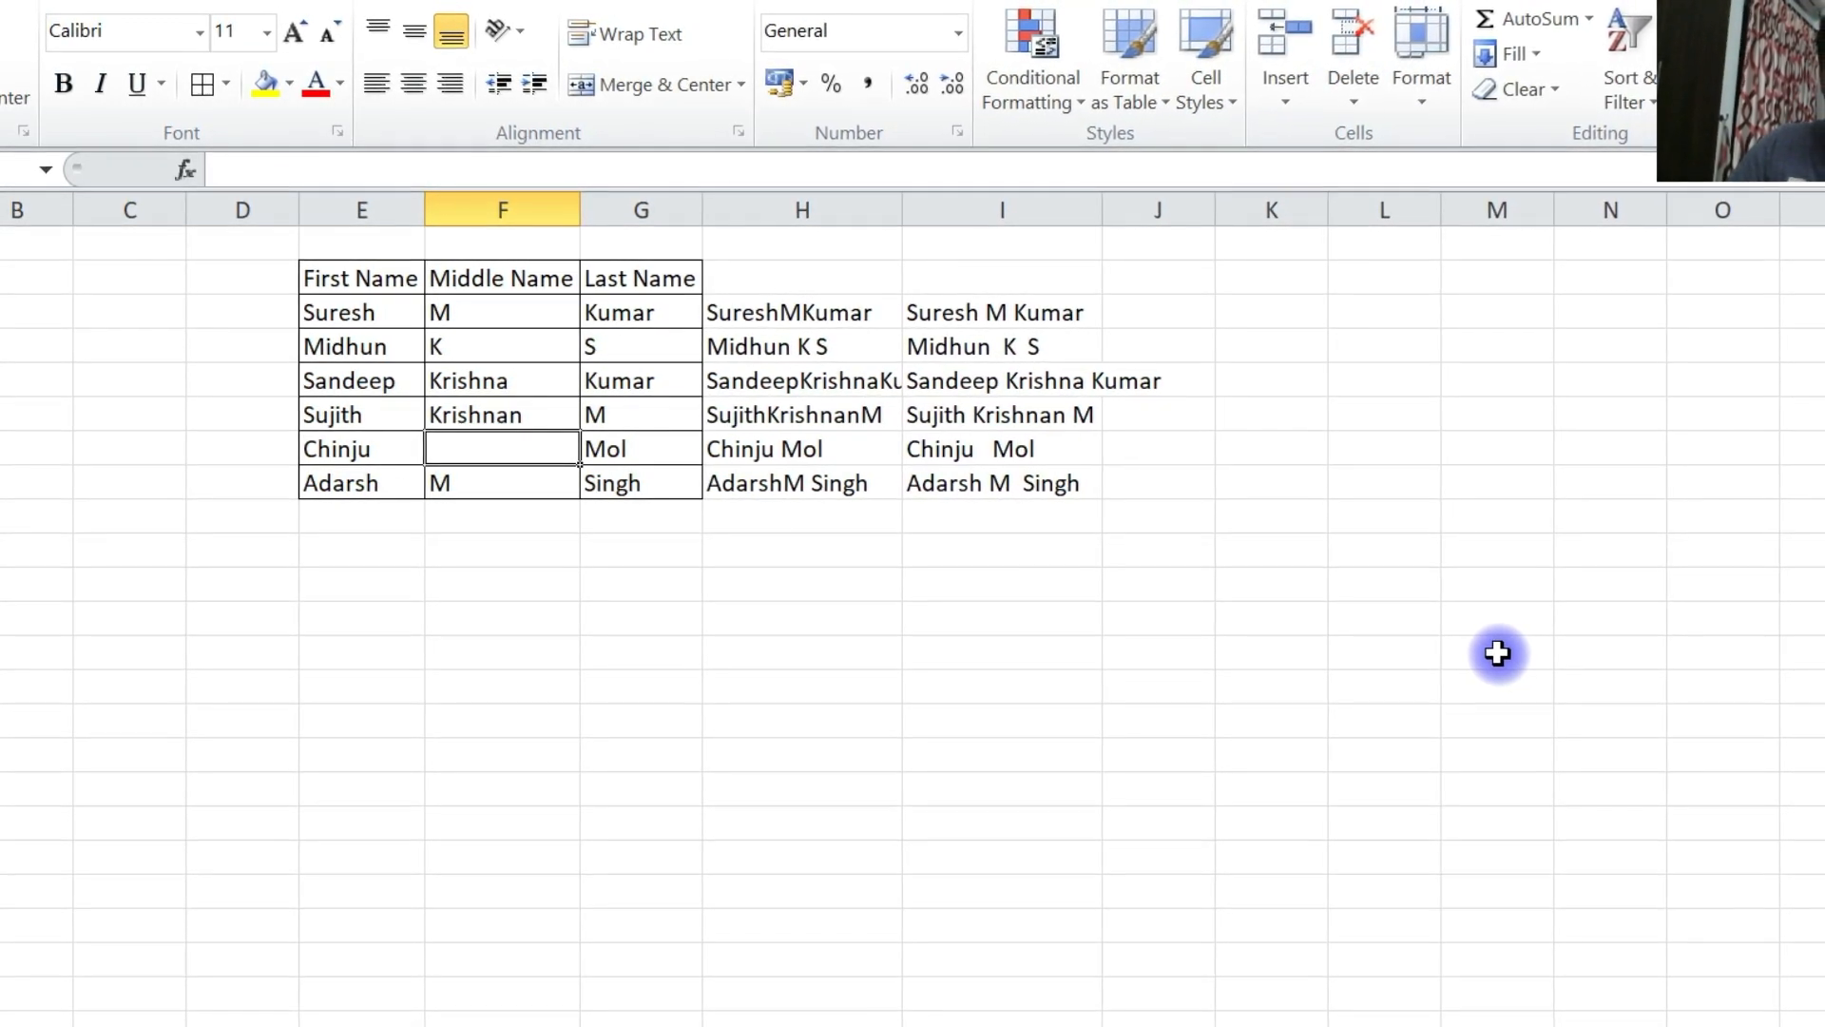
{"action": "type", "text": "M"}
{"action": "key", "text": "Return"}
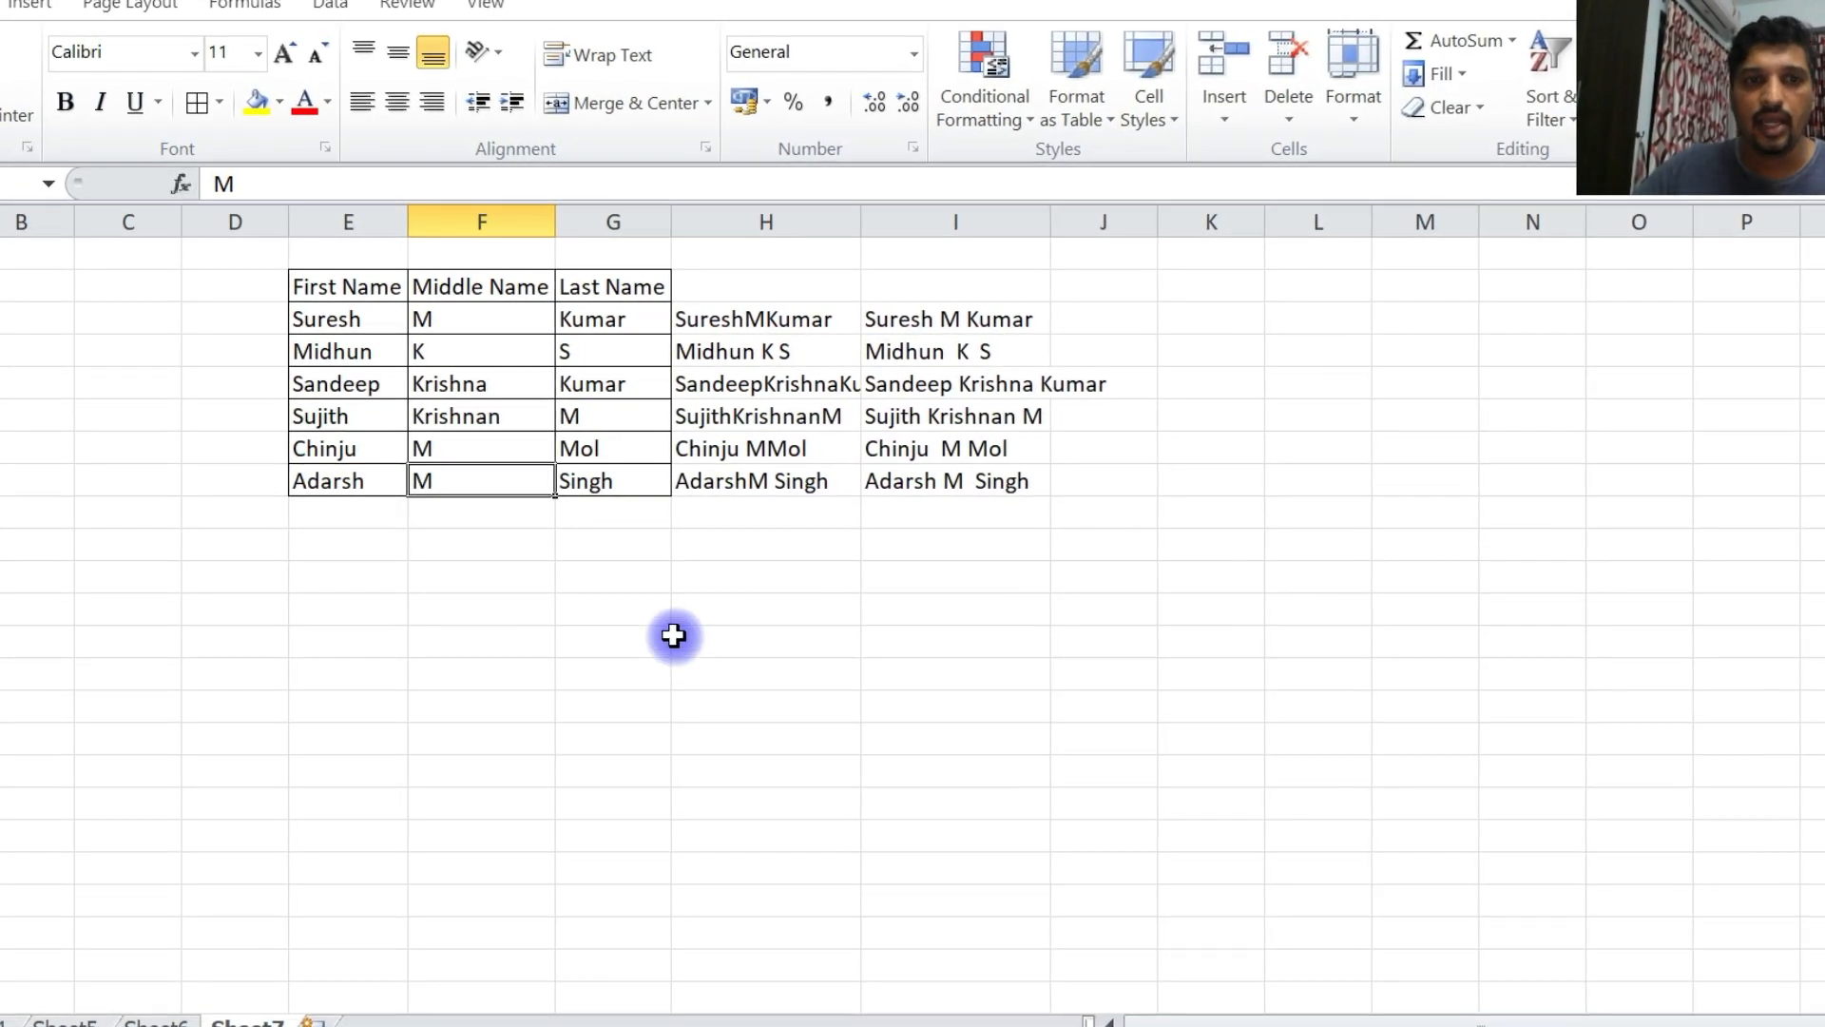
Enter =CONCATENATE(E3,E4,E5,E6,E7,E8) in E10 to join all the first names down the column
{"action": "left_click", "coordinate": [326, 548]}
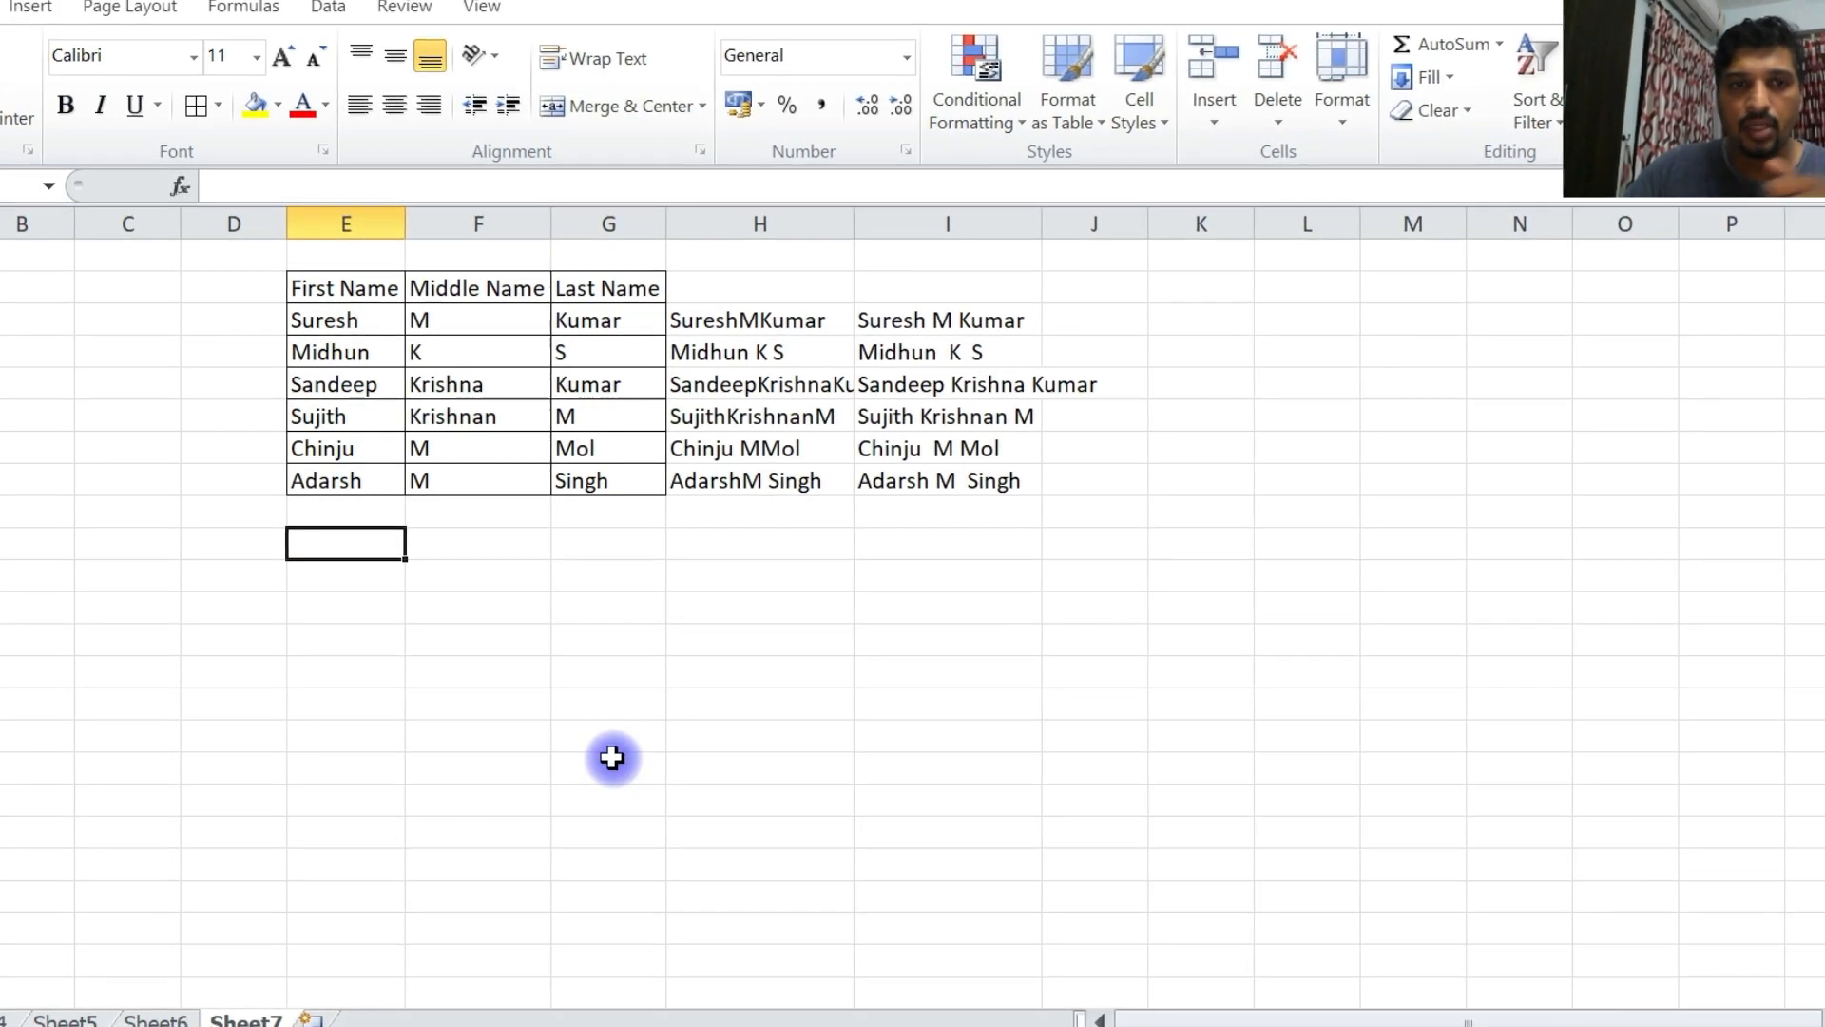
{"action": "type", "text": "="}
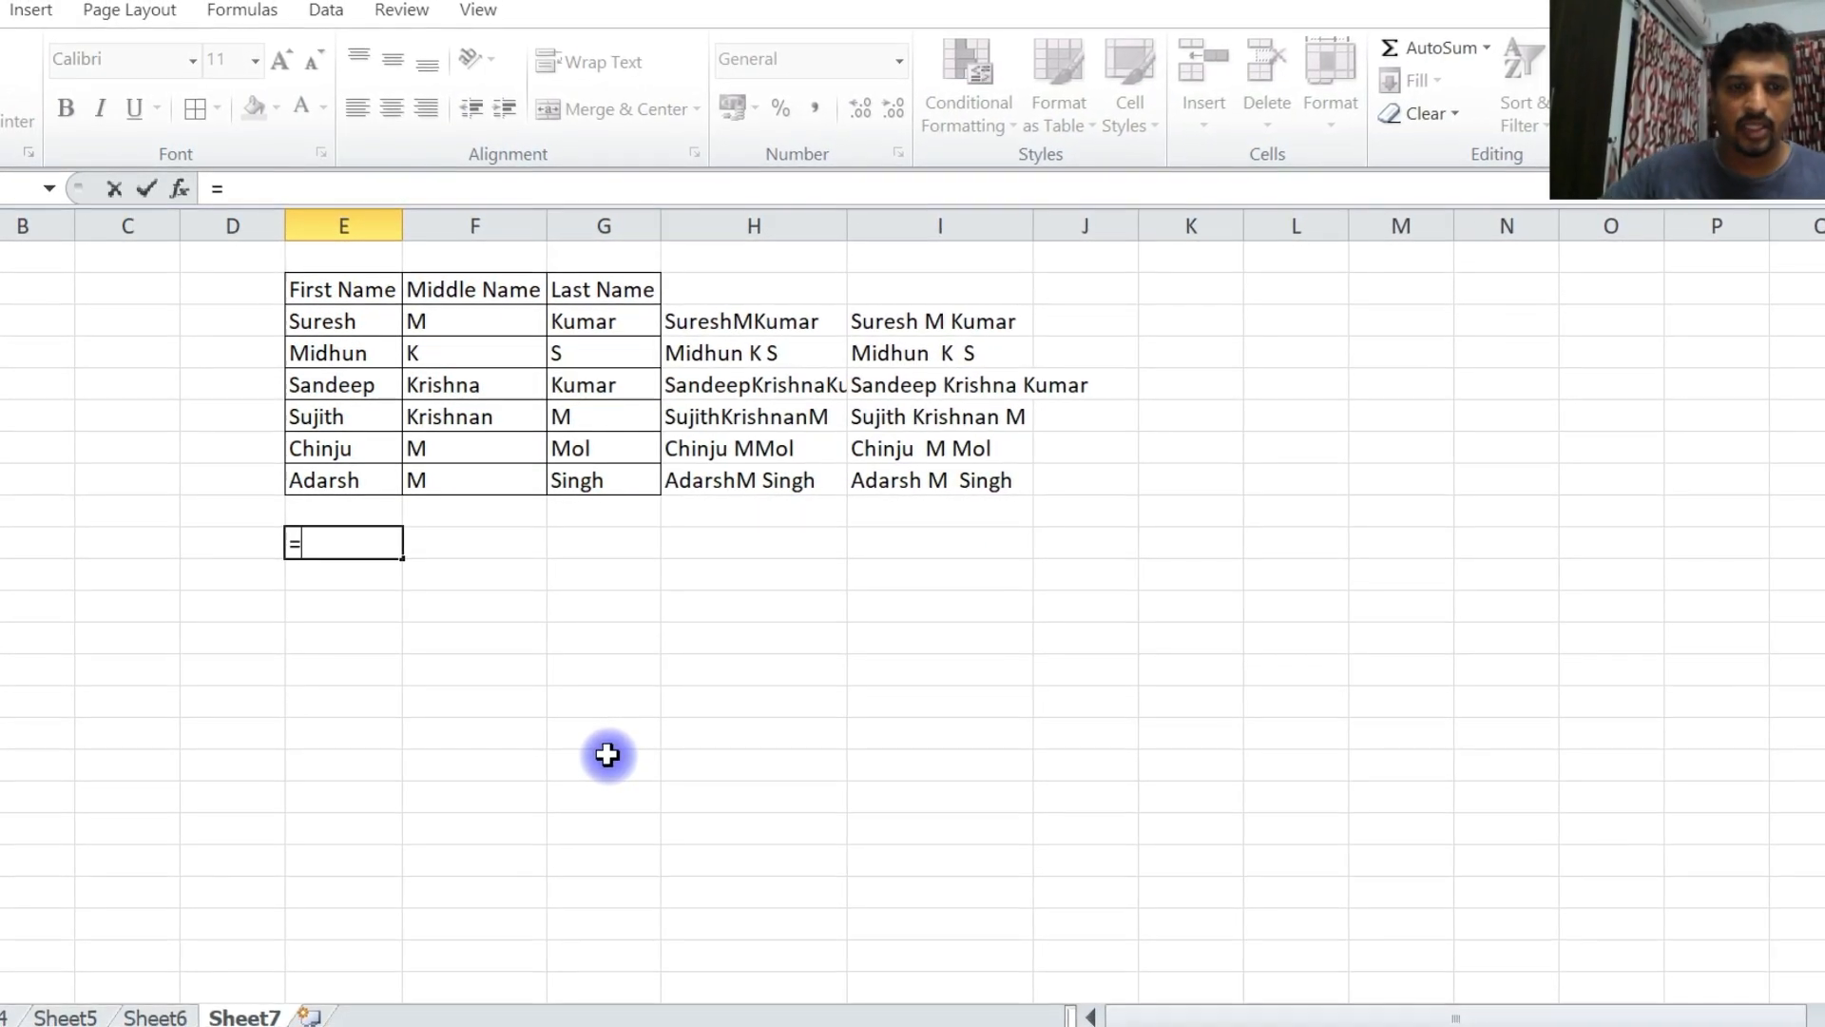
{"action": "type", "text": "conc"}
{"action": "key", "text": "Tab"}
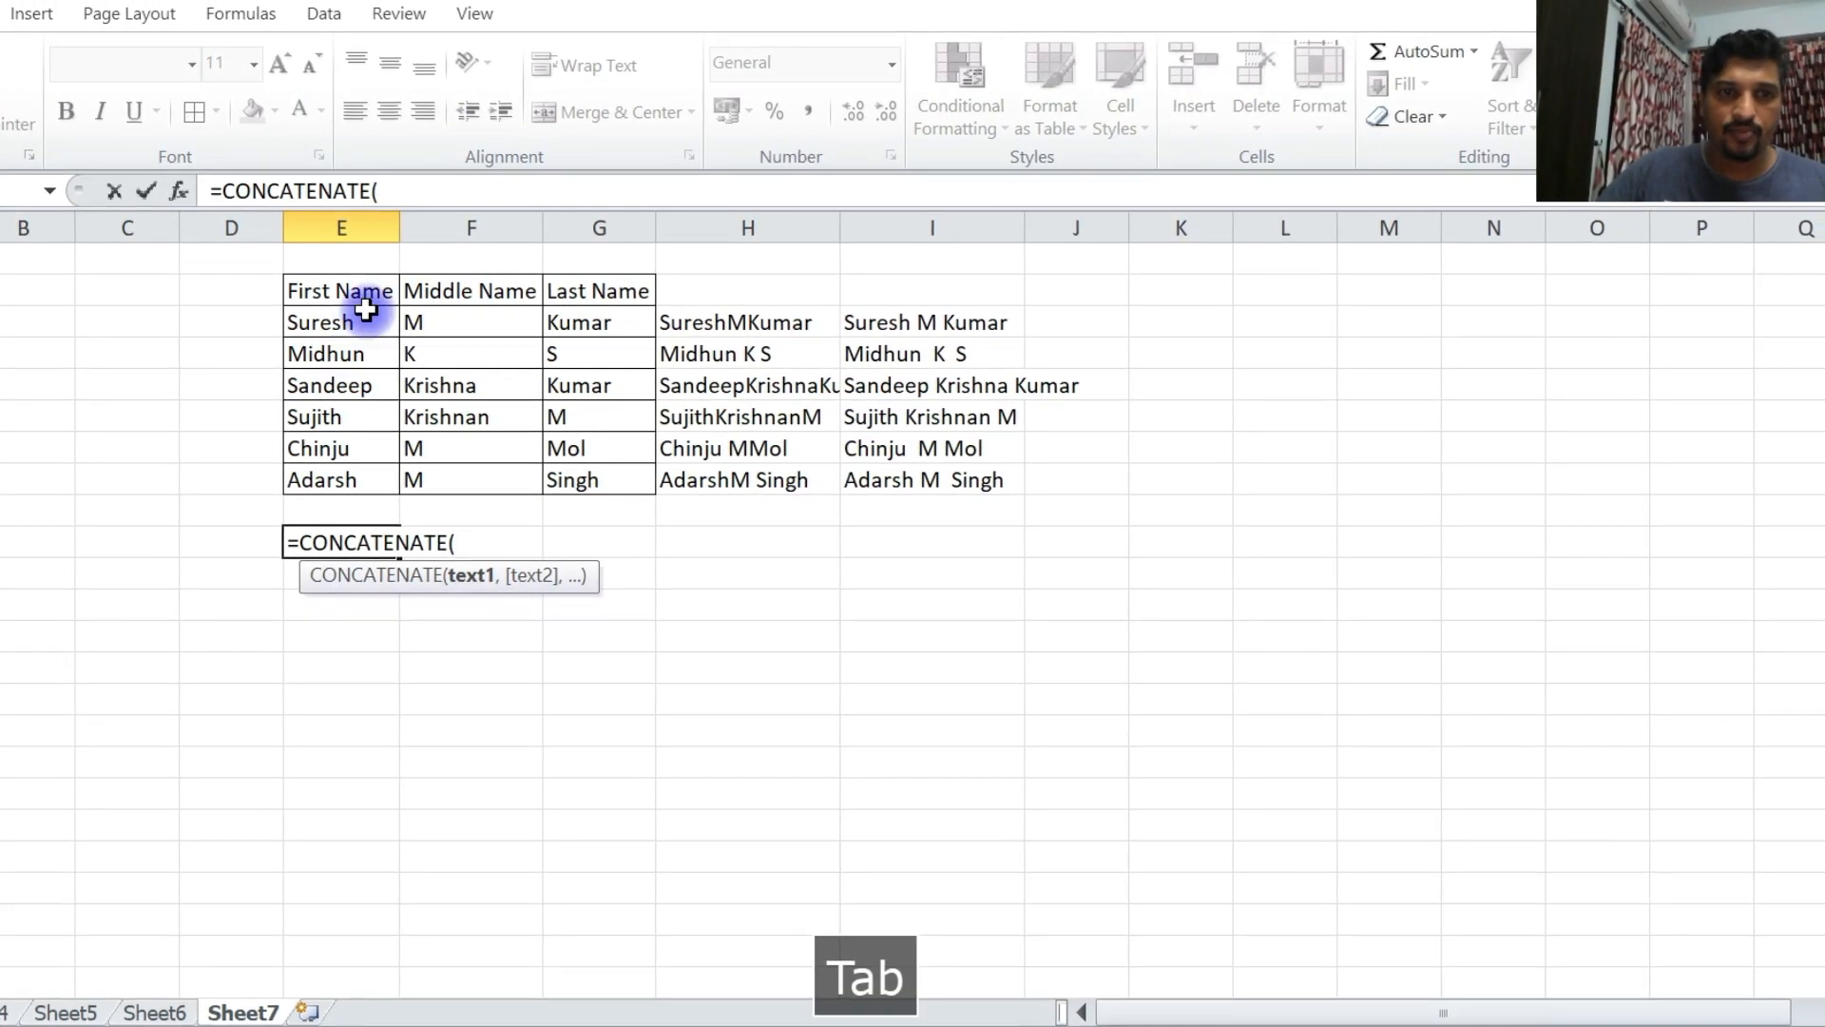
{"action": "left_click", "coordinate": [360, 324]}
{"action": "type", "text": ","}
{"action": "left_click", "coordinate": [355, 353]}
{"action": "type", "text": ","}
{"action": "left_click", "coordinate": [326, 387]}
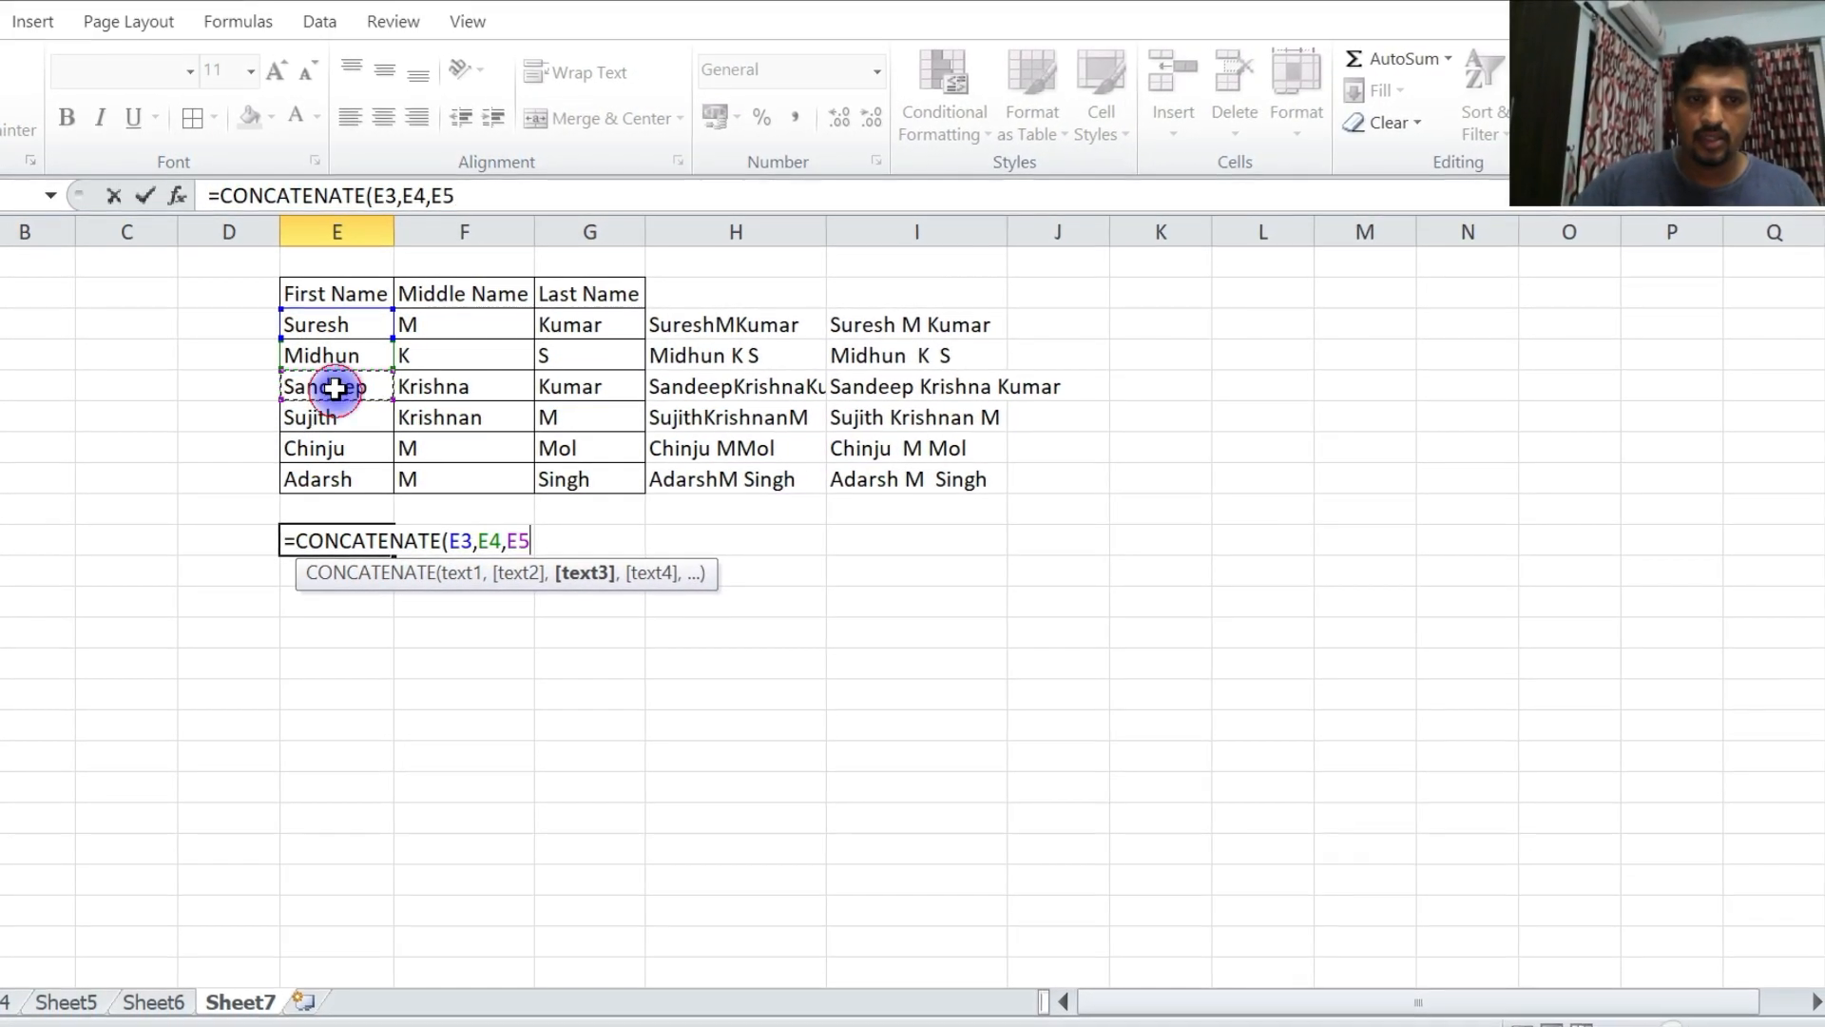
{"action": "type", "text": ","}
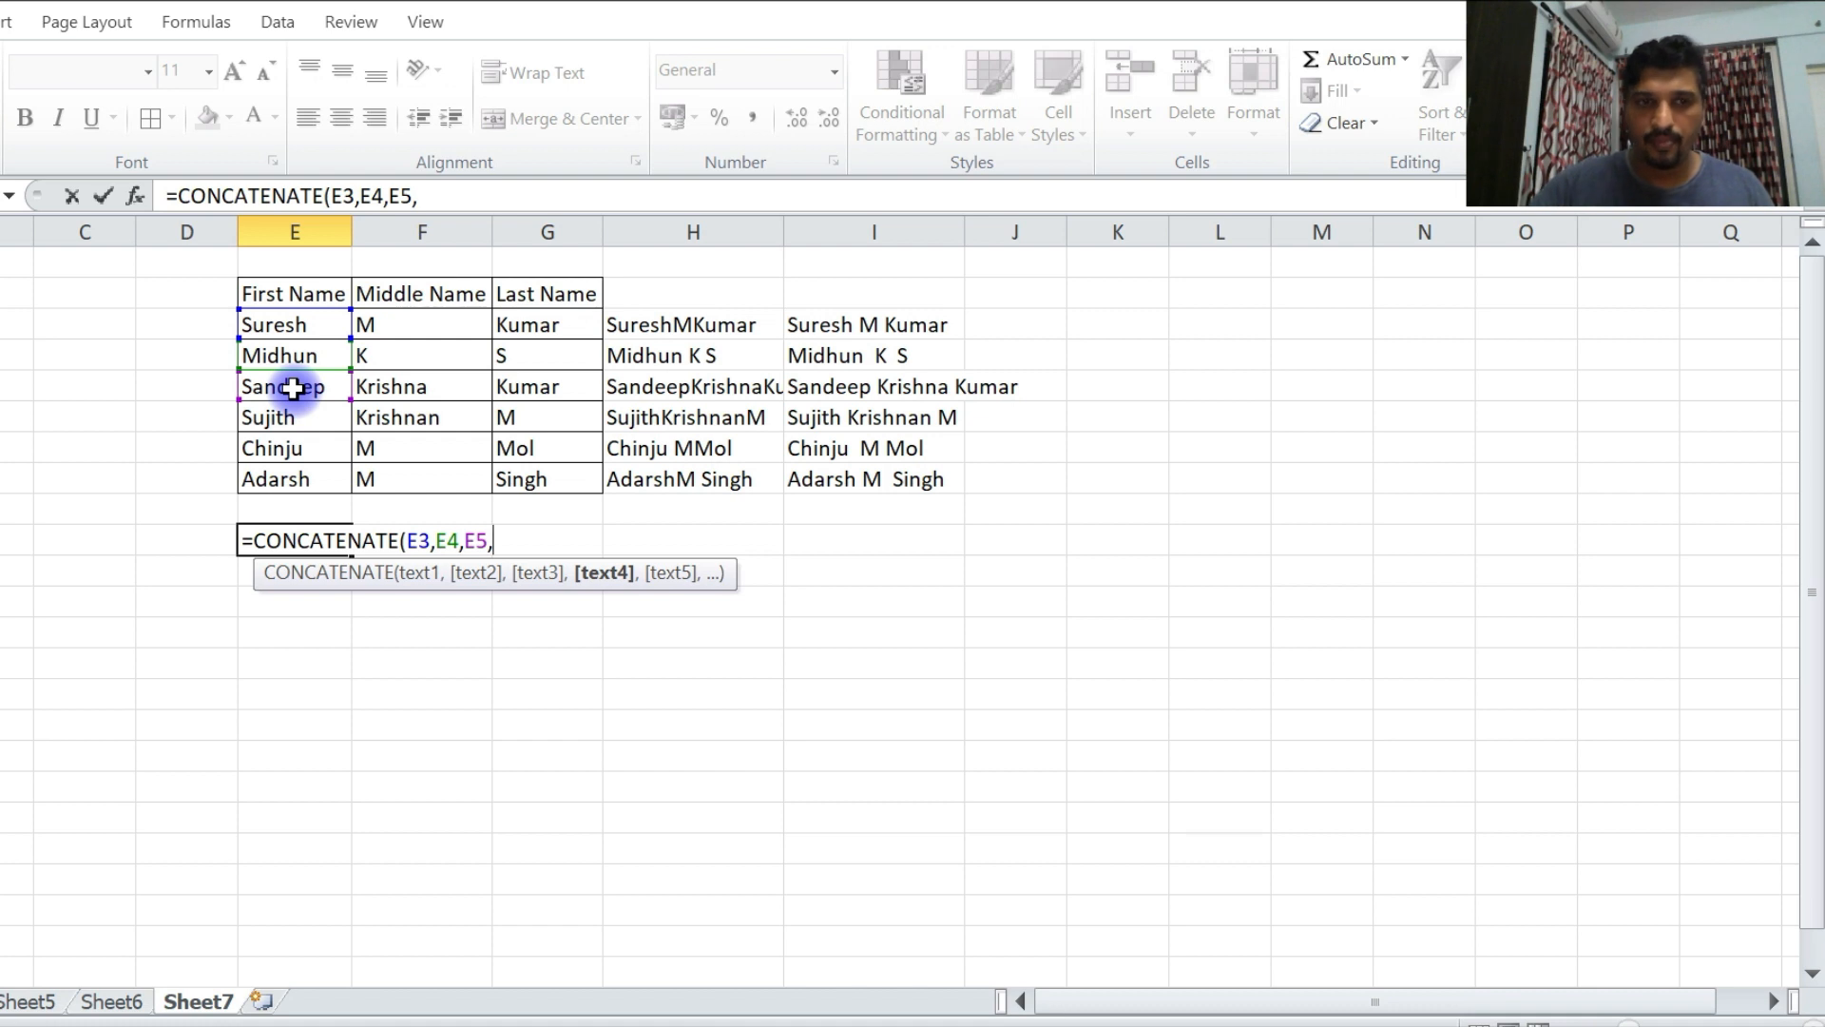
{"action": "left_click", "coordinate": [269, 416]}
{"action": "type", "text": ","}
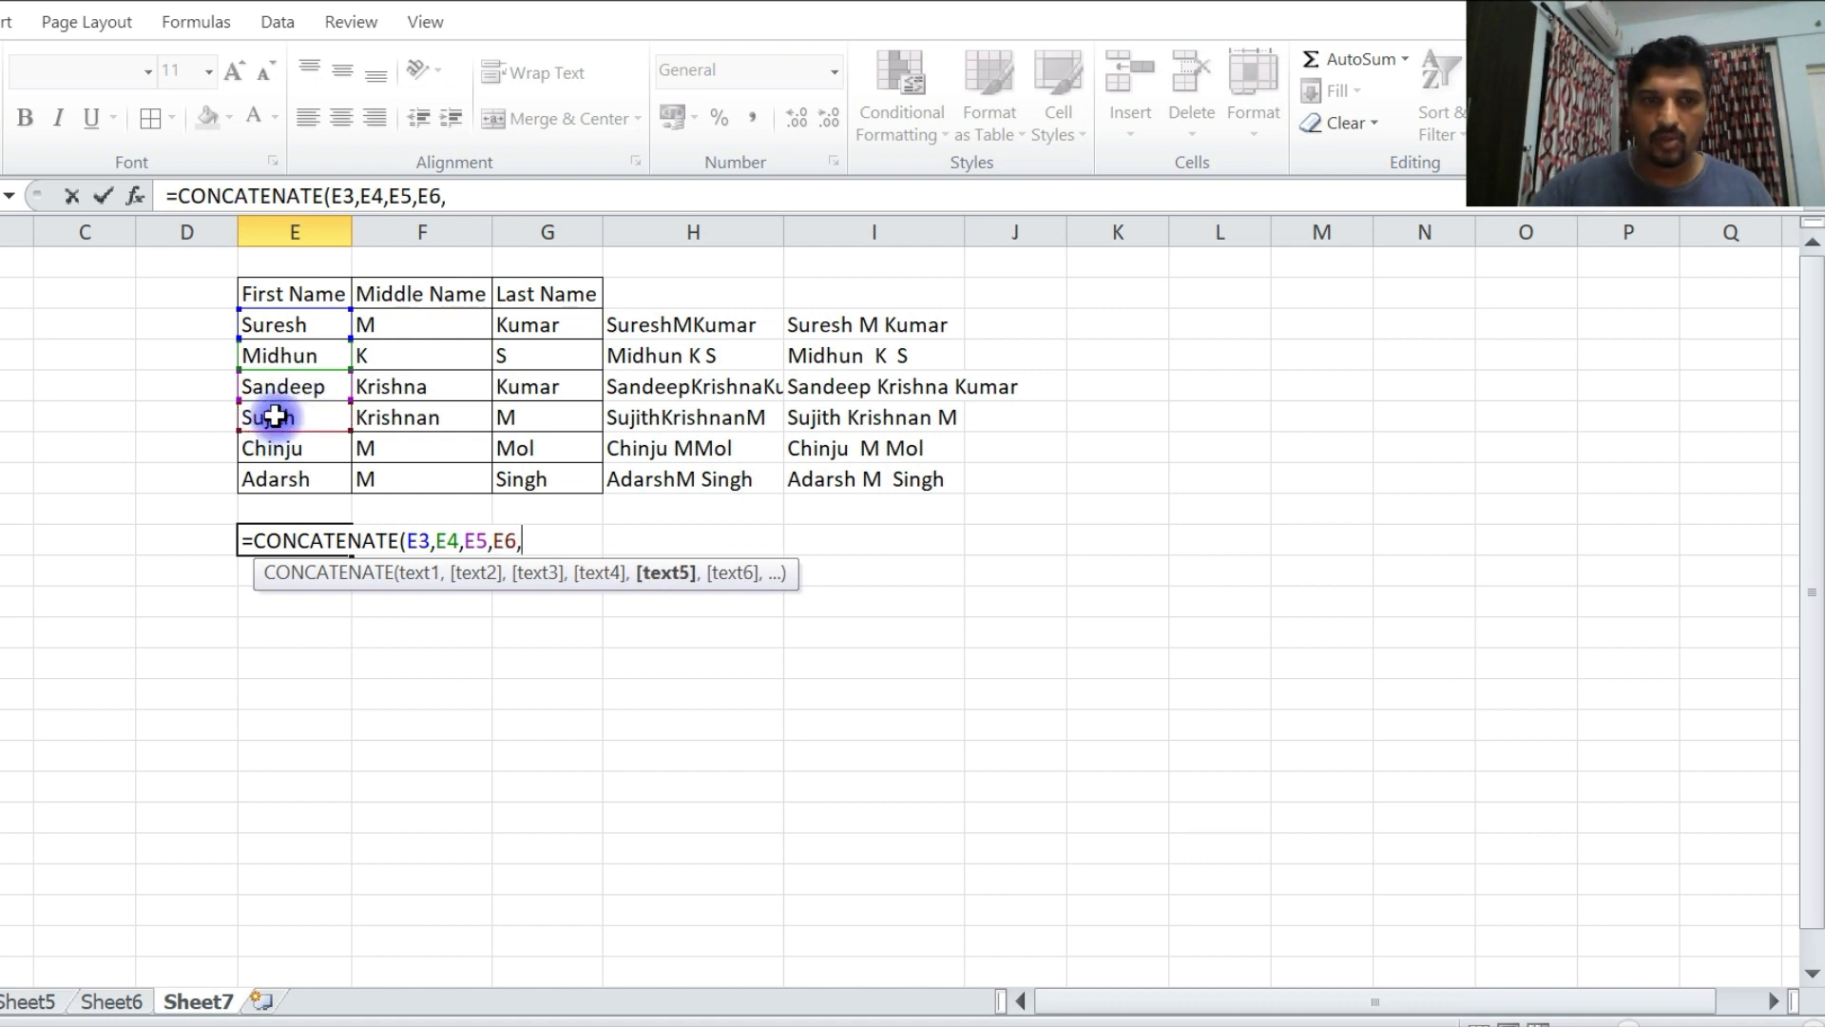
{"action": "left_click", "coordinate": [340, 452]}
{"action": "type", "text": ","}
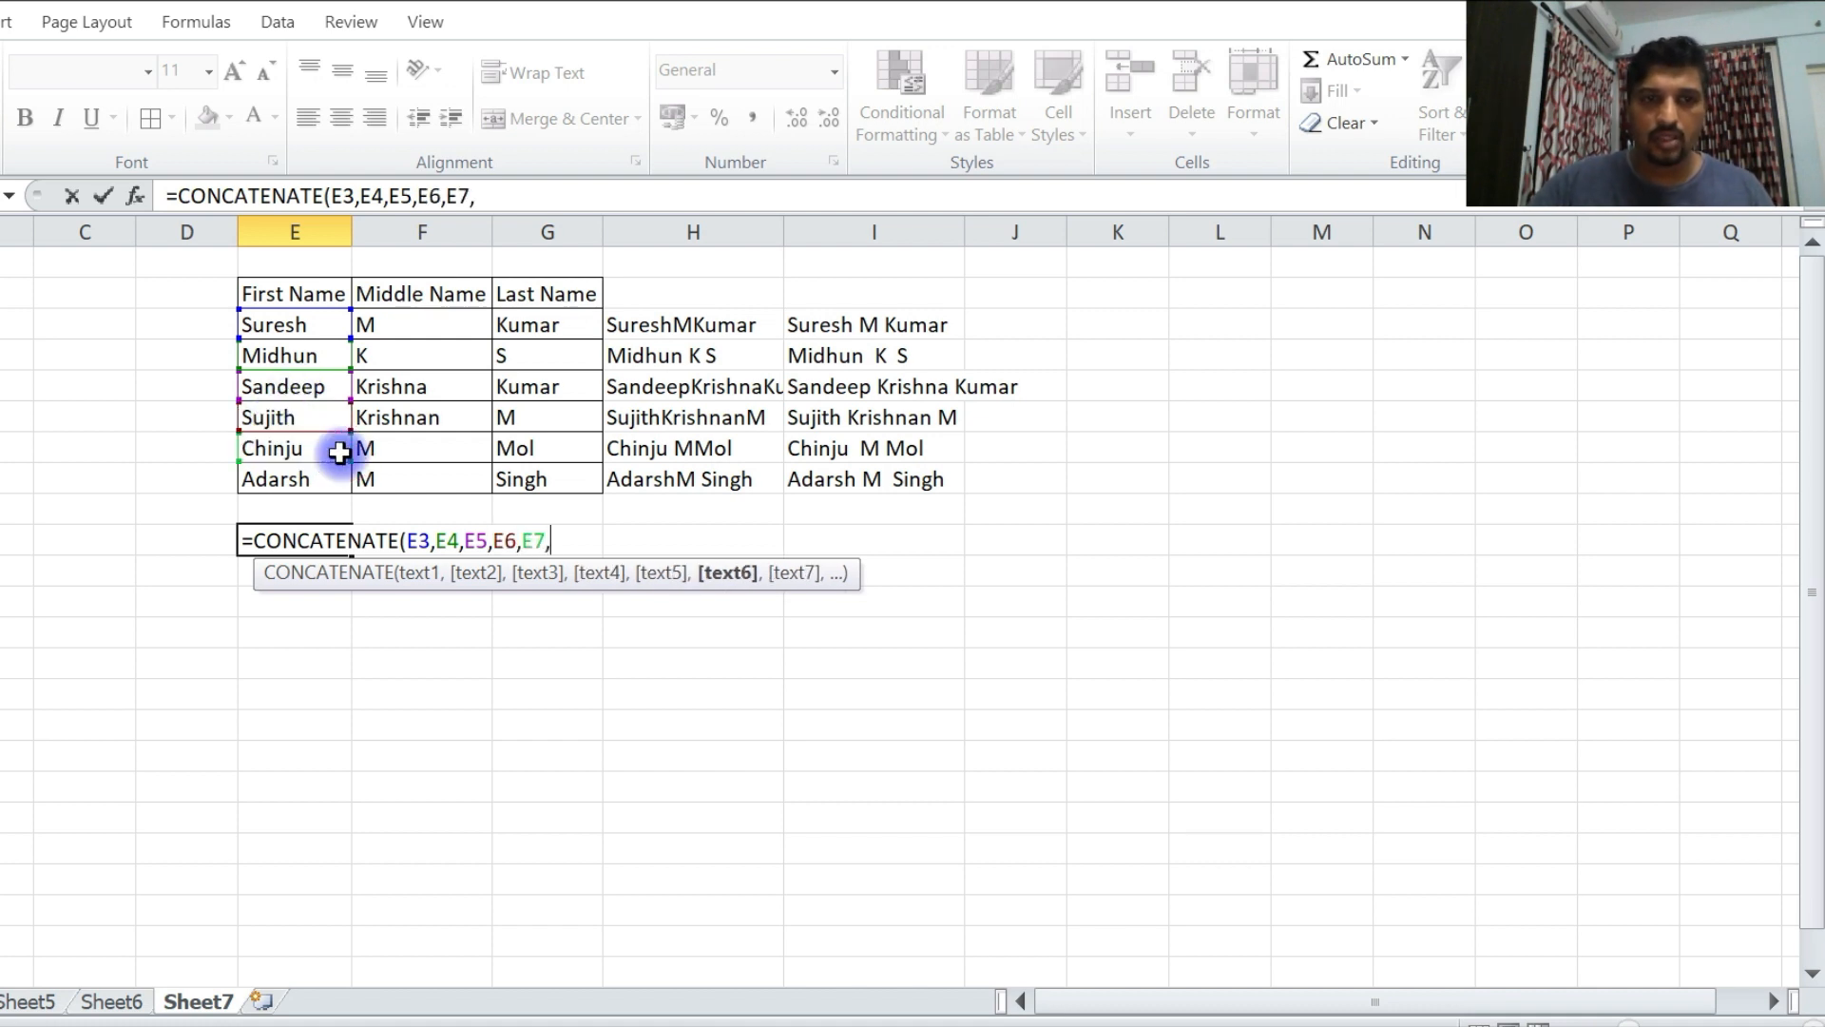
{"action": "key", "text": "Return"}
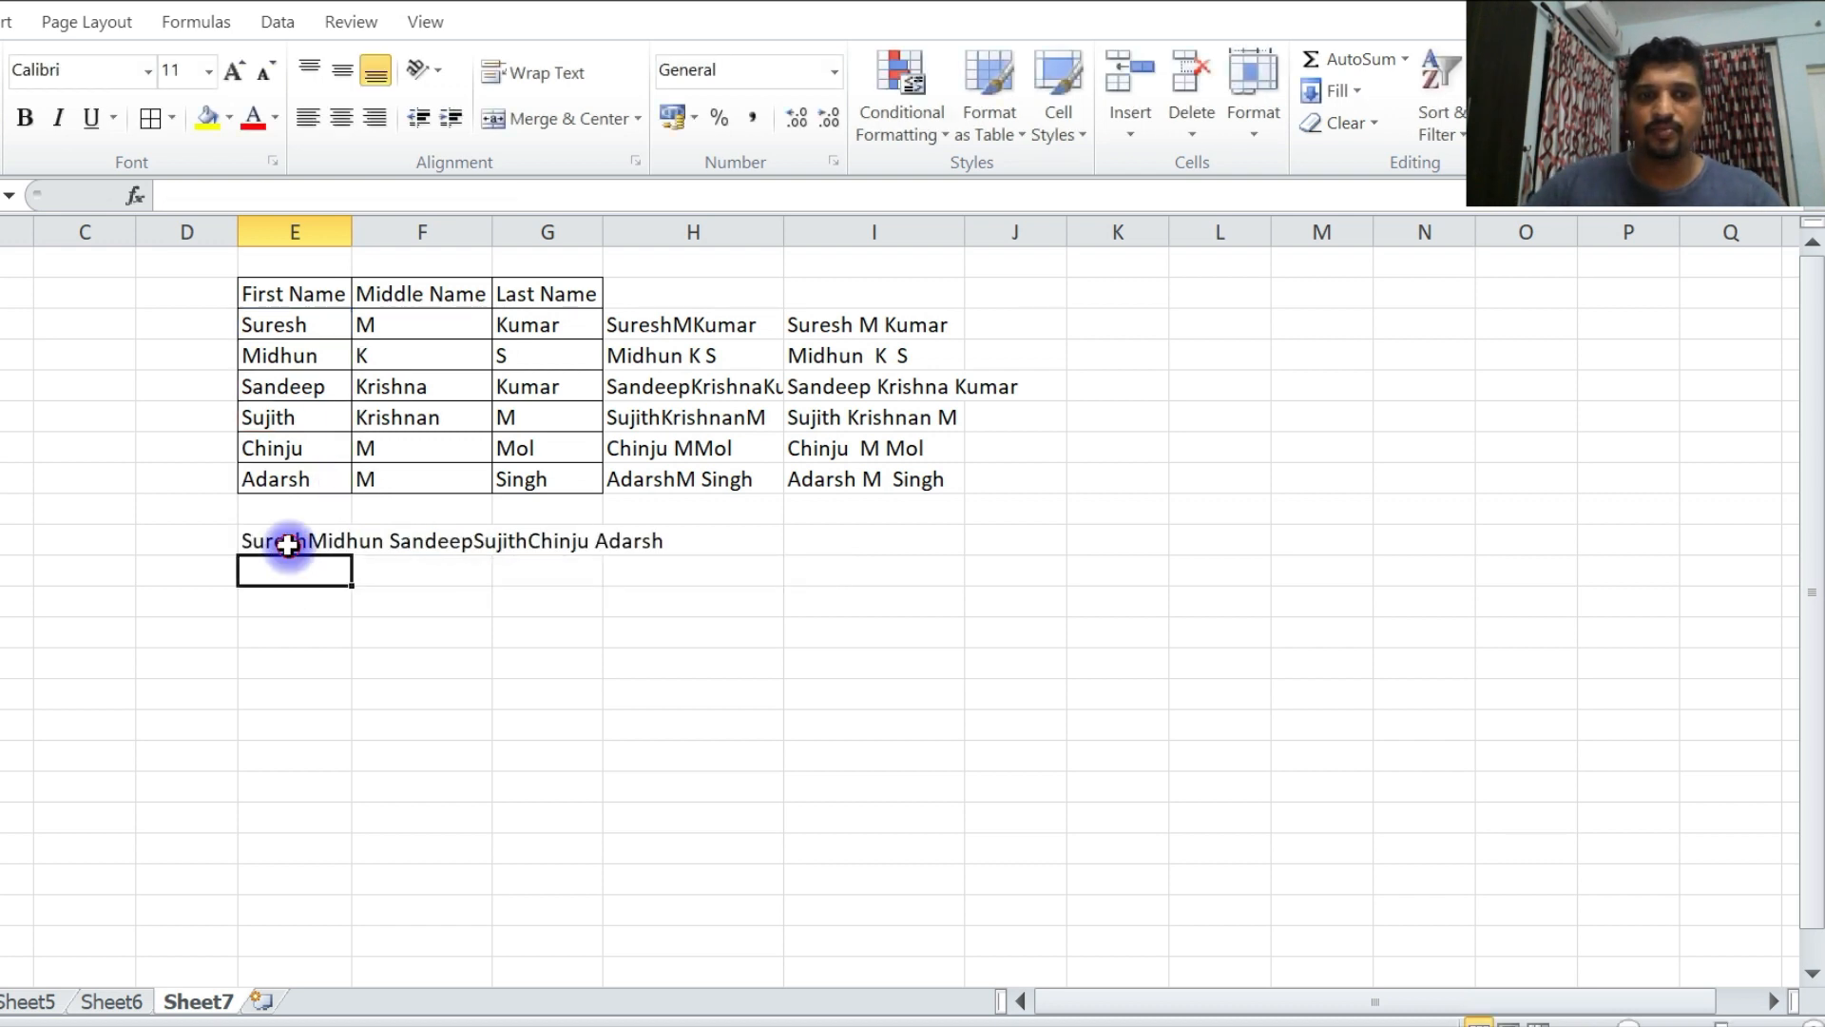
{"action": "left_click", "coordinate": [287, 543]}
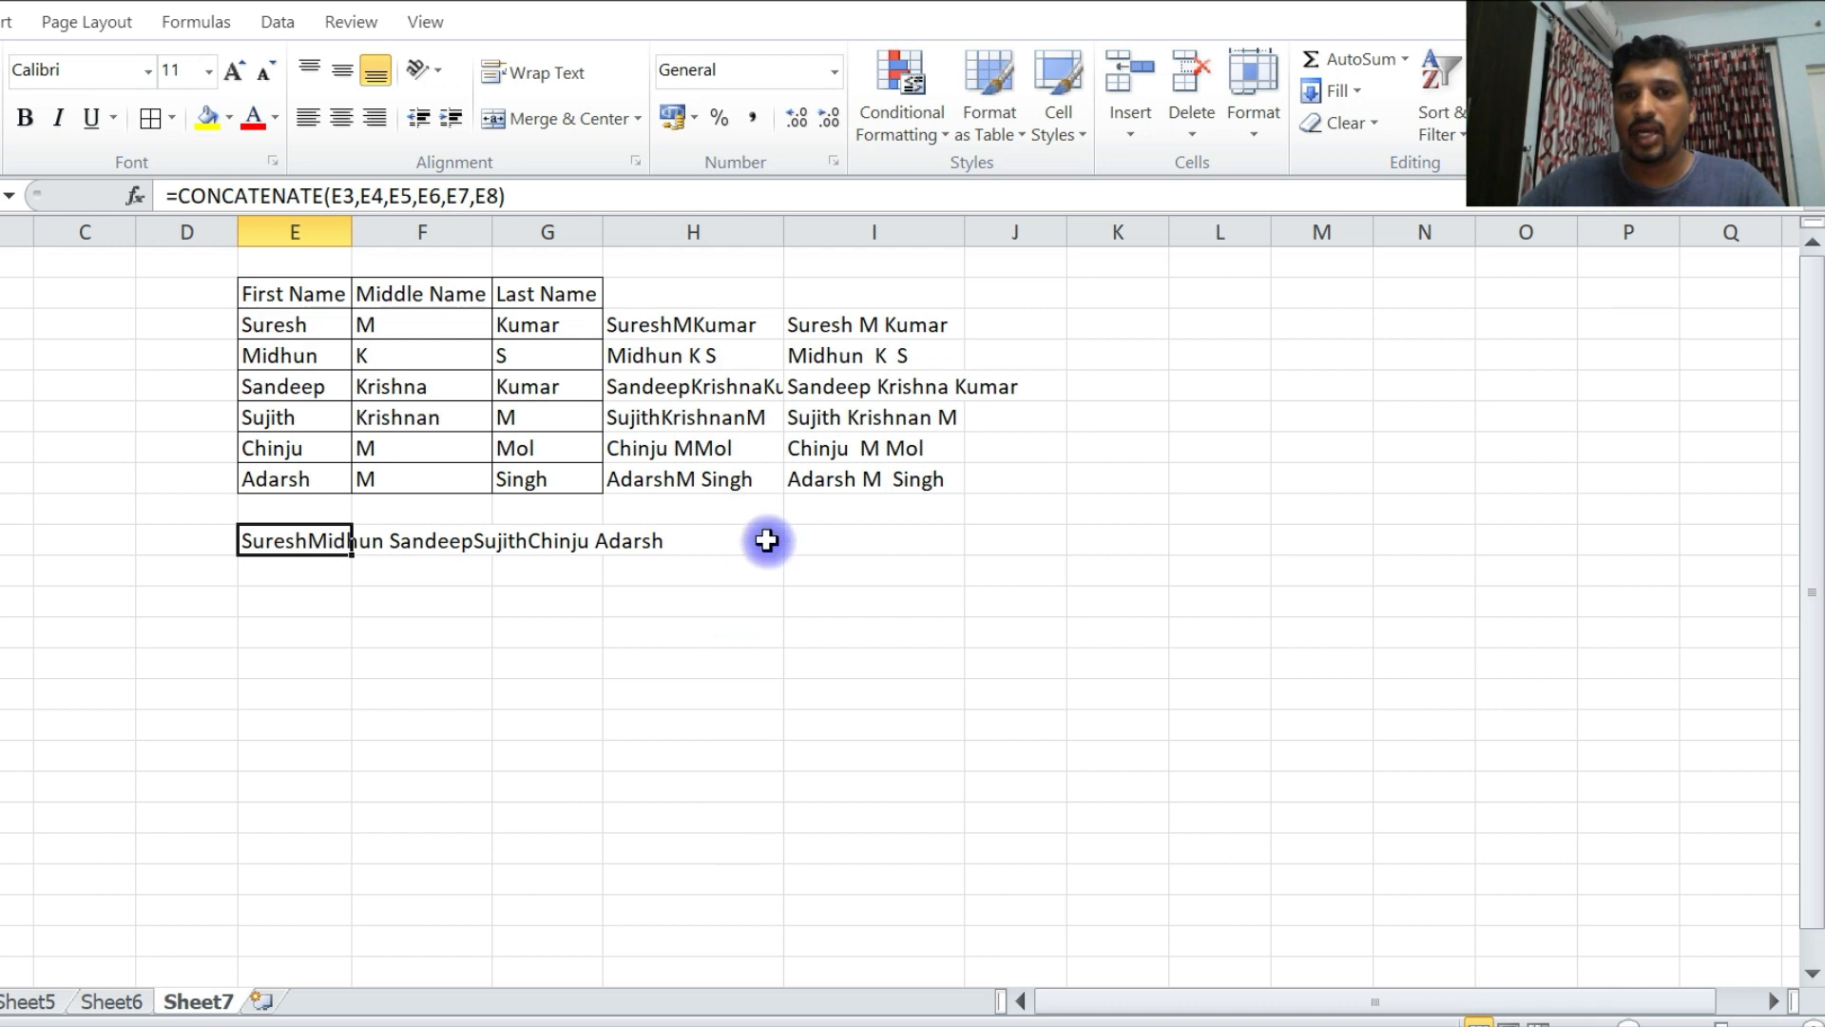
Autofit column I to its contents and enter the title Mr in D3 and D4 beside the first two names
{"action": "double_click", "coordinate": [965, 232]}
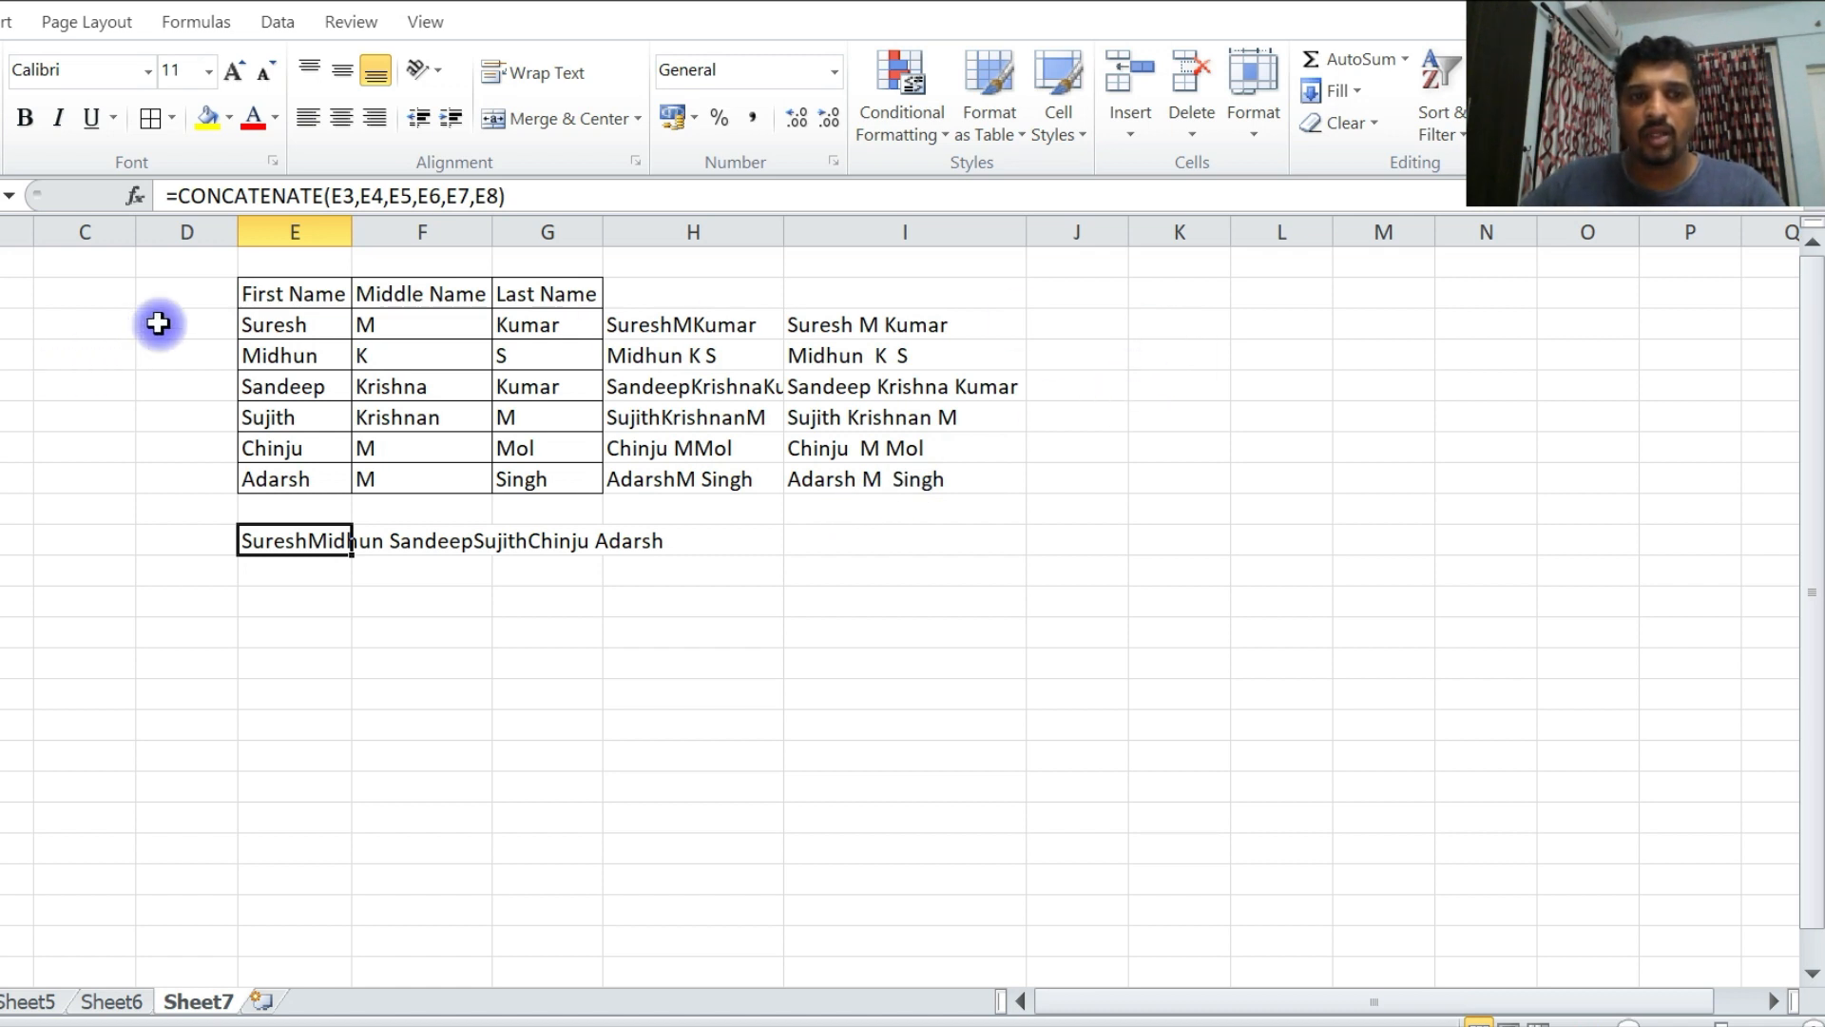
{"action": "left_click", "coordinate": [158, 324]}
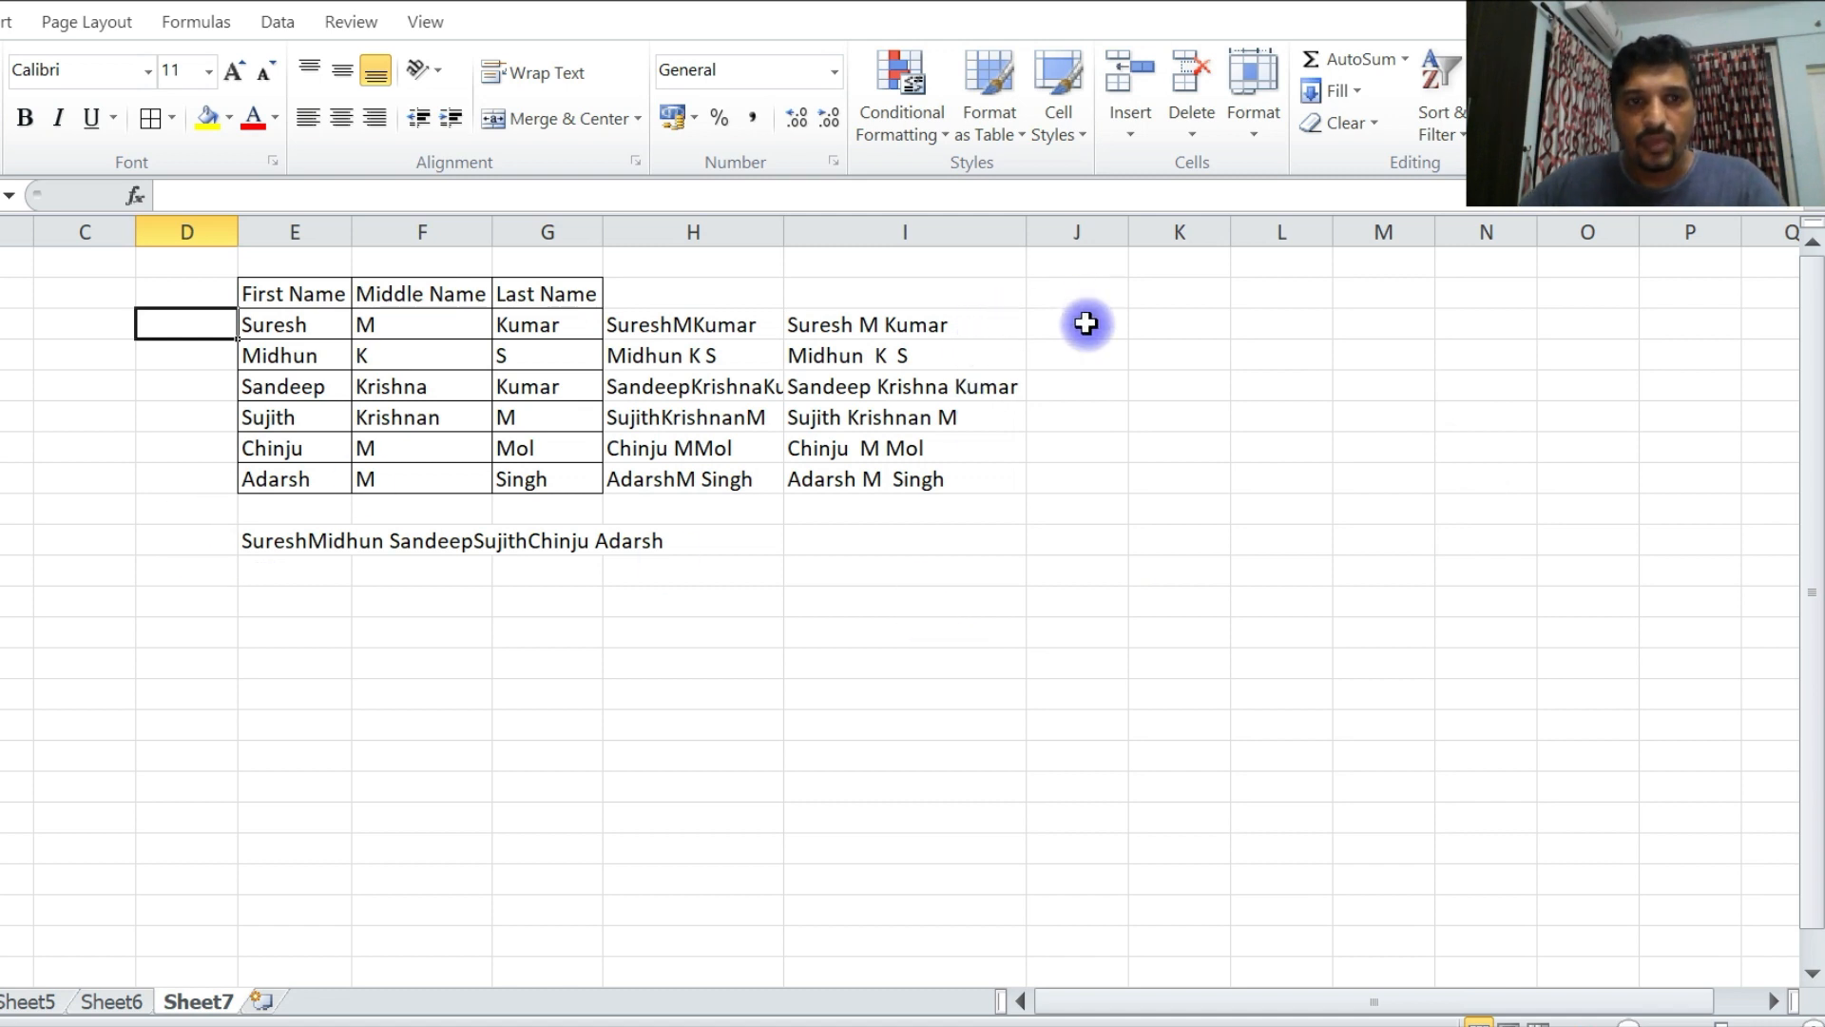
{"action": "type", "text": "r"}
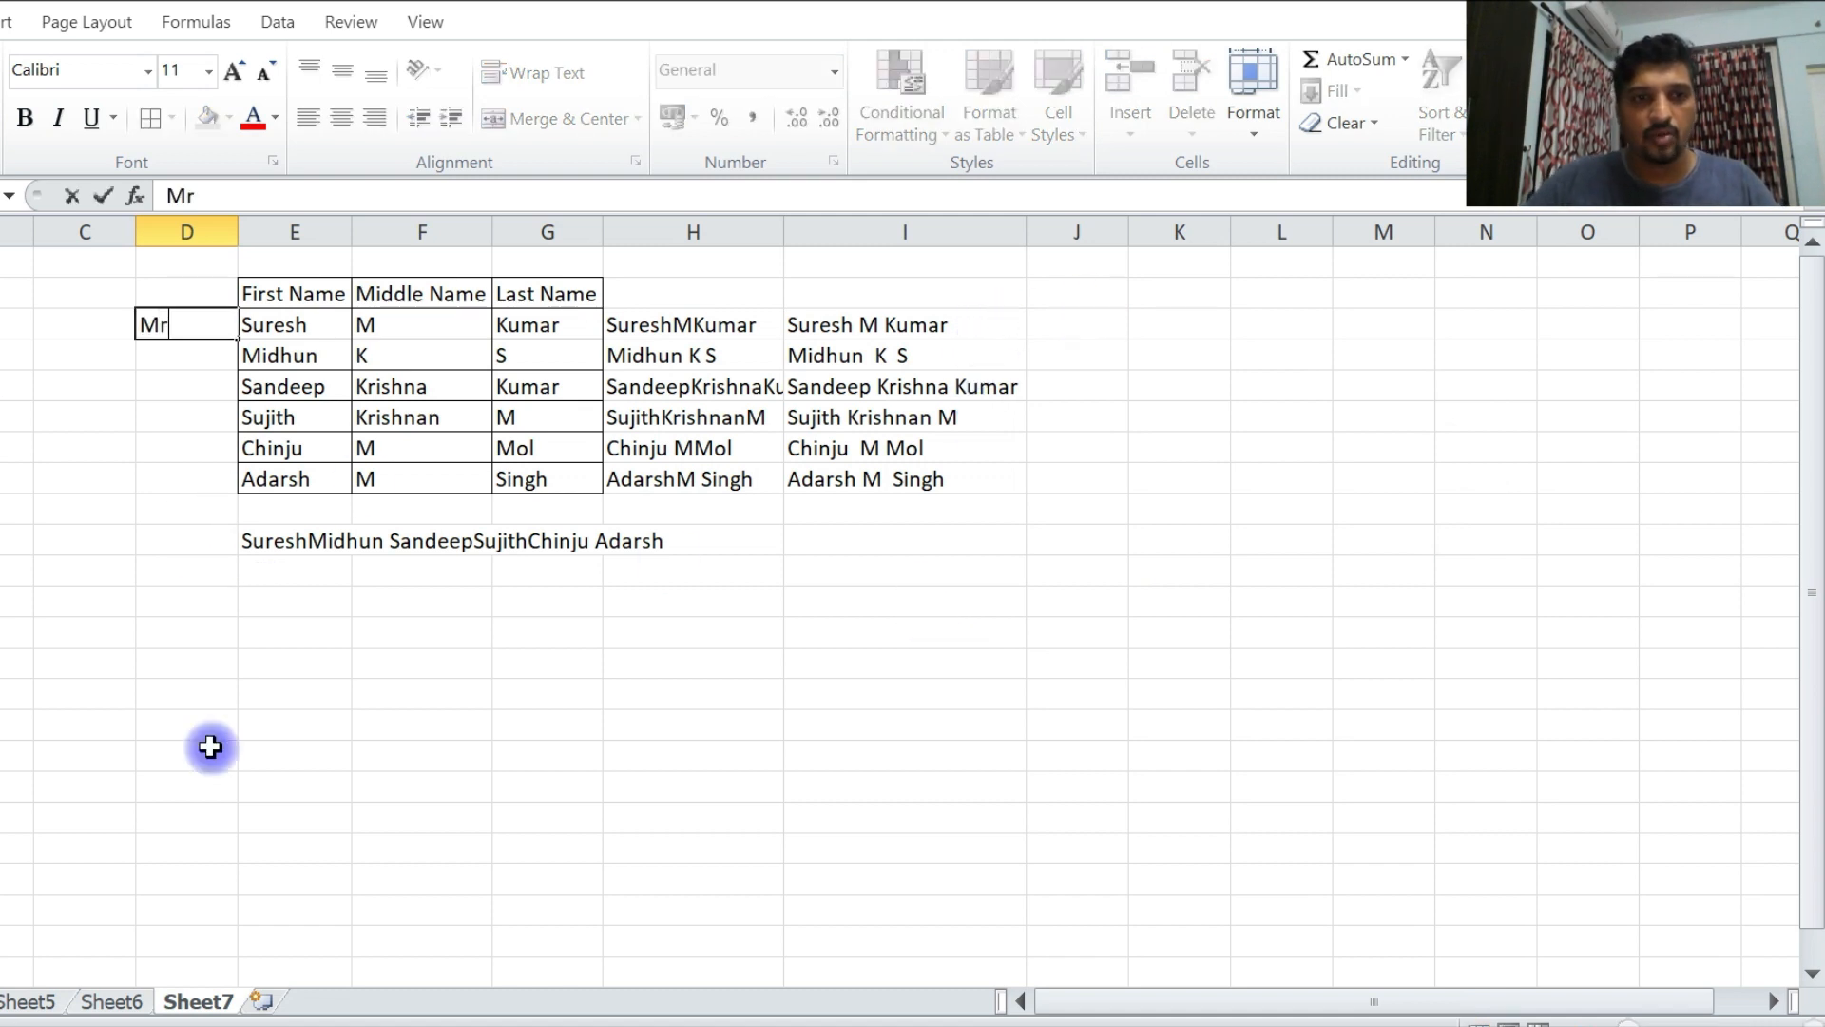
{"action": "key", "text": "Return"}
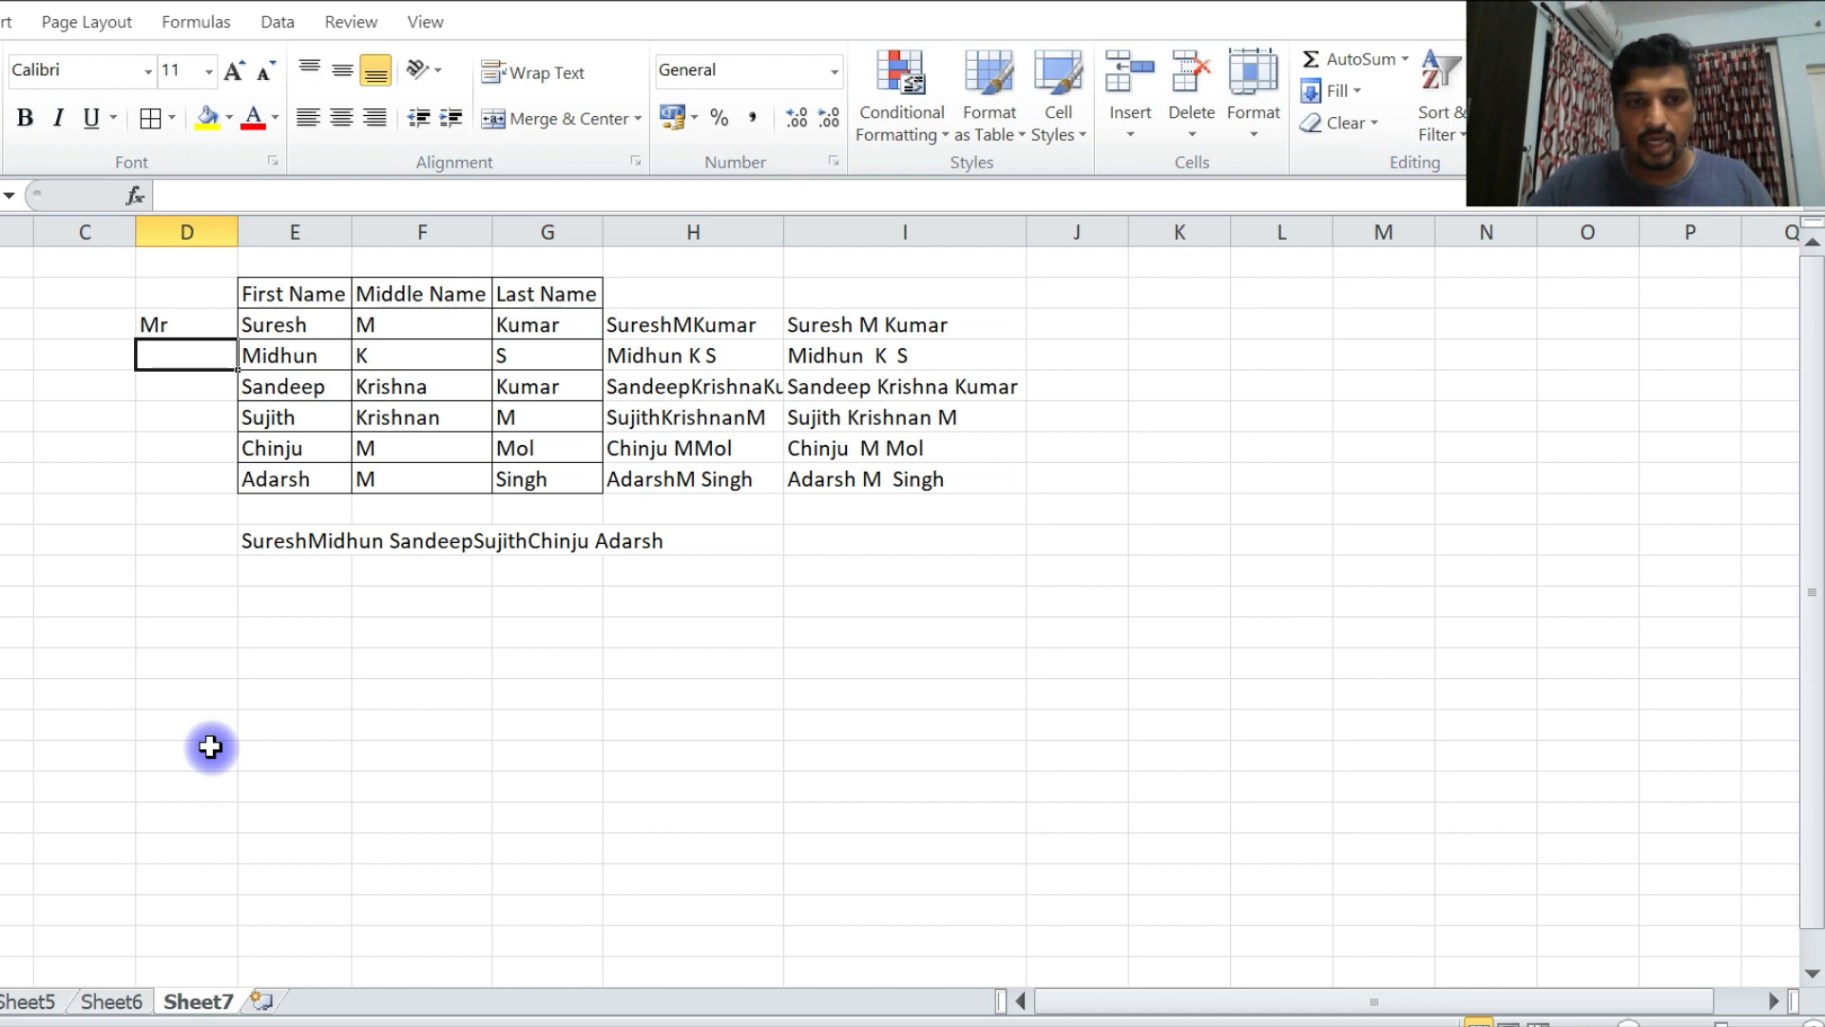
{"action": "type", "text": "M"}
{"action": "key", "text": "Return"}
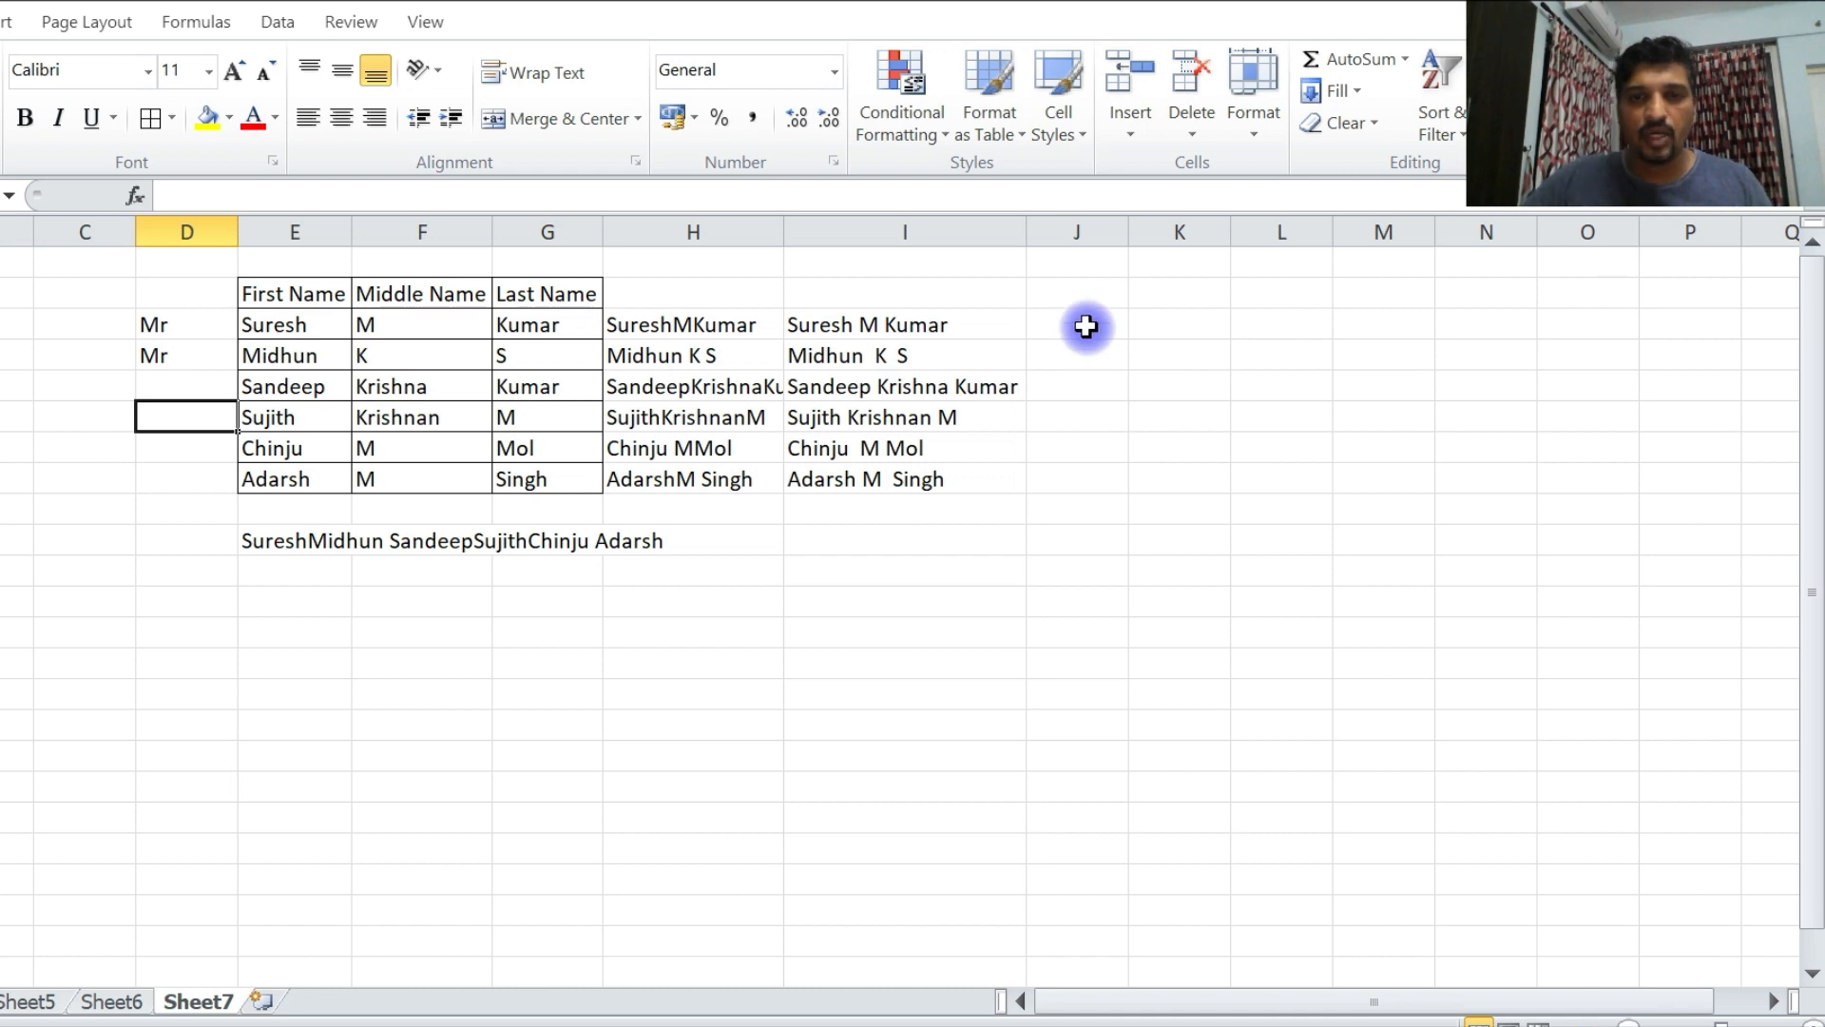
Copy the spaced CONCATENATE formula from I3 into J3 and autofit column J to its contents
{"action": "left_click", "coordinate": [1031, 322]}
{"action": "left_click", "coordinate": [998, 323]}
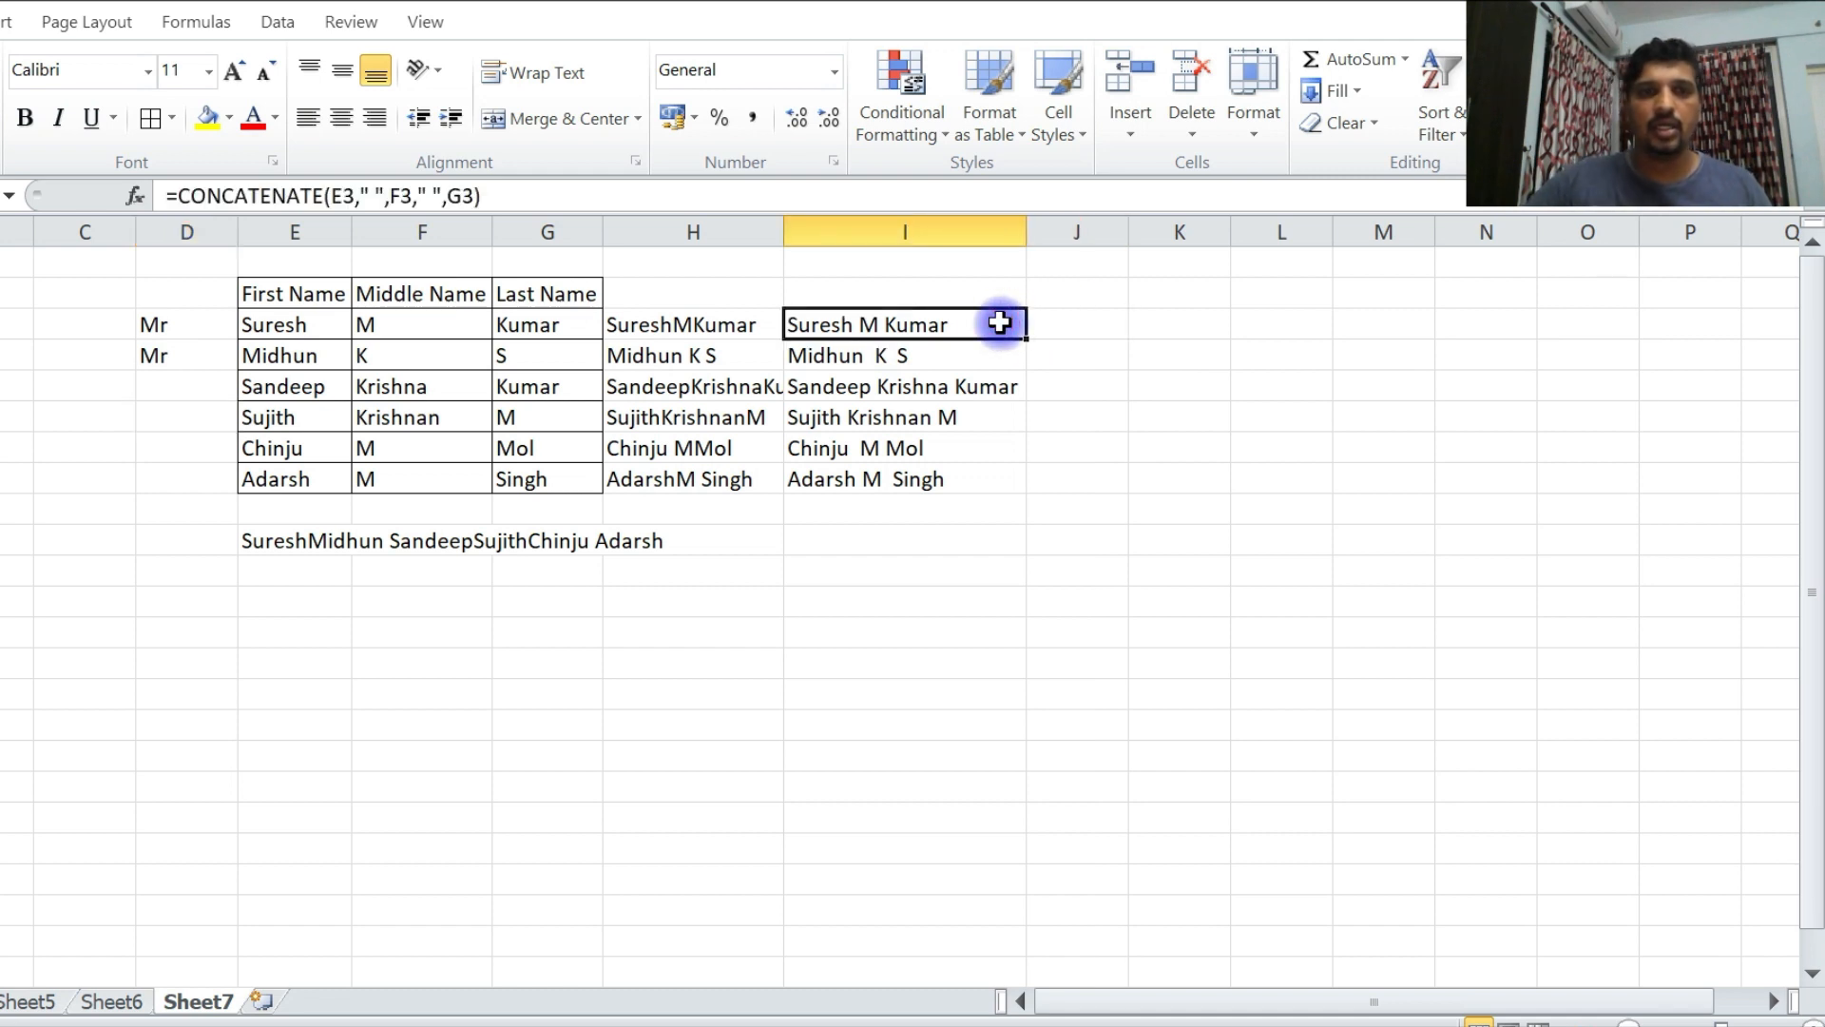
{"action": "key", "text": "ctrl+c"}
{"action": "left_click", "coordinate": [1096, 317]}
{"action": "key", "text": "ctrl+v"}
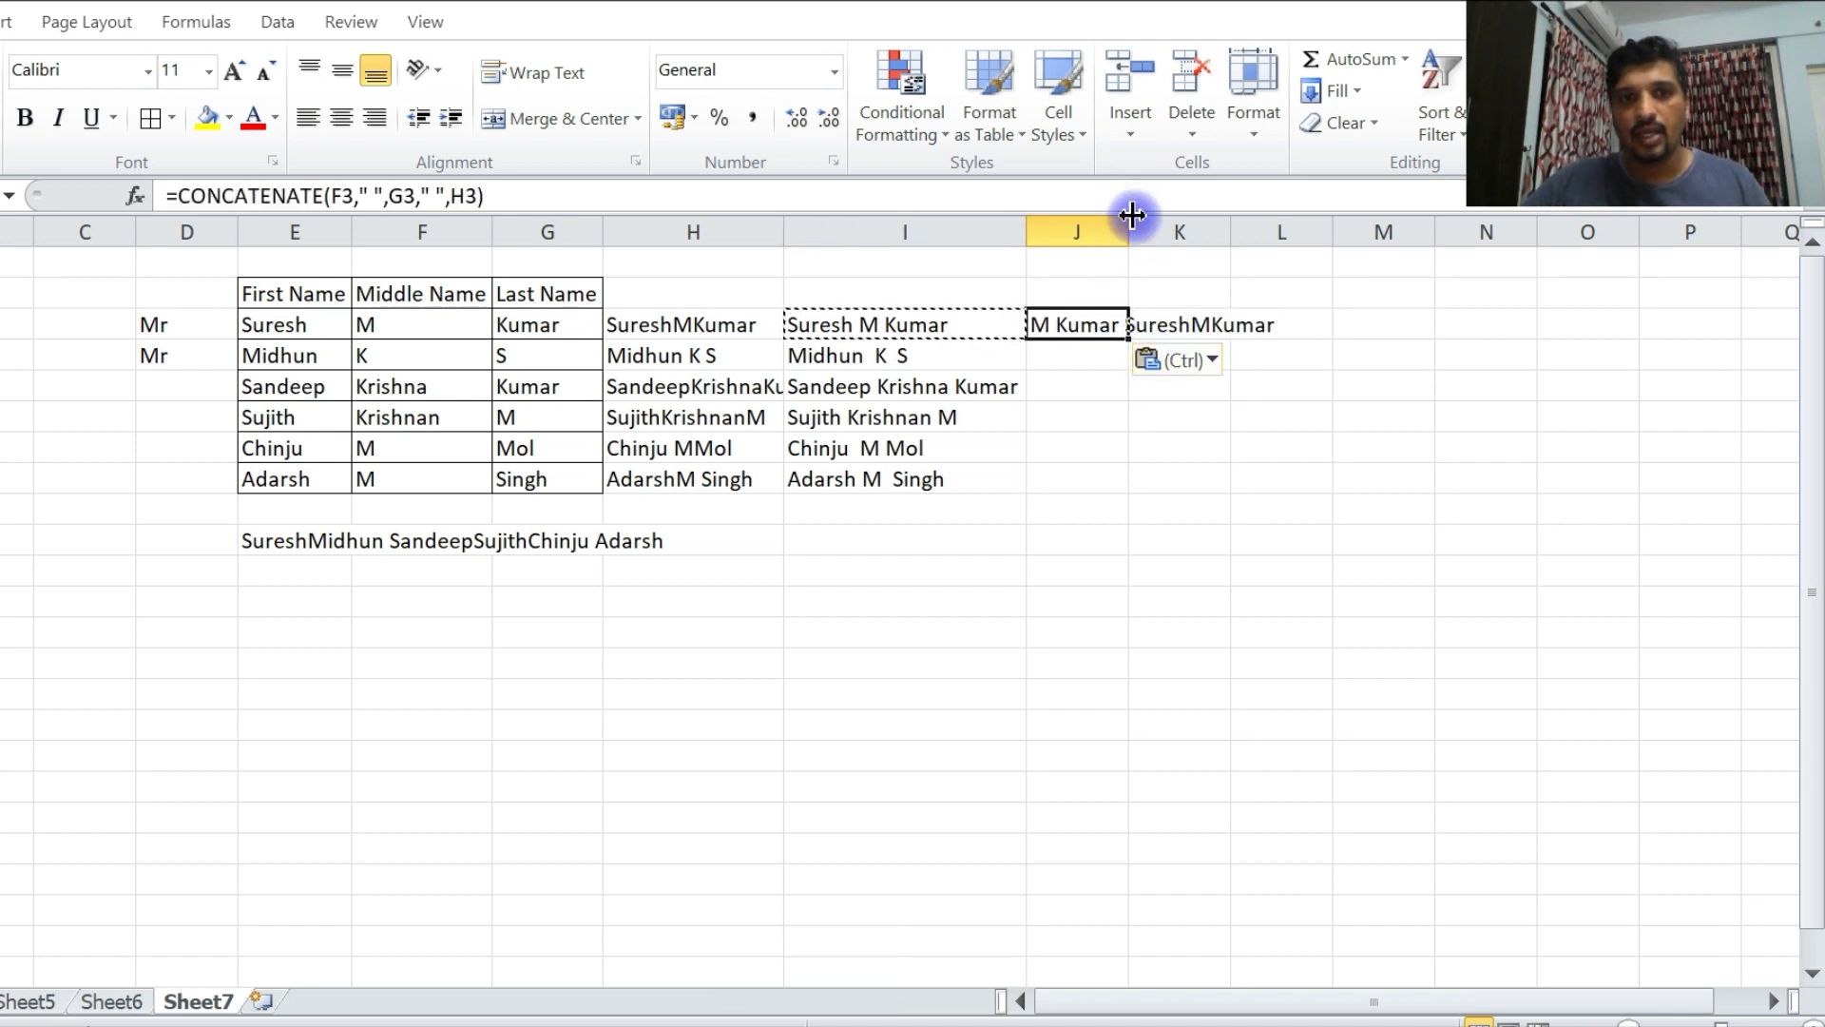
{"action": "double_click", "coordinate": [1133, 217]}
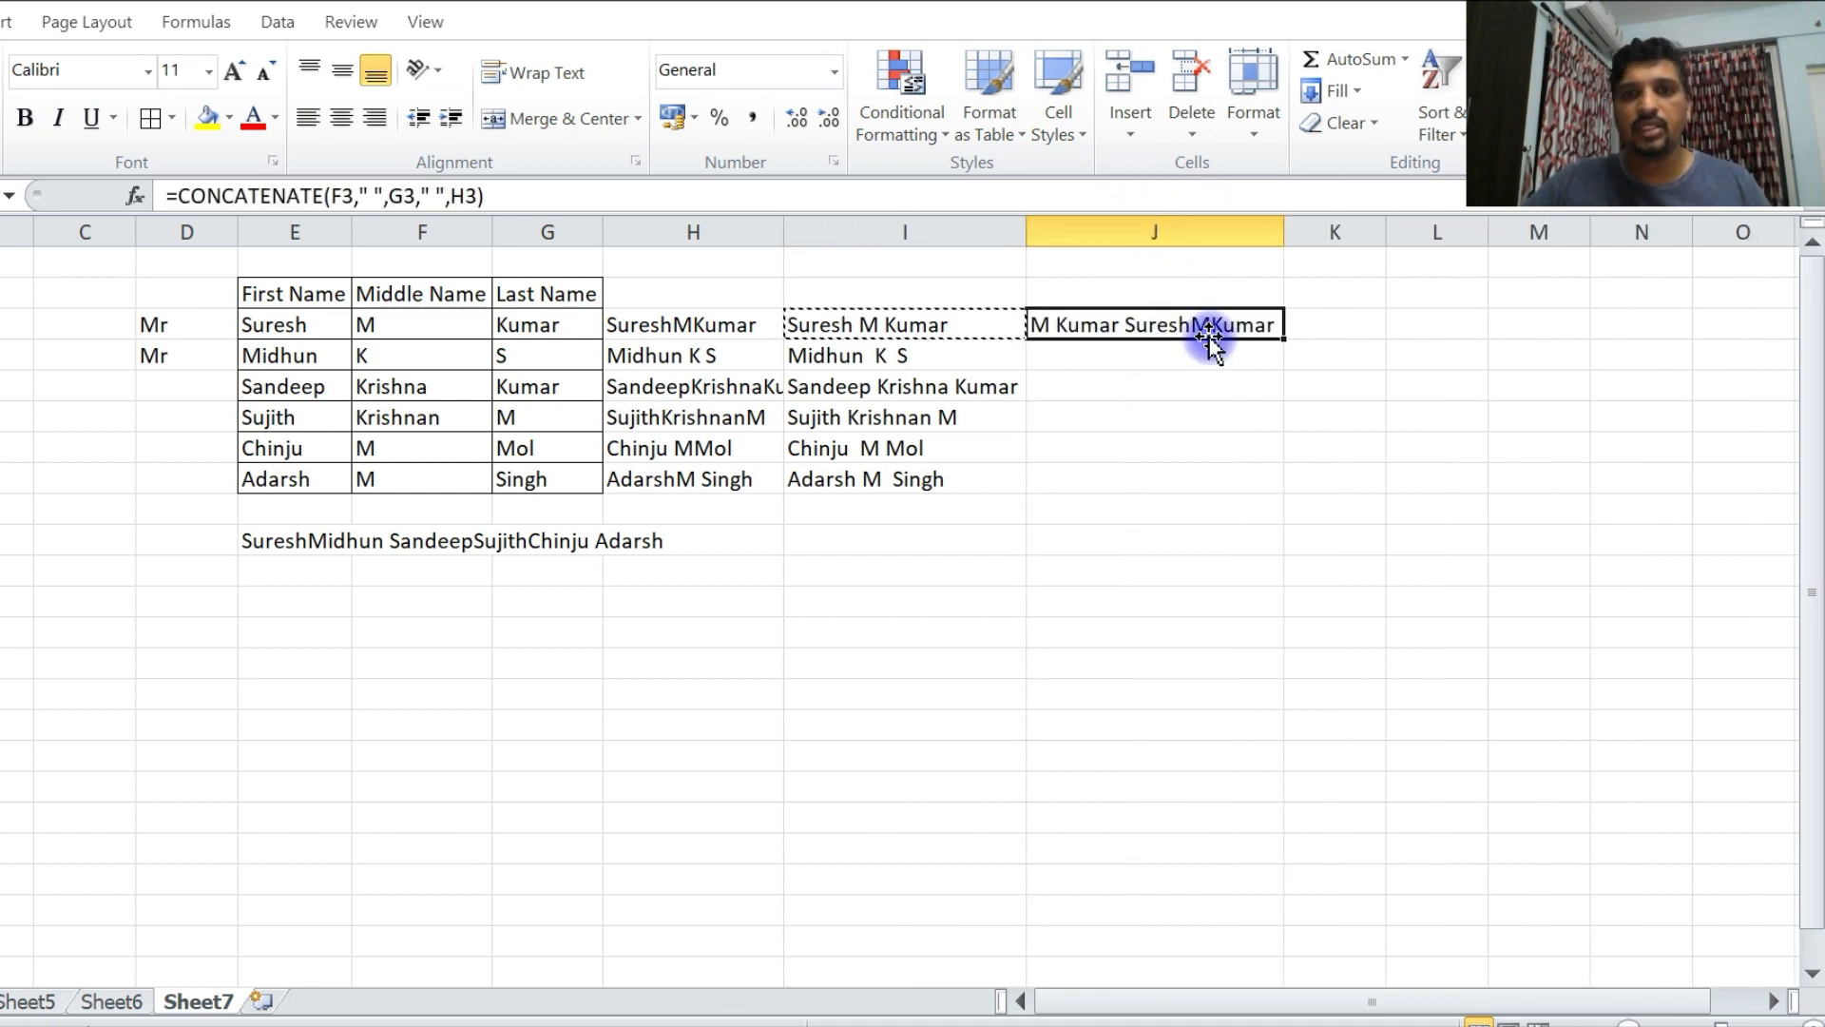
Compare the cell references in the I3 and J3 formulas and clear J3
{"action": "left_click", "coordinate": [920, 329]}
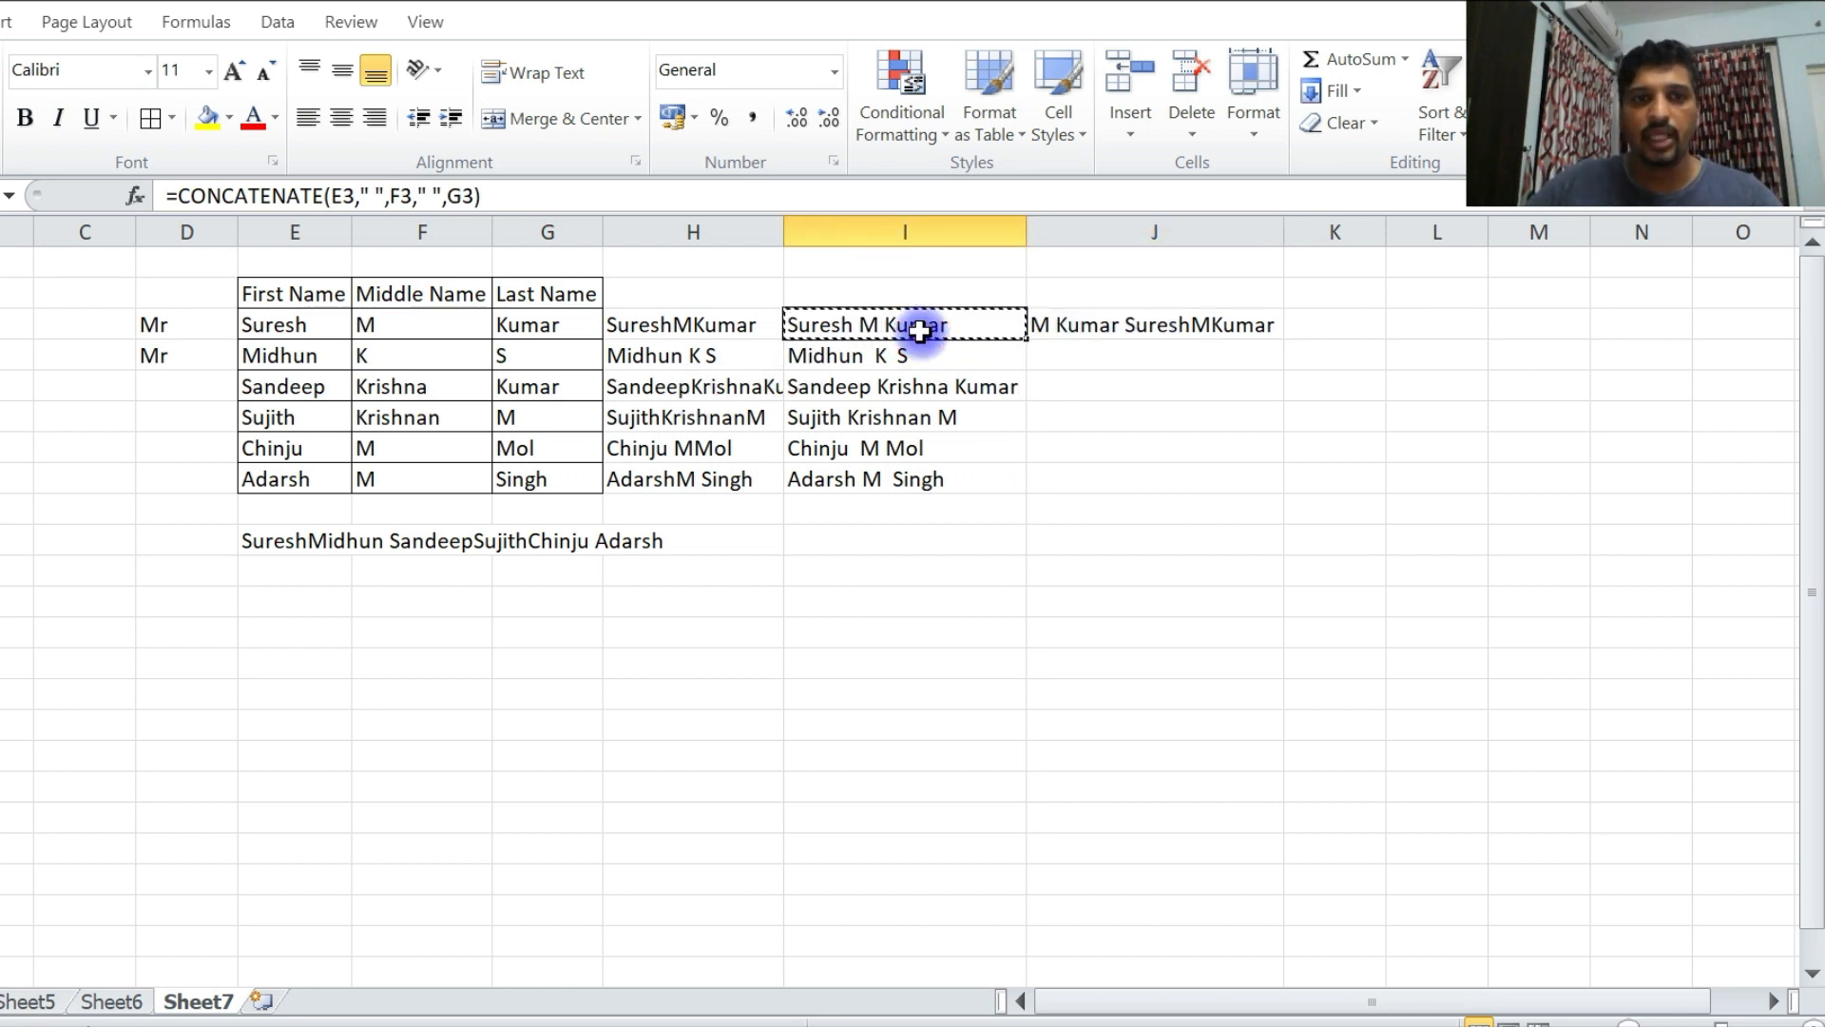
{"action": "left_click", "coordinate": [1157, 321]}
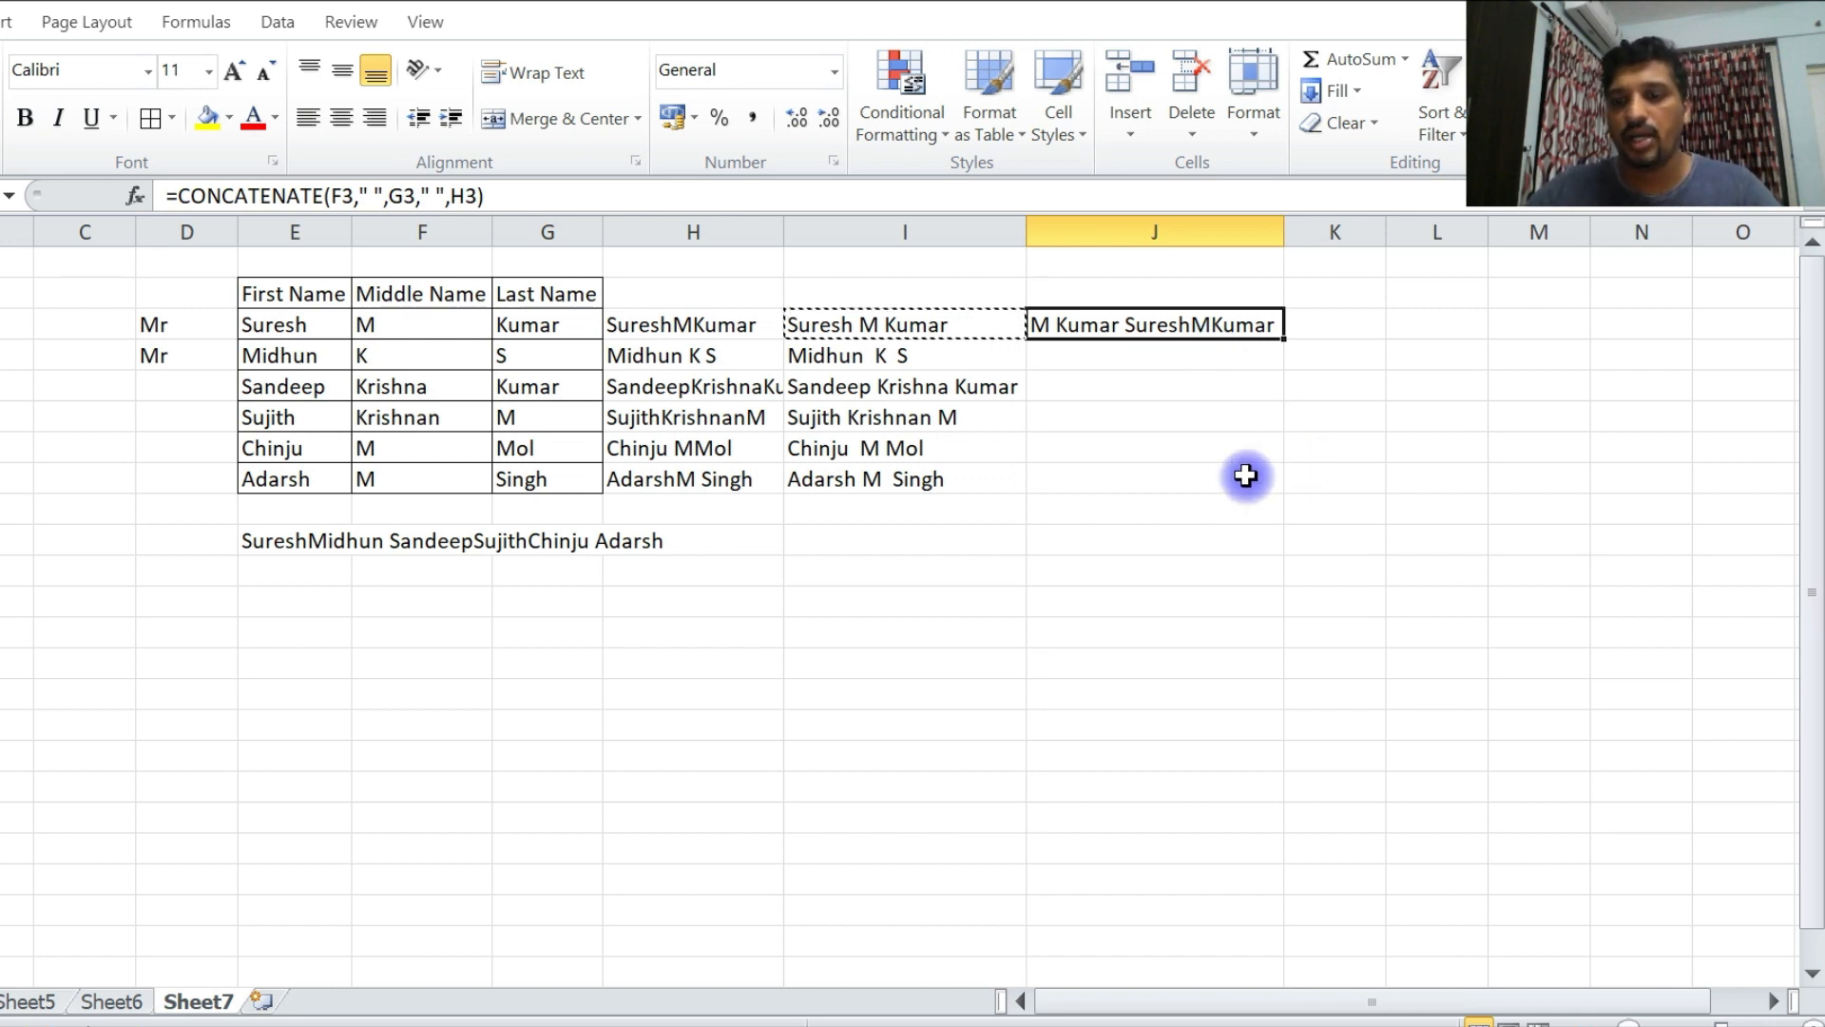
{"action": "key", "text": "Delete"}
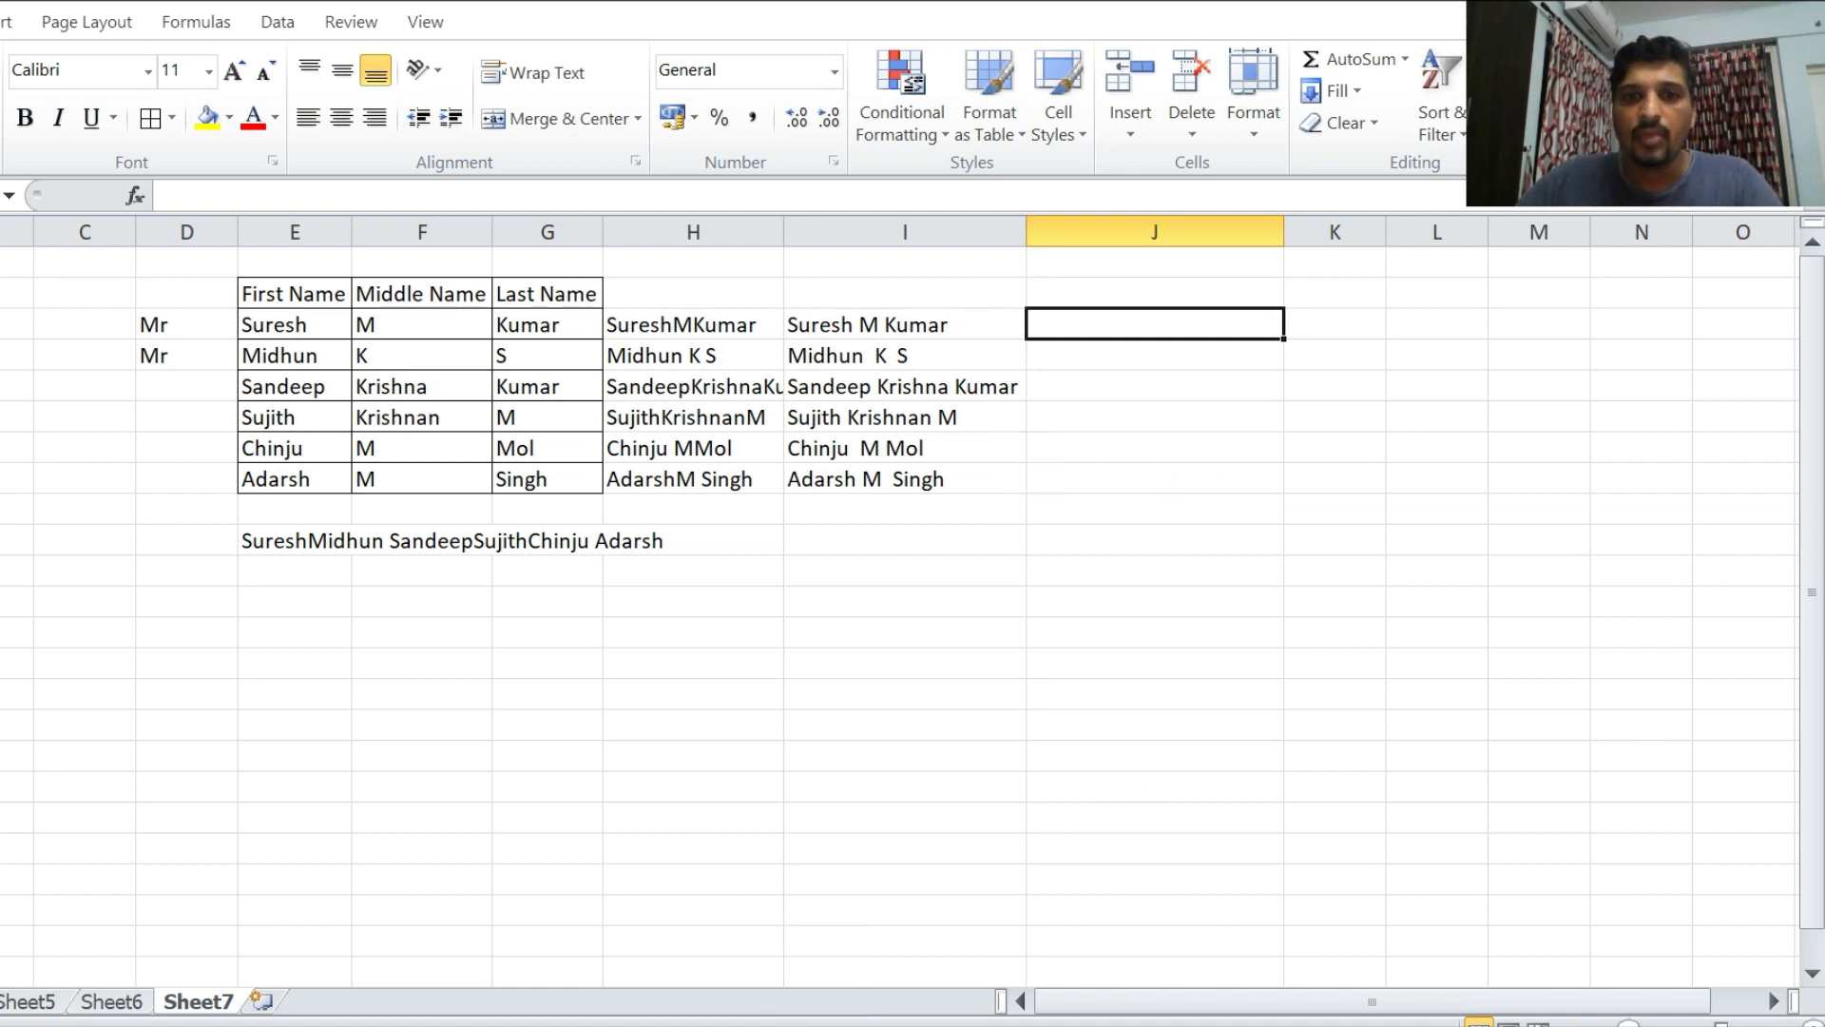
Change the I3 formula to =CONCATENATE(D3,".",E3," ",F3," ",G3) and fill it down to I8
{"action": "left_click", "coordinate": [920, 339]}
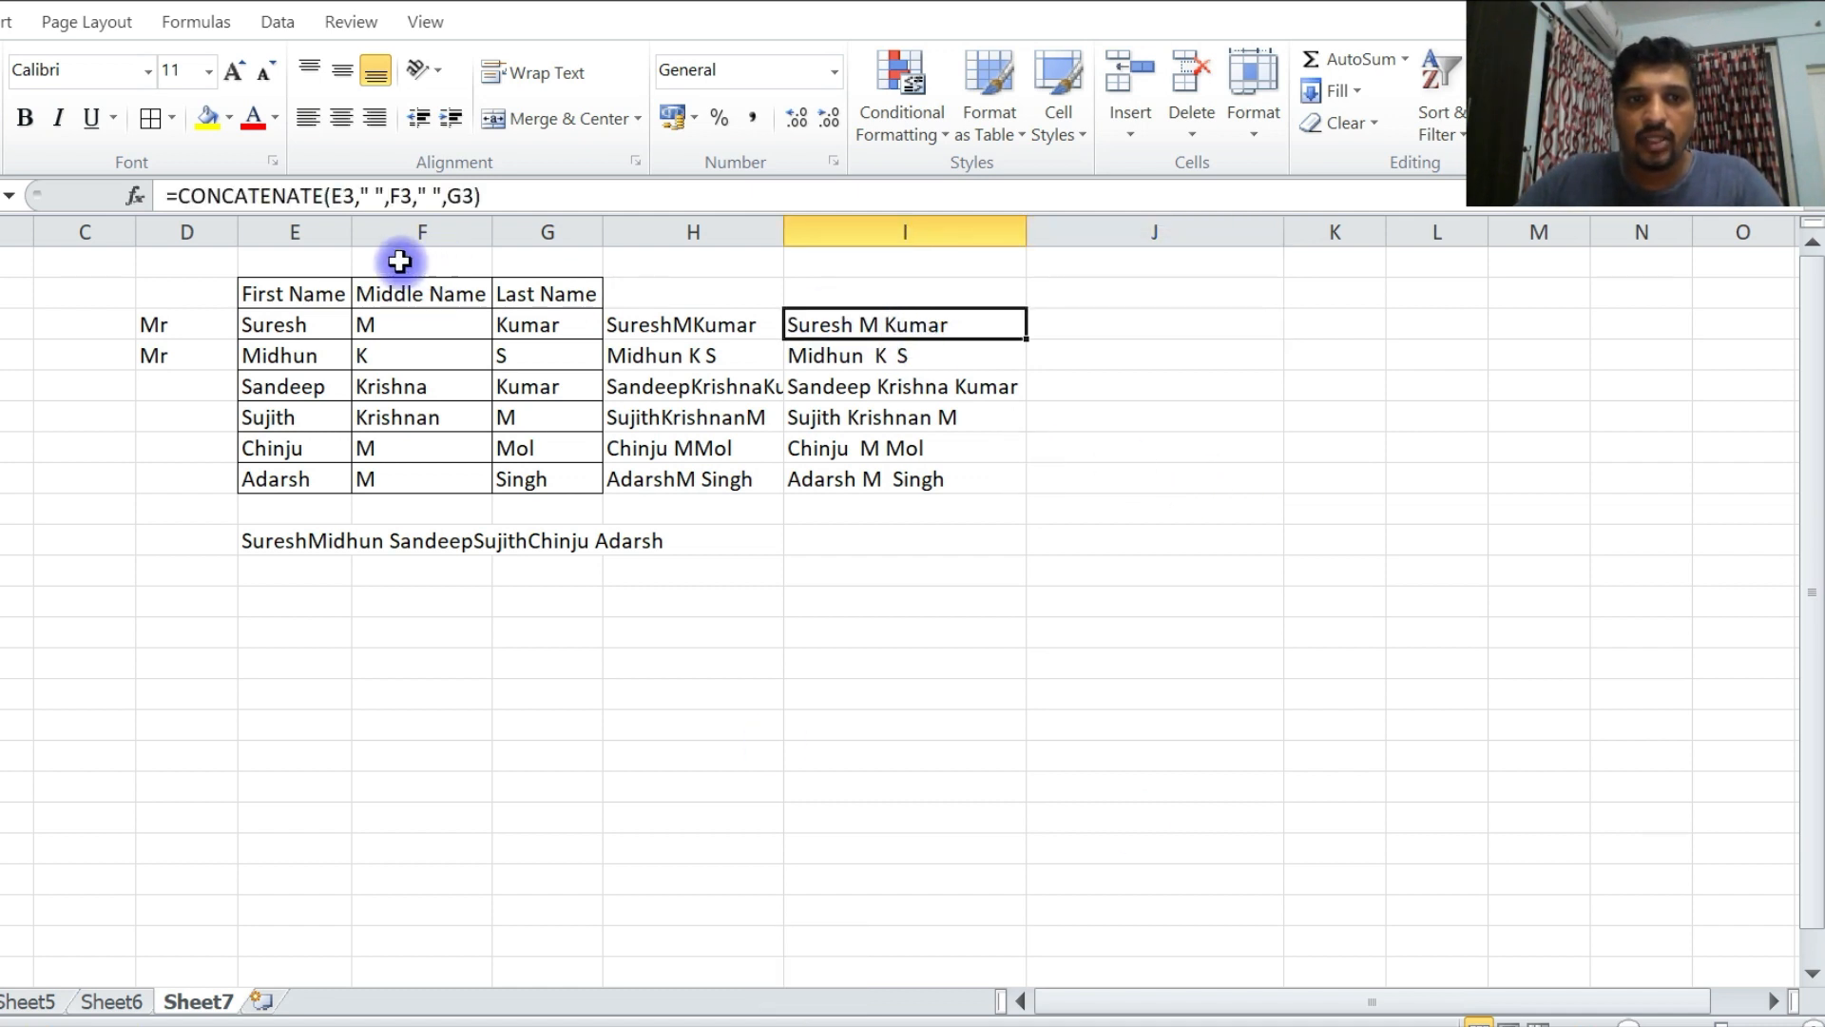
{"action": "left_click", "coordinate": [335, 195]}
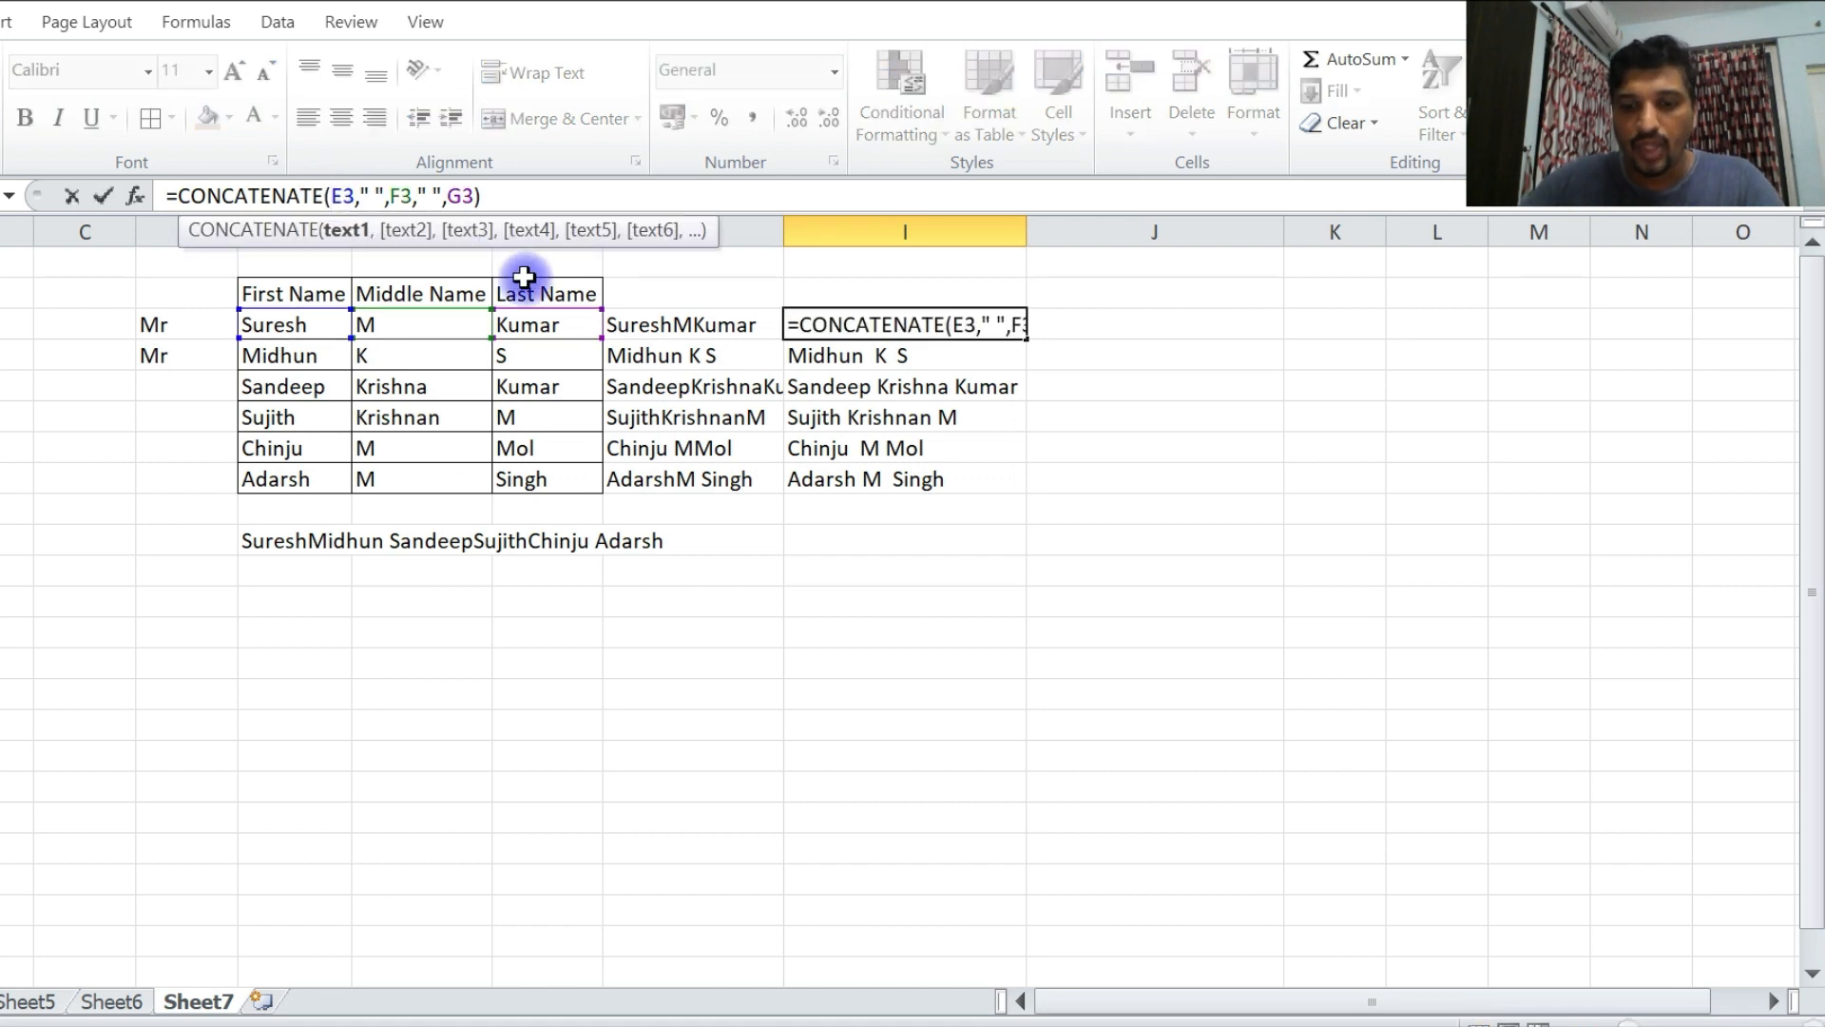
{"action": "left_click", "coordinate": [175, 331]}
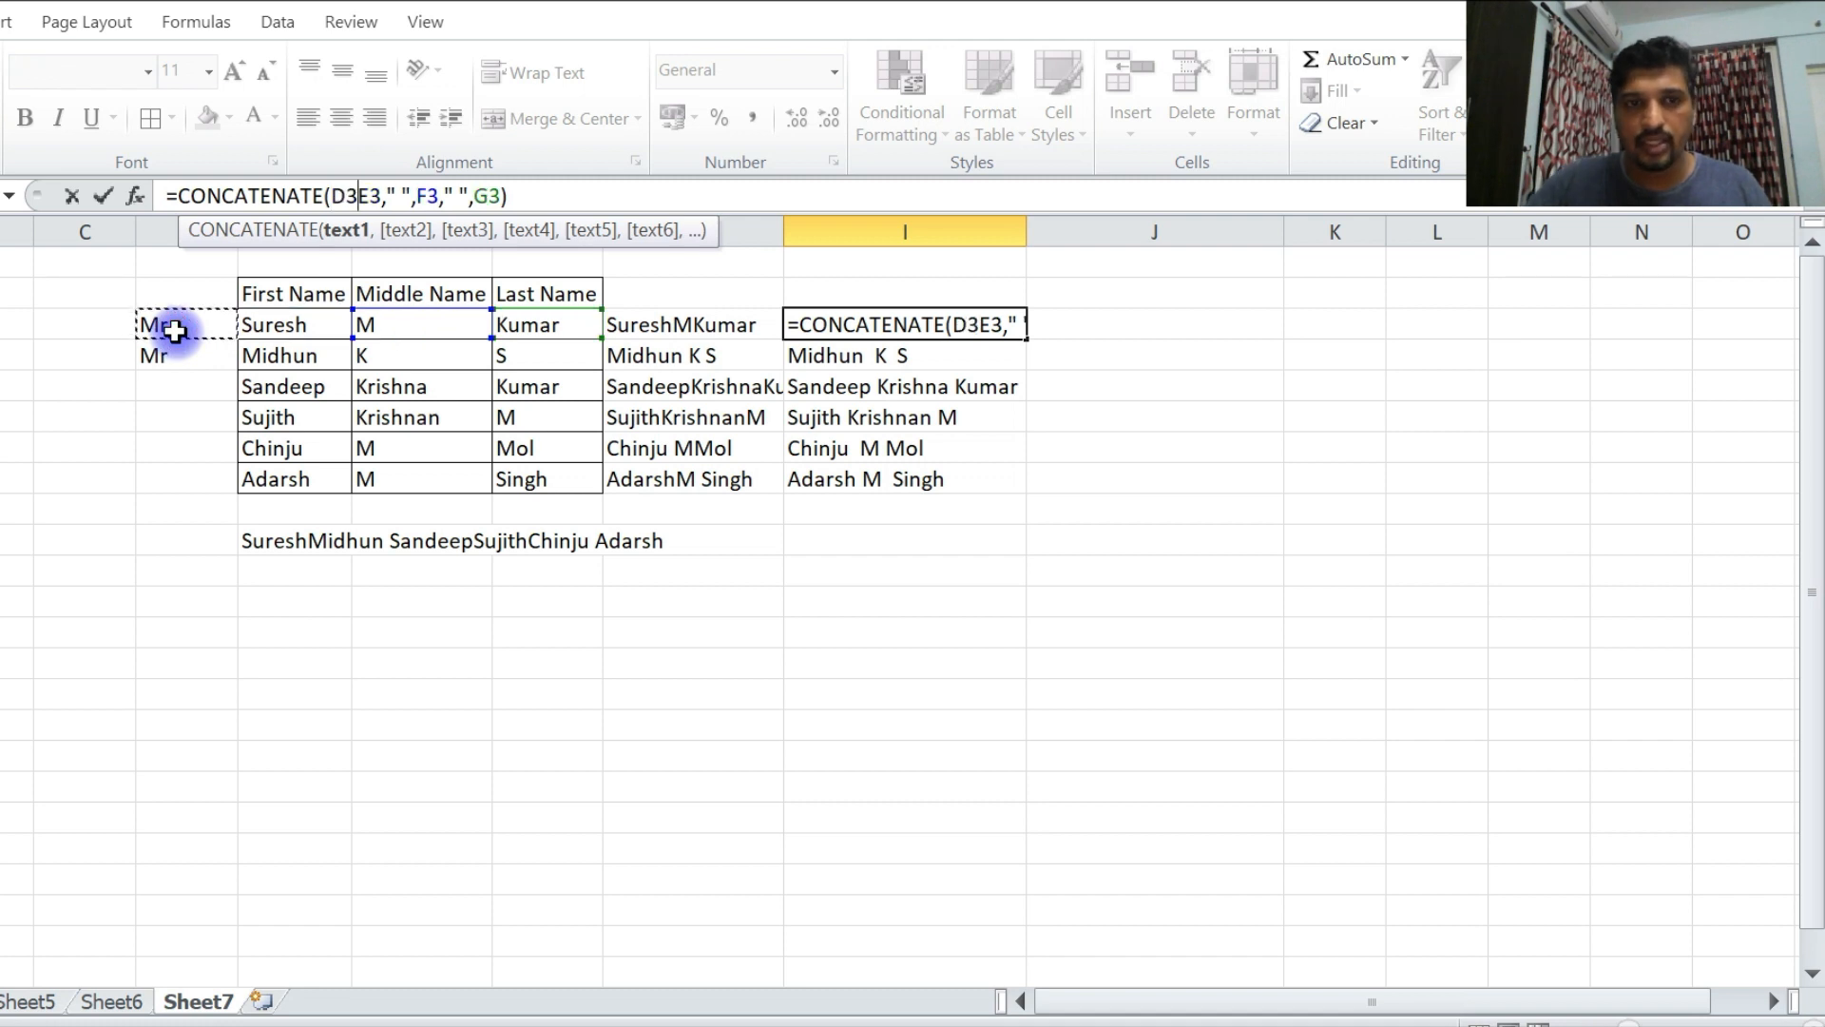
{"action": "type", "text": ","}
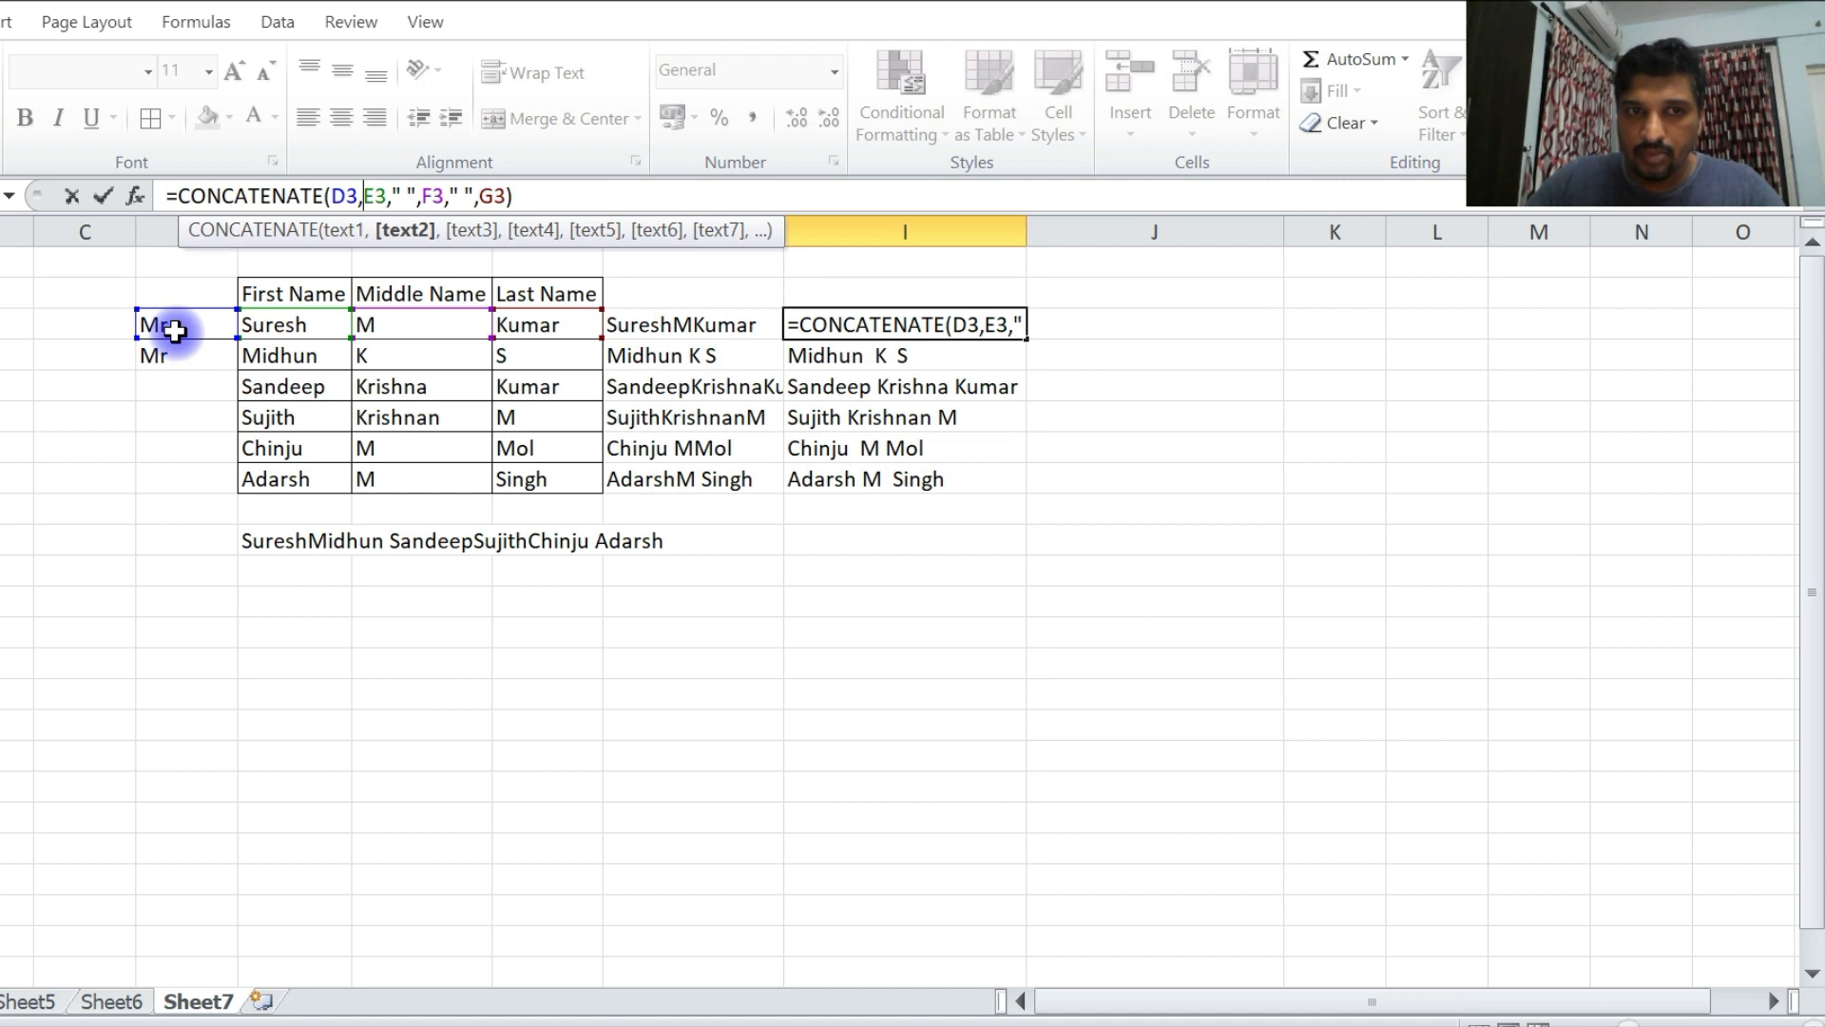
{"action": "type", "text": "\""}
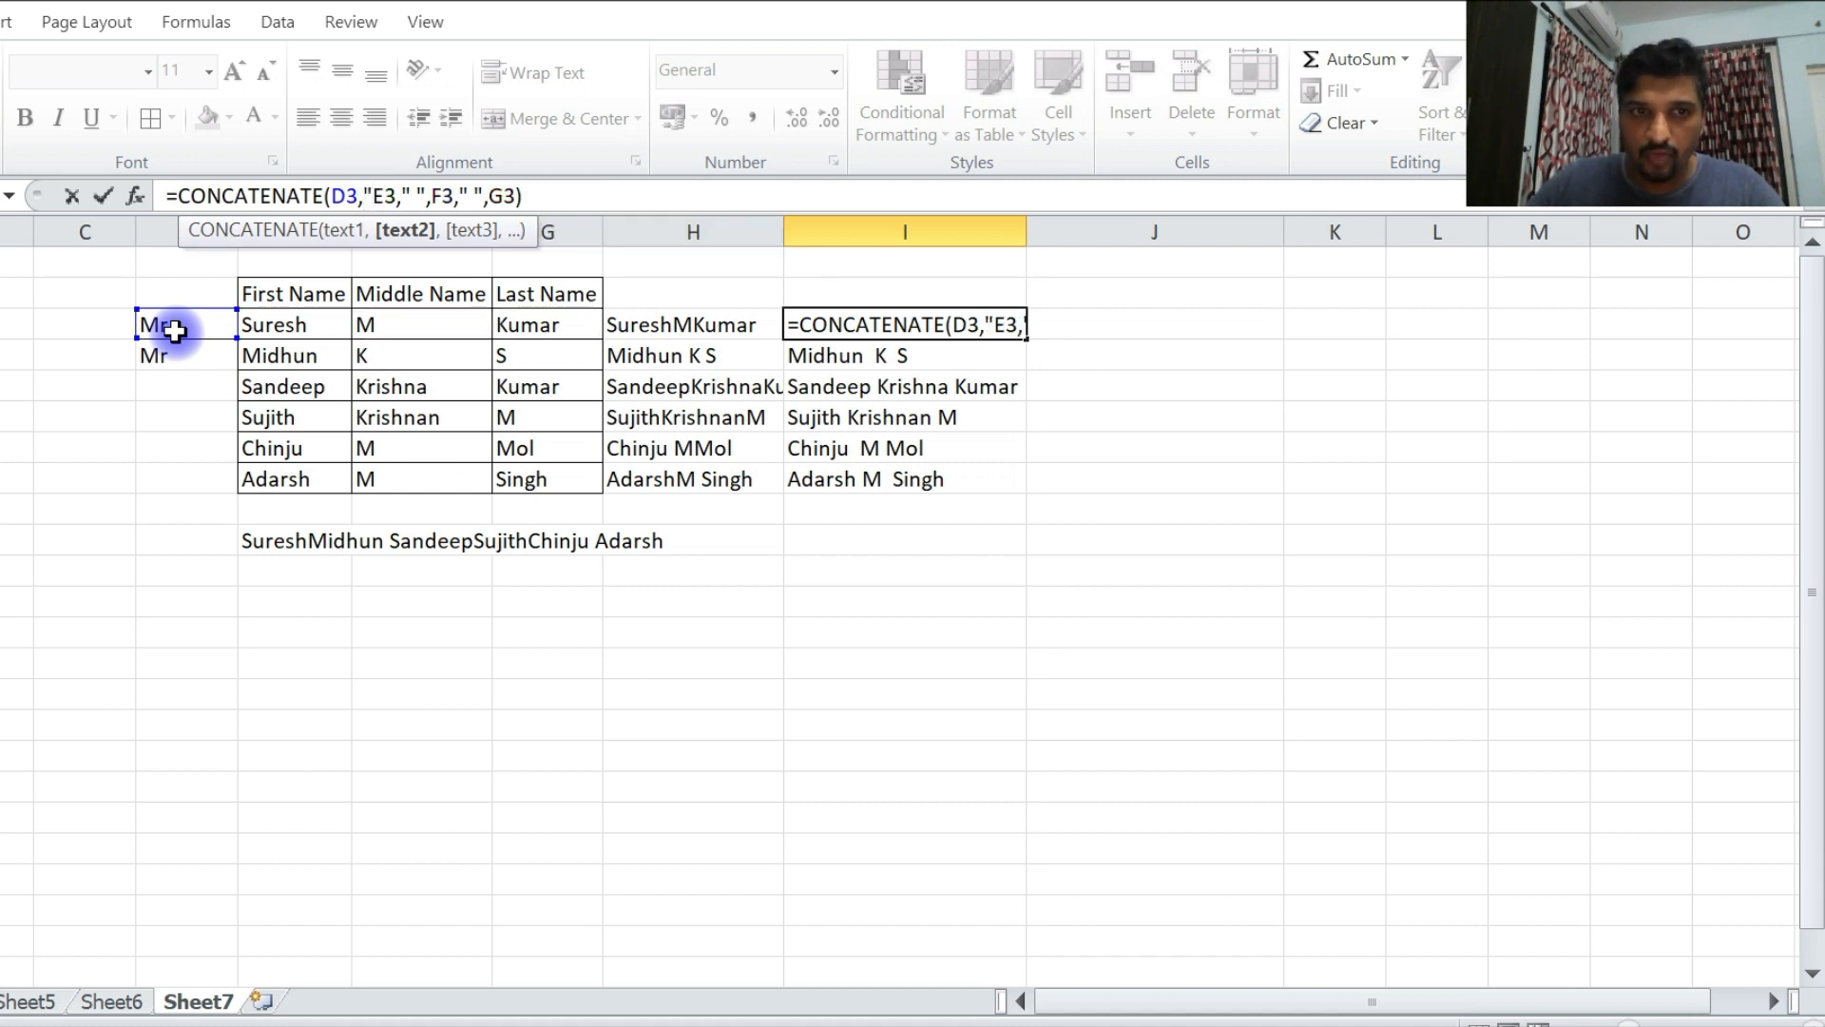
{"action": "type", "text": "."}
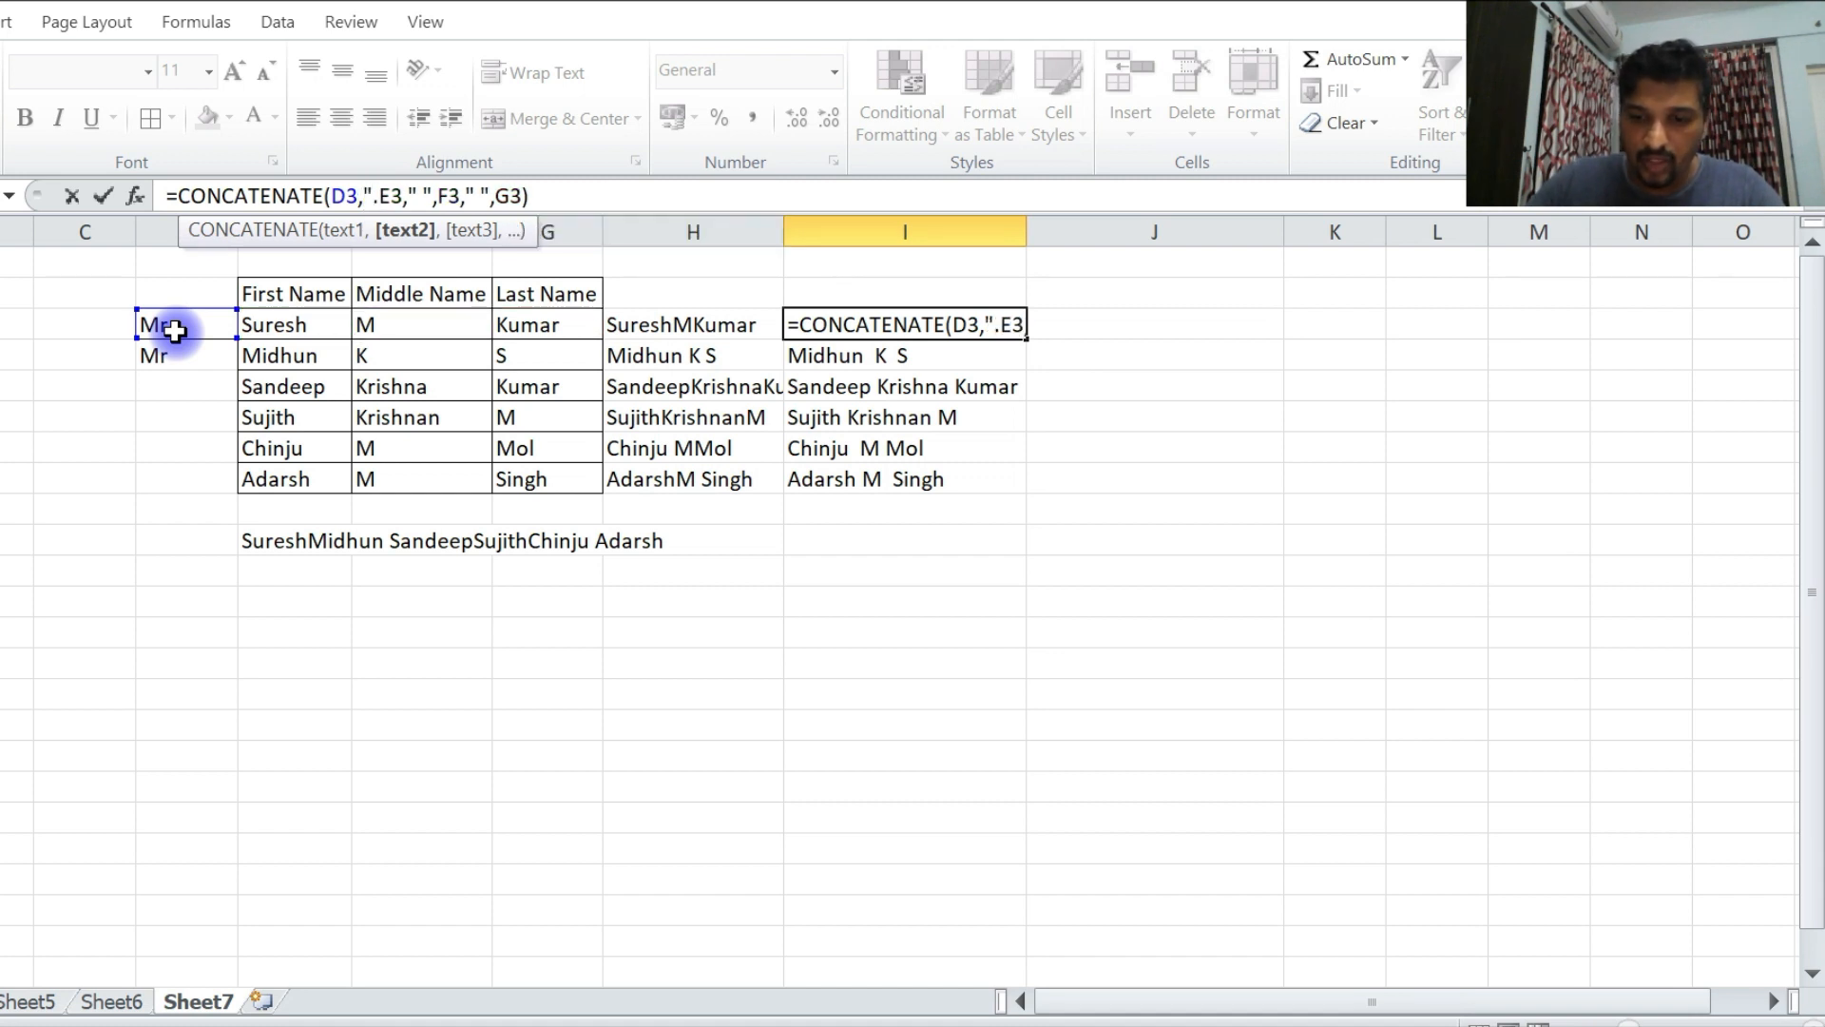
{"action": "type", "text": "\","}
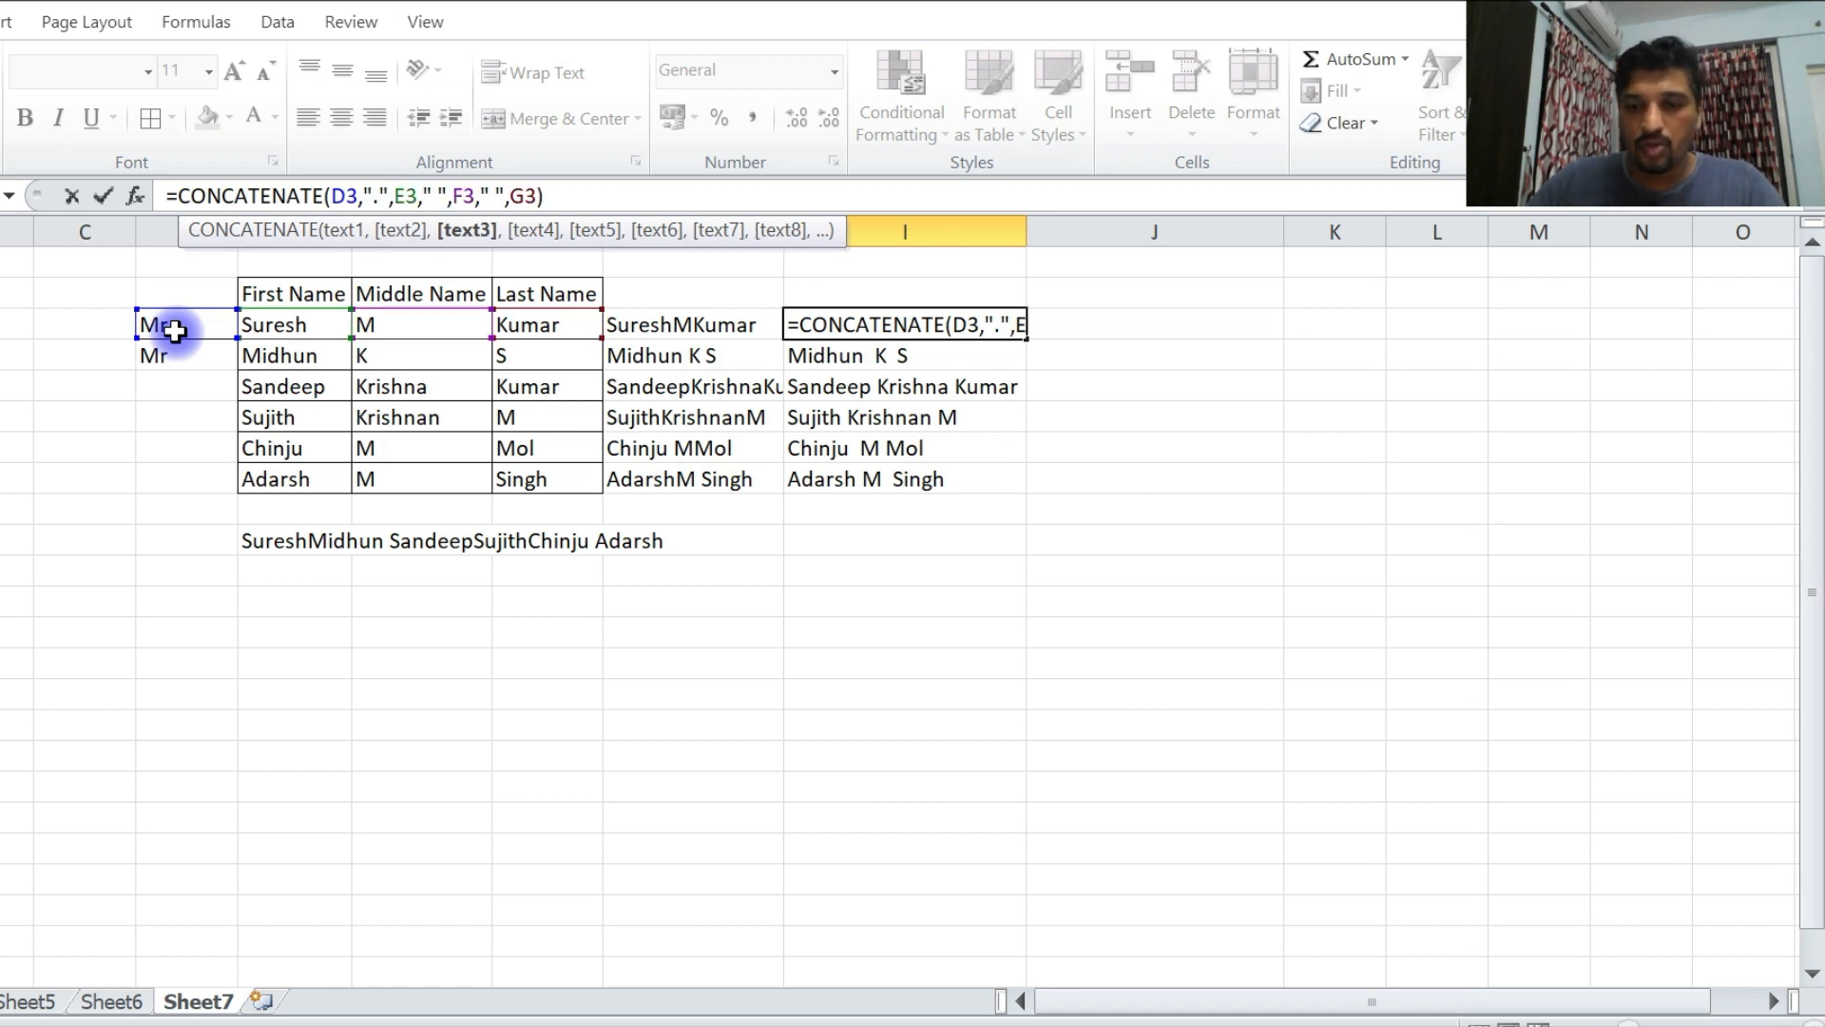
{"action": "key", "text": "Return"}
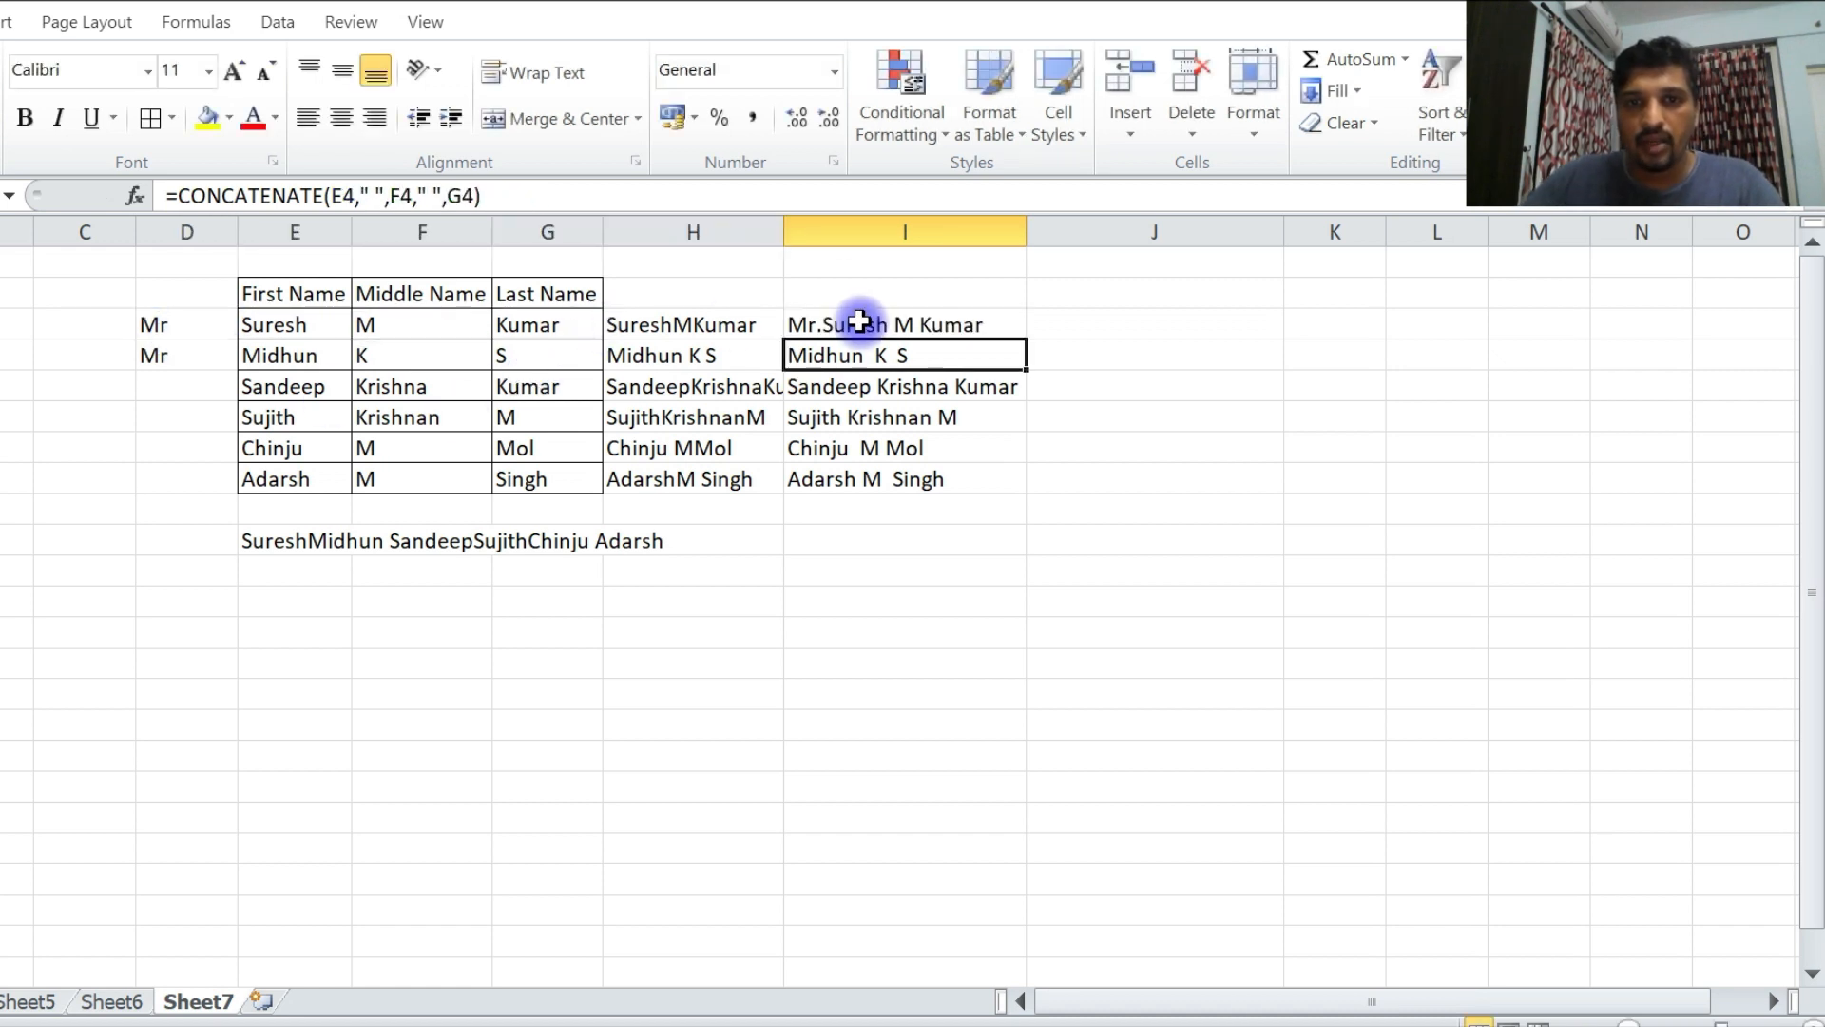
{"action": "left_click", "coordinate": [903, 328]}
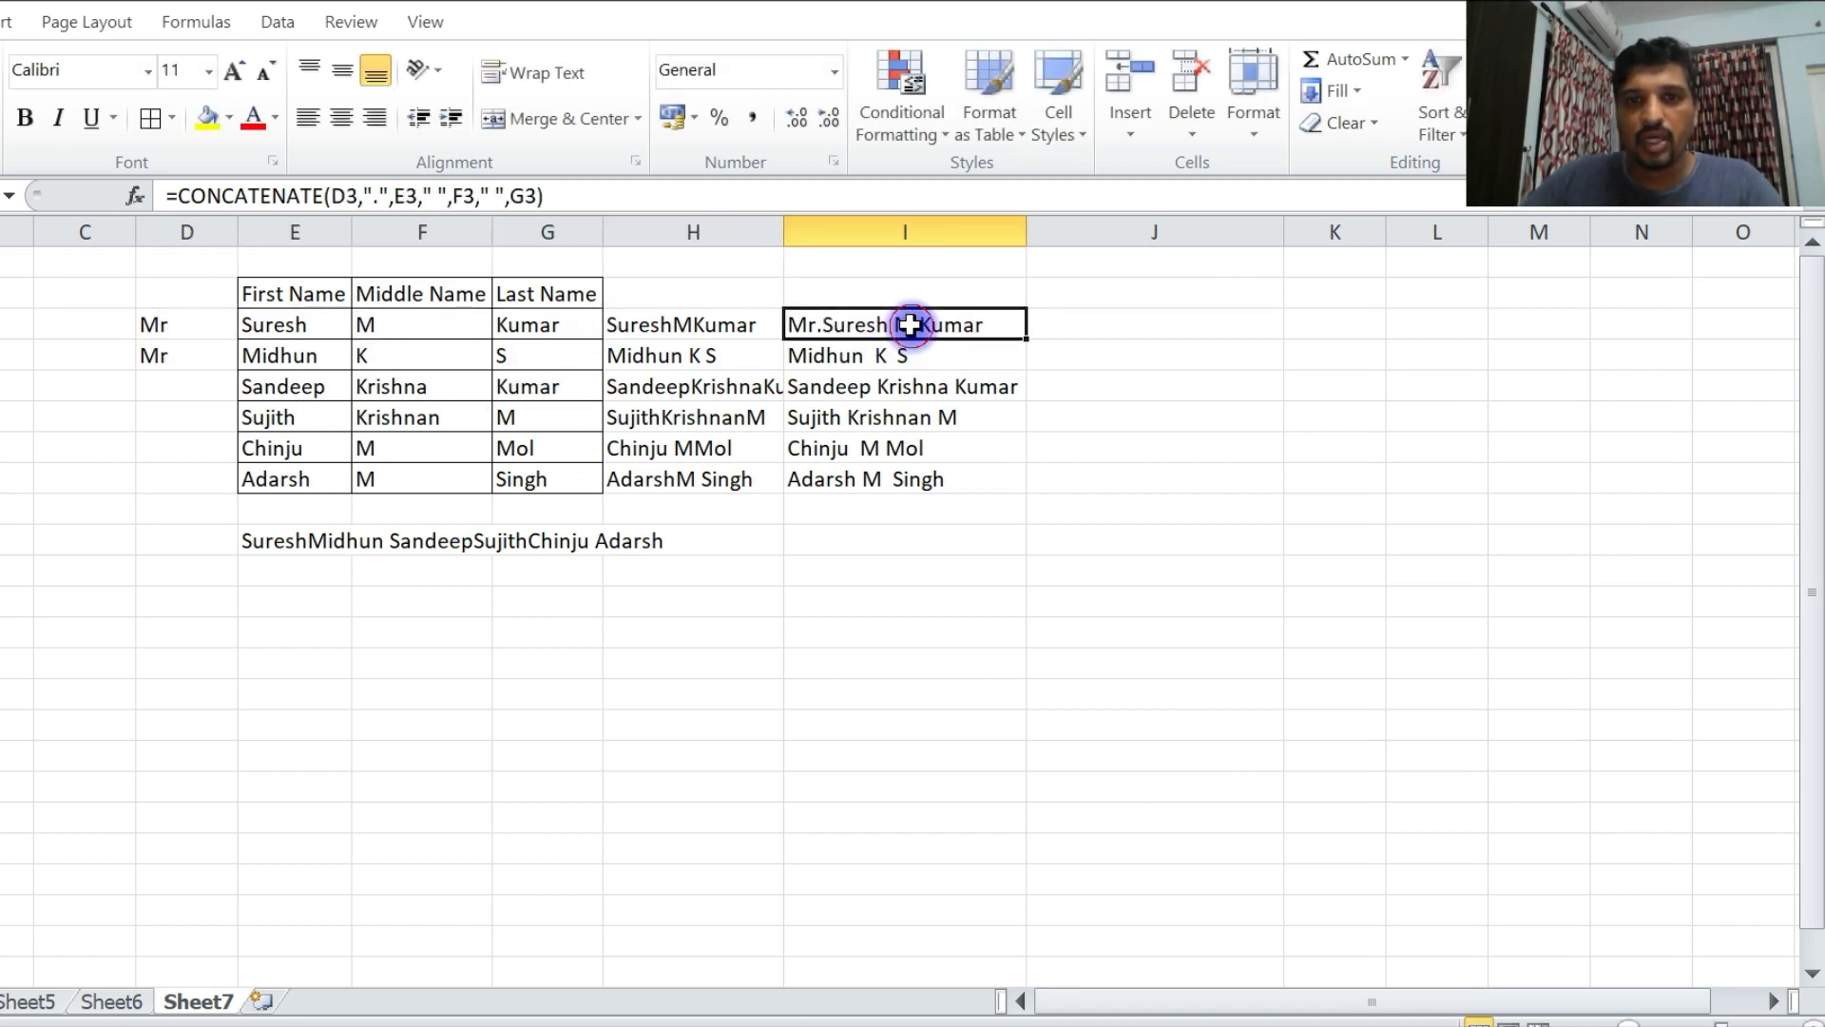
{"action": "double_click", "coordinate": [1025, 338]}
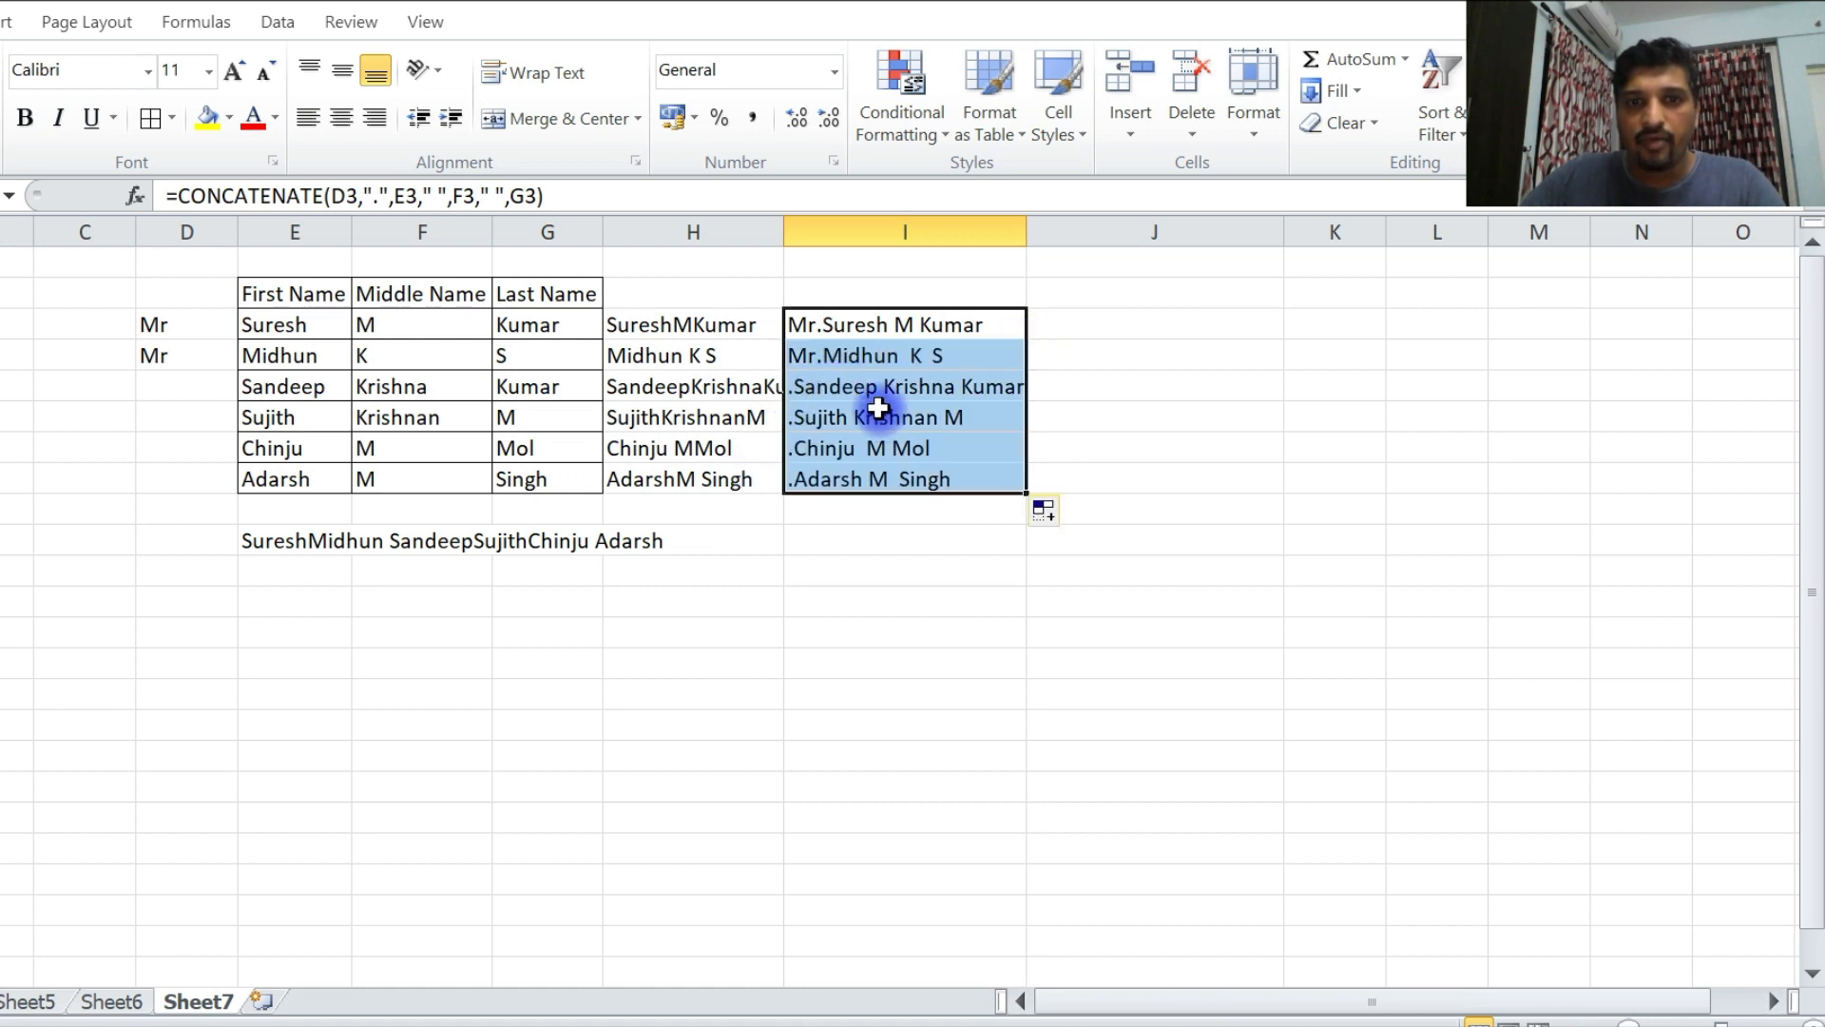
Replace the D5 reference in the I5 formula with the unquoted text Mr
{"action": "left_click", "coordinate": [812, 385]}
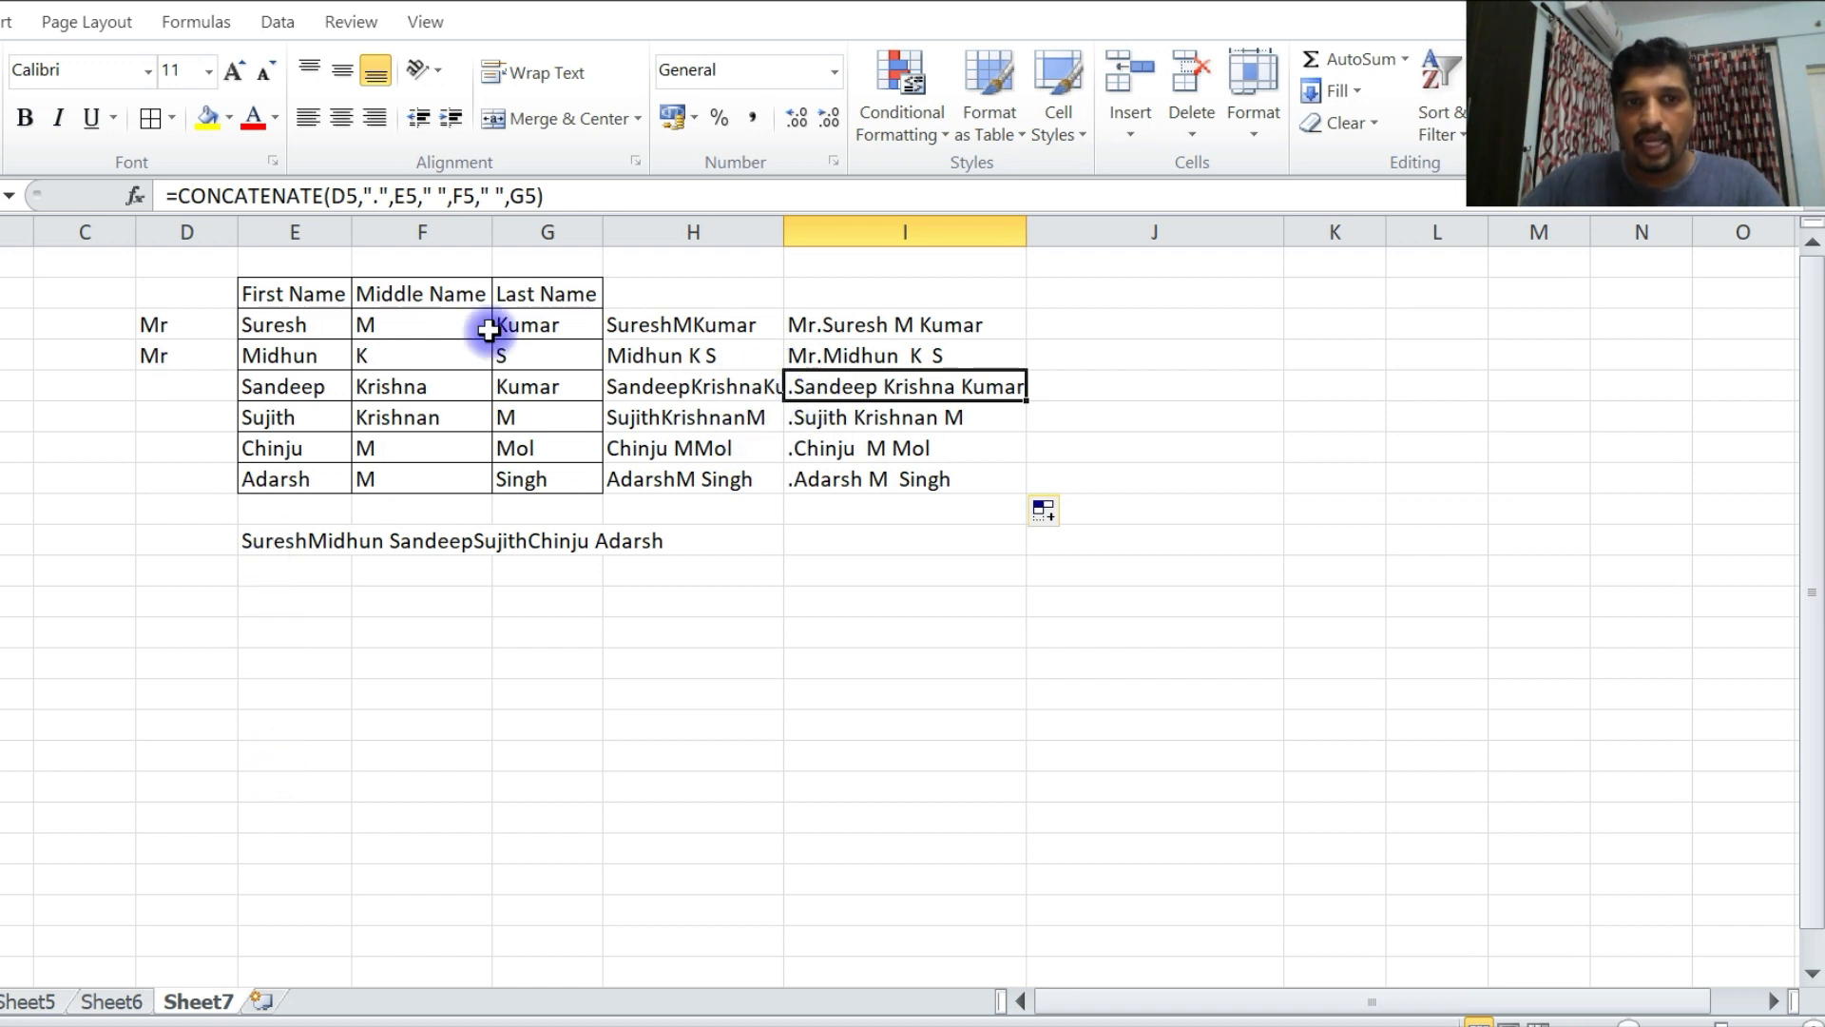
{"action": "left_click", "coordinate": [359, 197]}
{"action": "key", "text": "BackSpace"}
{"action": "key", "text": "BackSpace"}
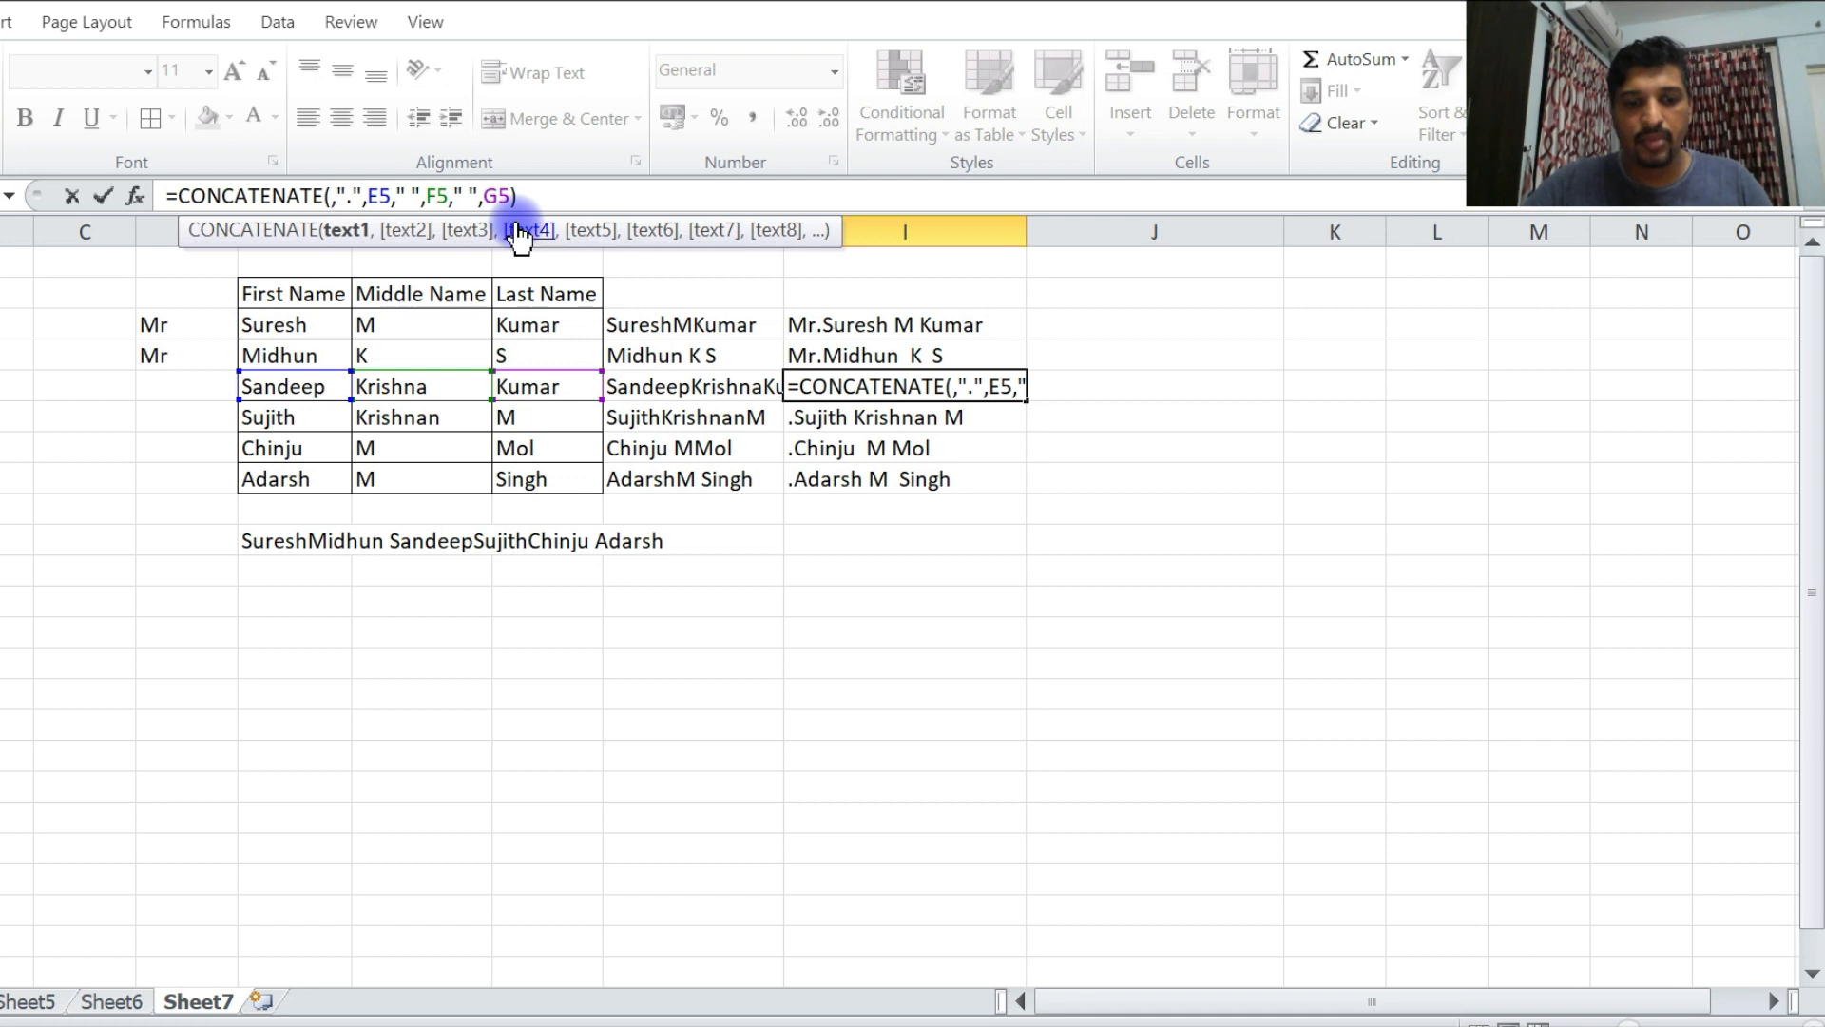
{"action": "type", "text": "Mr"}
{"action": "key", "text": "Return"}
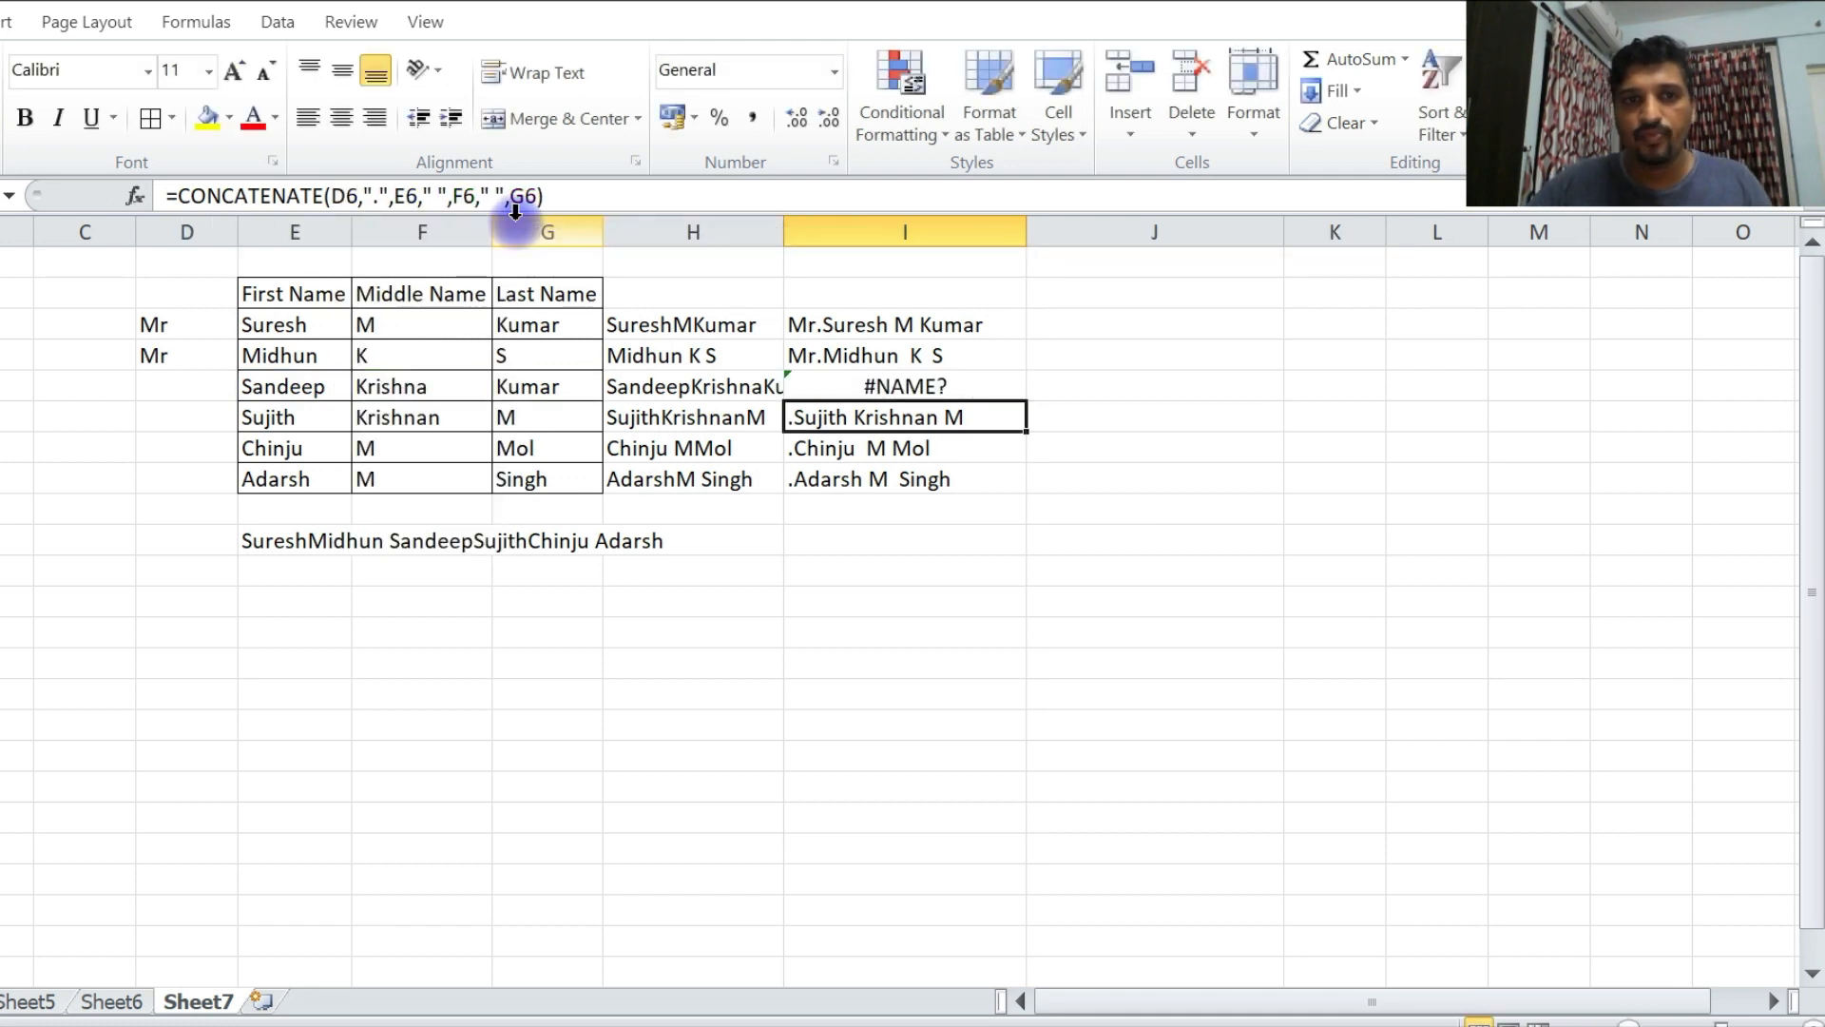
Enclose Mr in quotation marks in the I5 CONCATENATE formula and autofit column I to its contents
{"action": "left_click", "coordinate": [876, 387]}
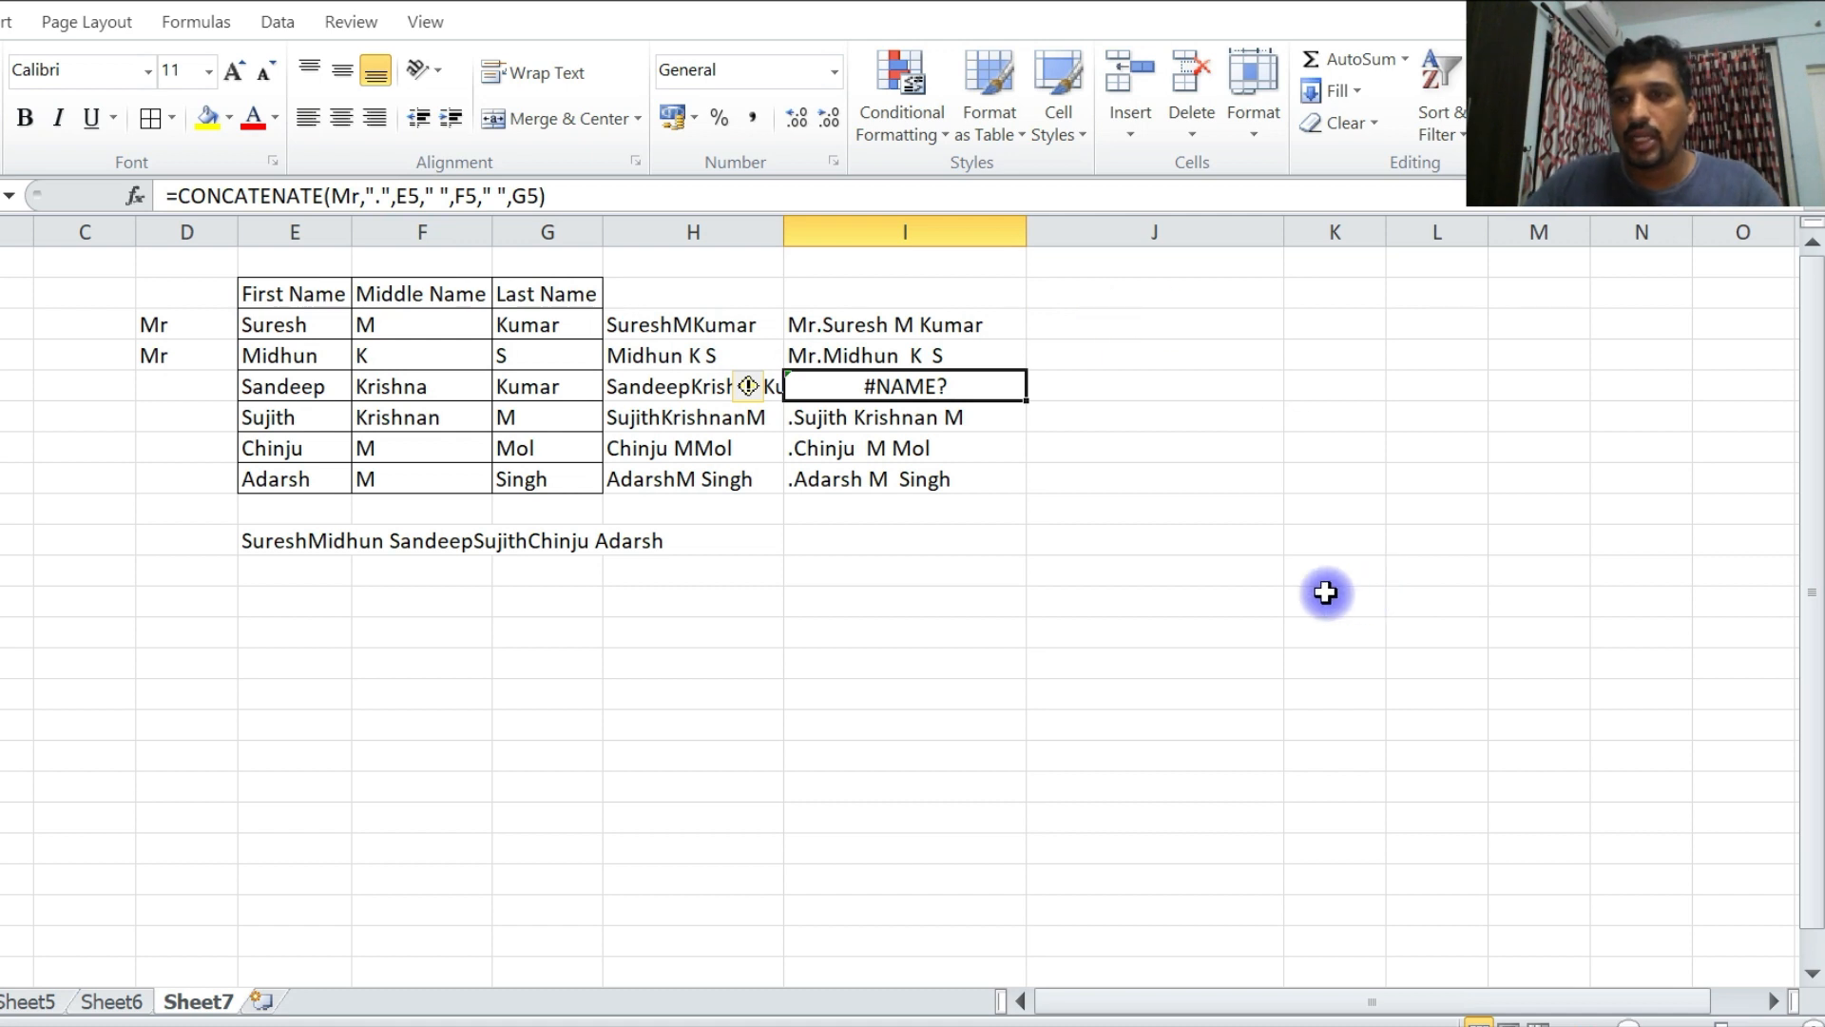
{"action": "left_click", "coordinate": [346, 196]}
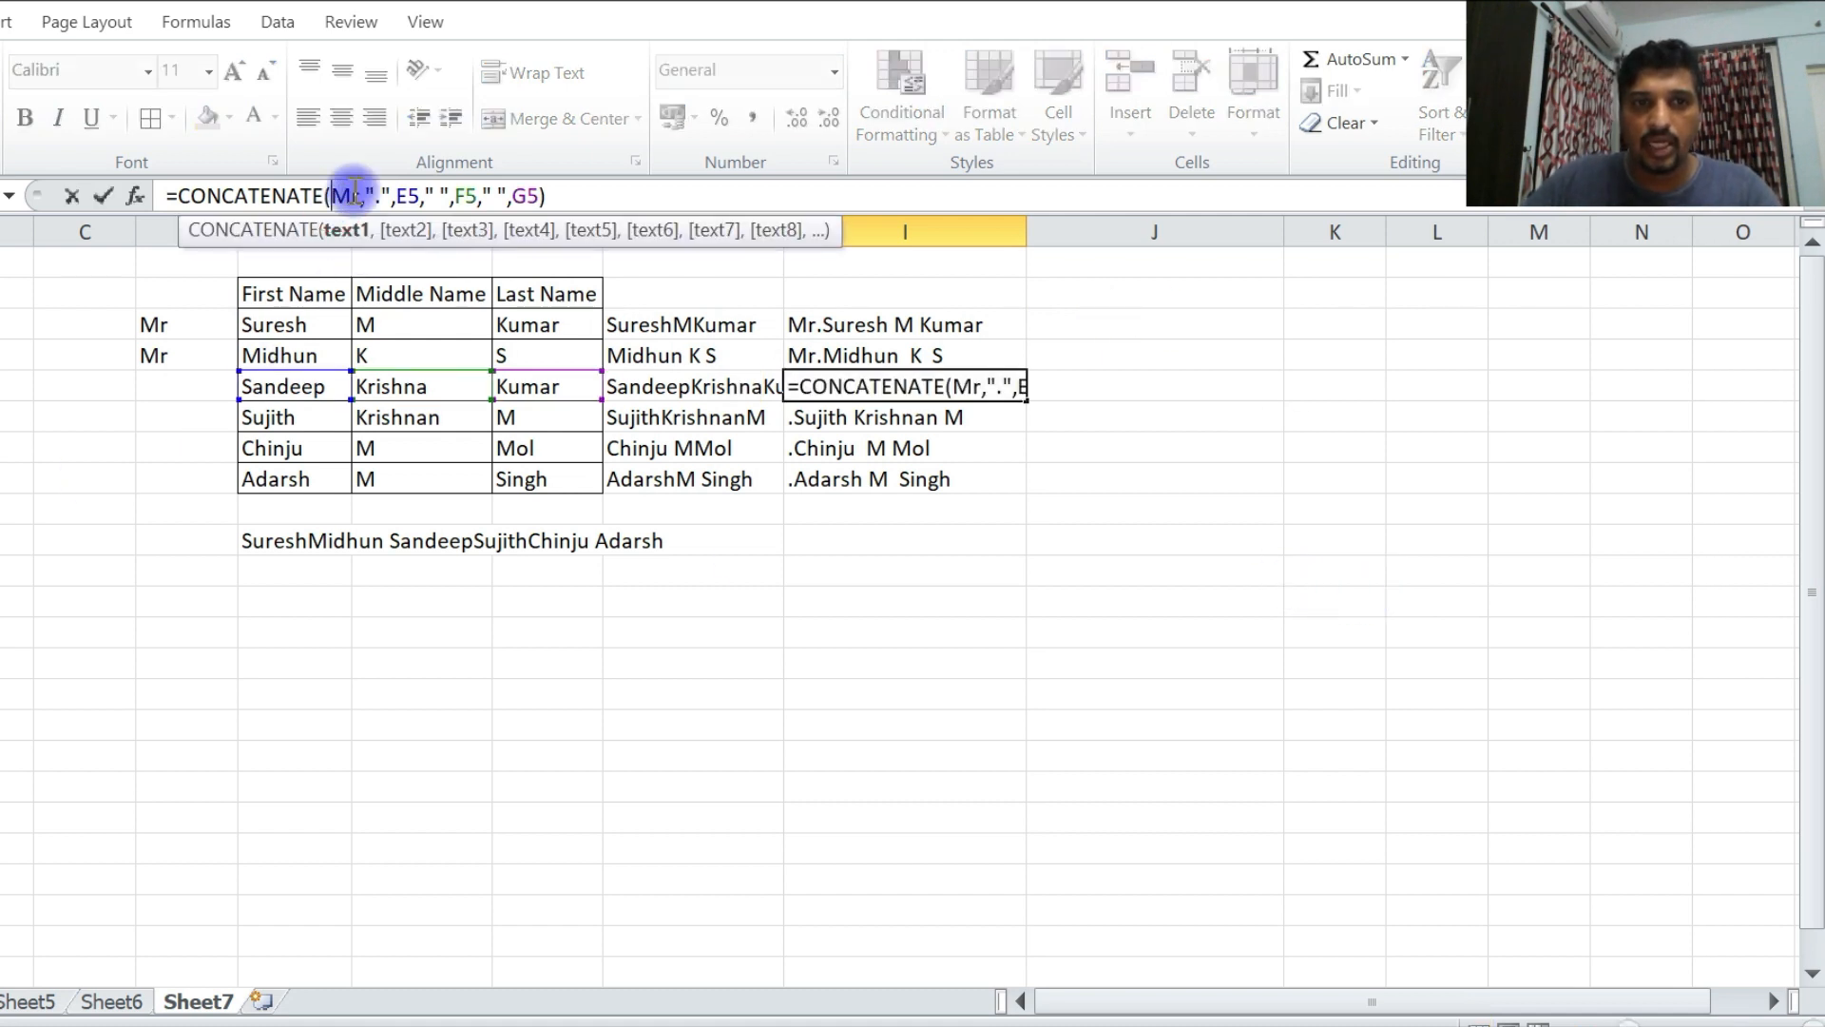
{"action": "type", "text": "\""}
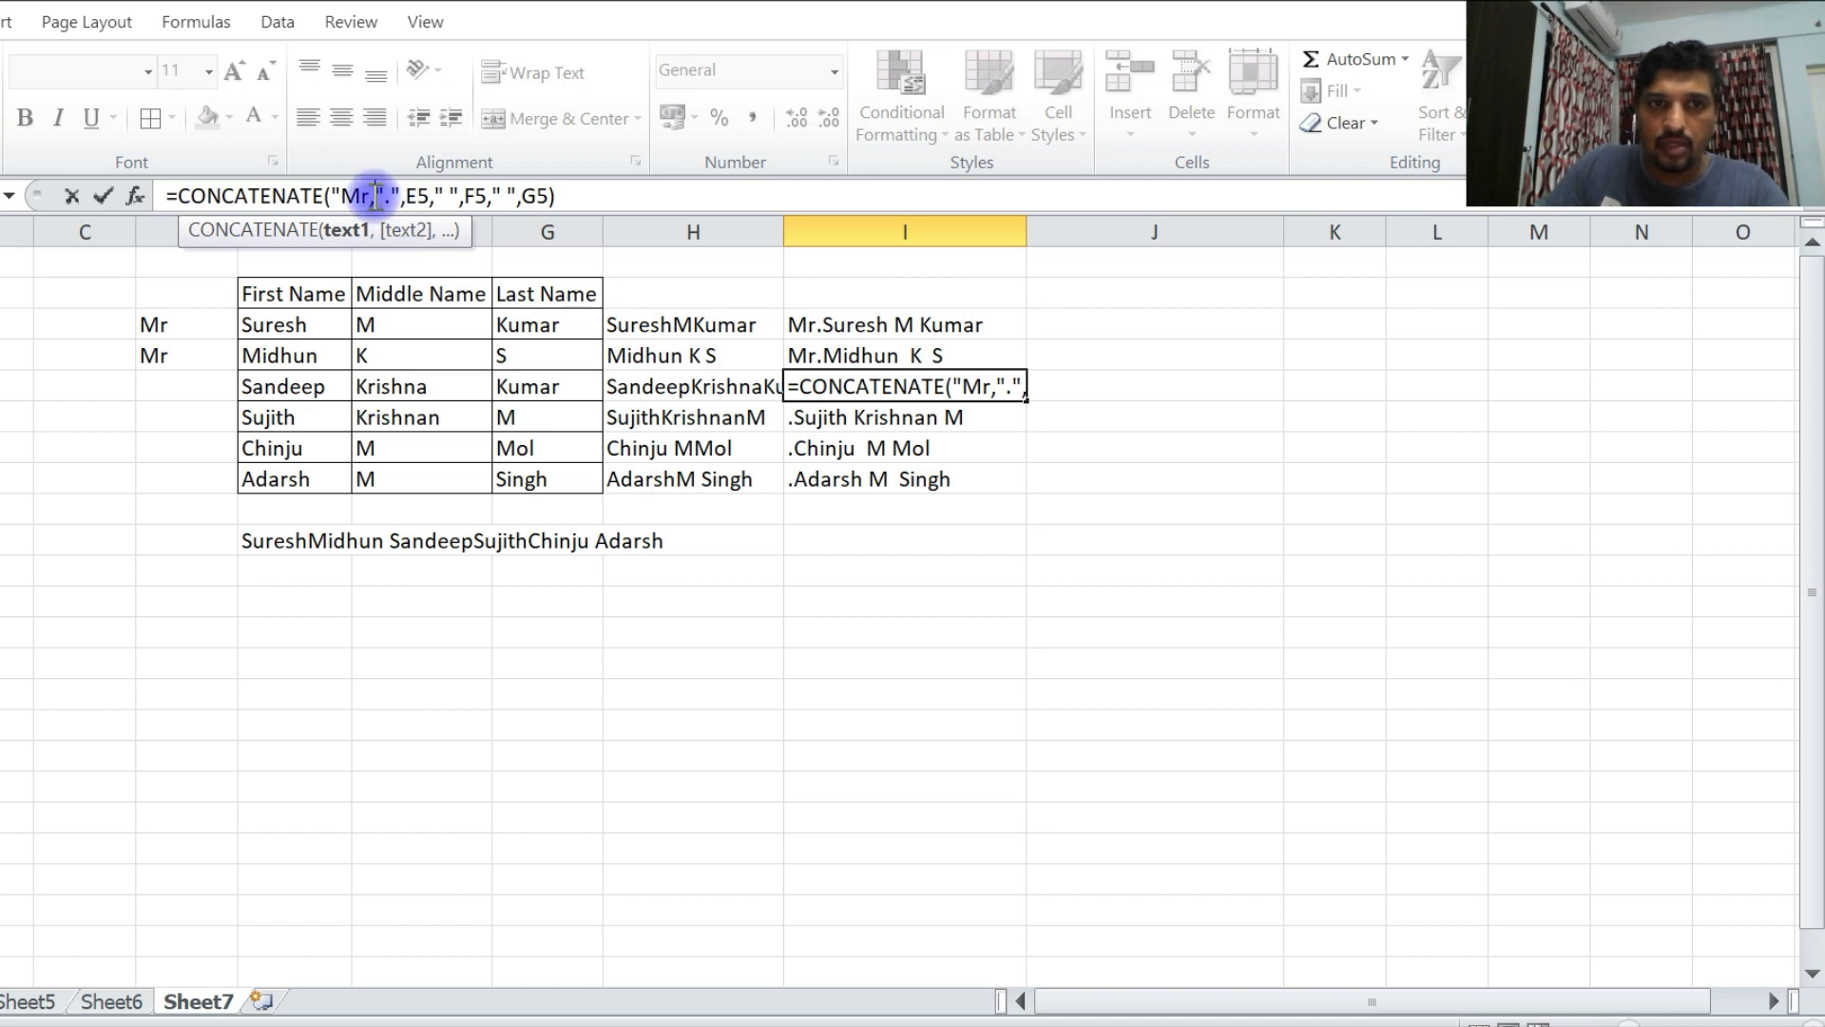
{"action": "left_click", "coordinate": [370, 197]}
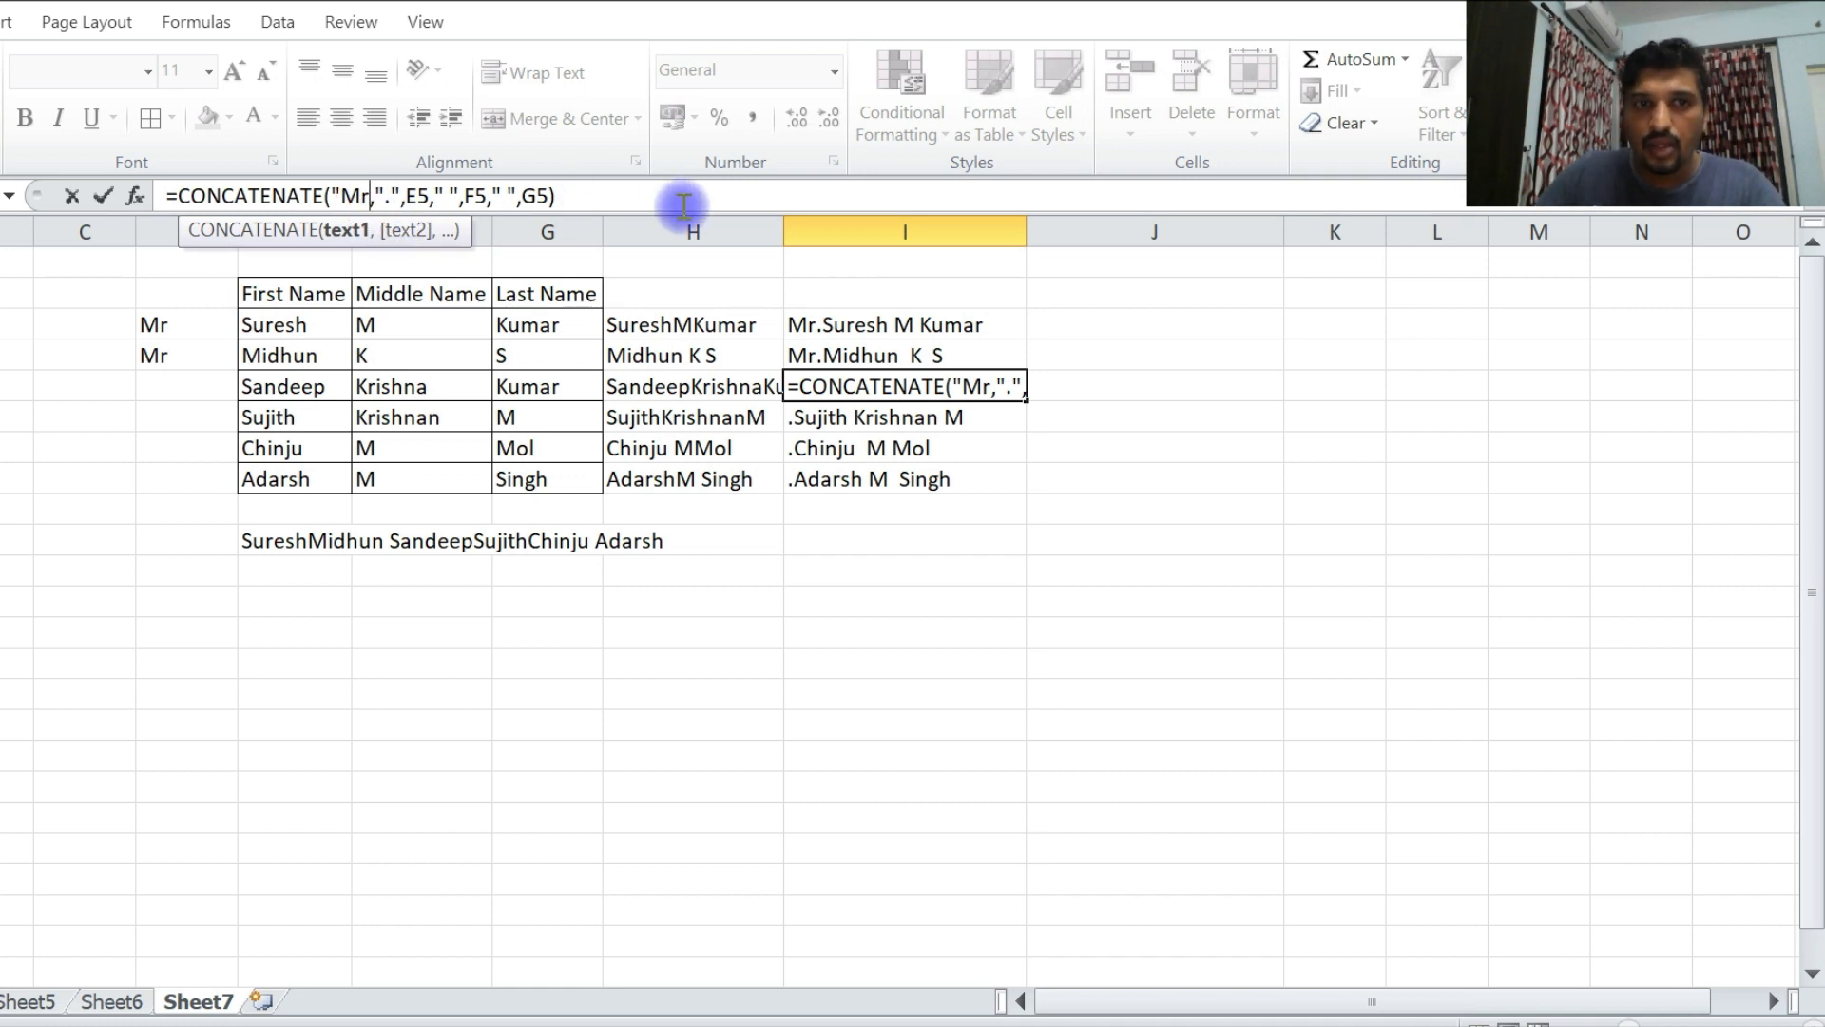
{"action": "type", "text": "\""}
{"action": "key", "text": "Return"}
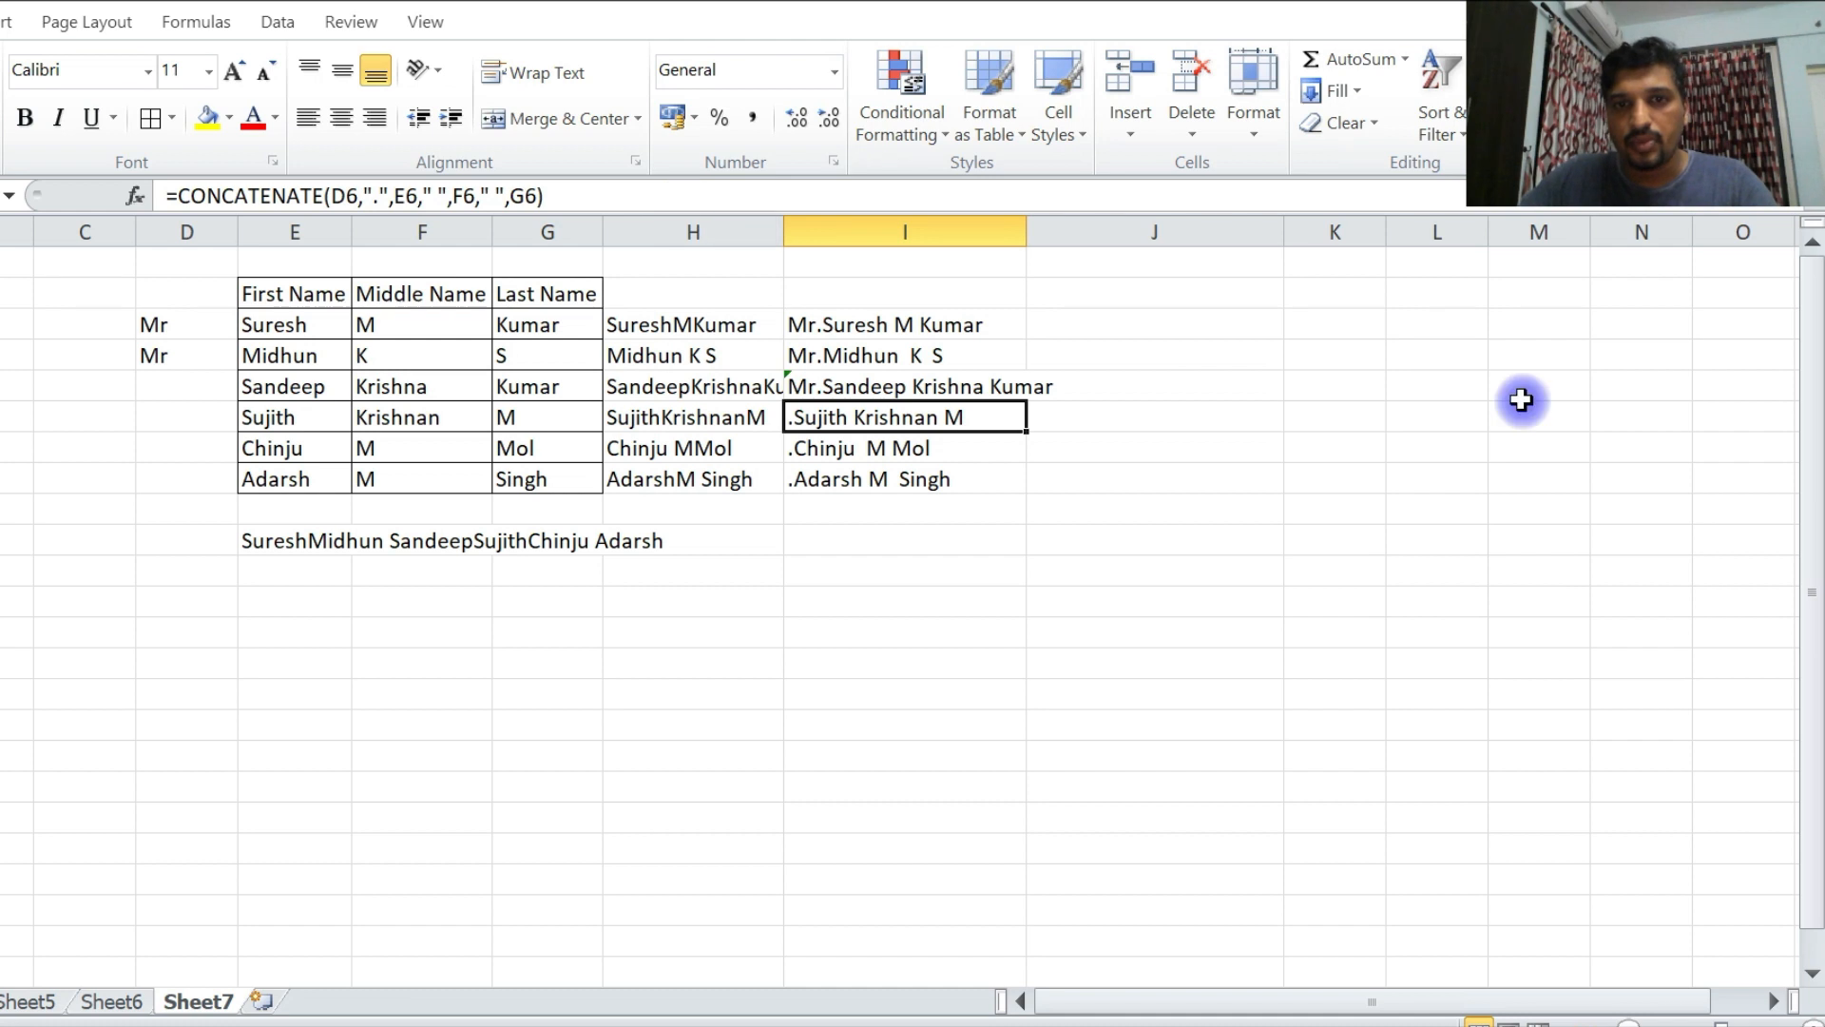
{"action": "double_click", "coordinate": [1026, 231]}
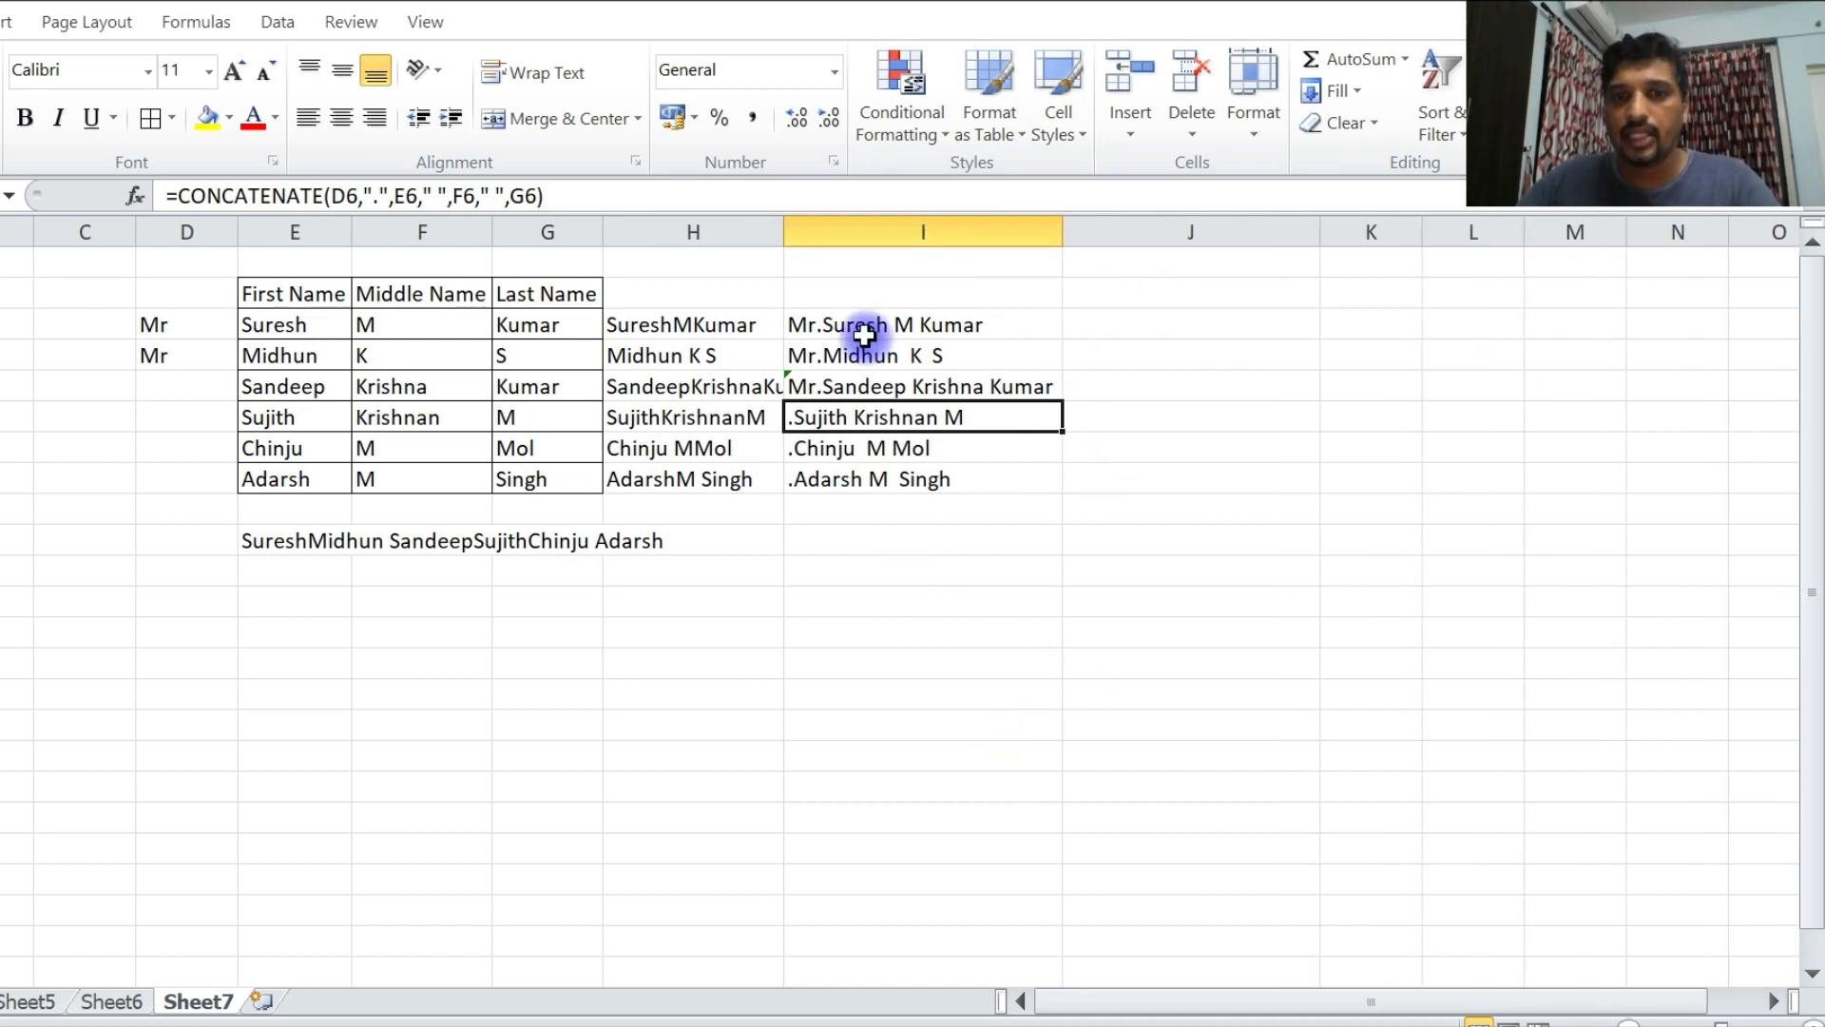
Fill the I5 formula with the quoted "Mr" title down to I8
{"action": "left_click", "coordinate": [1052, 388]}
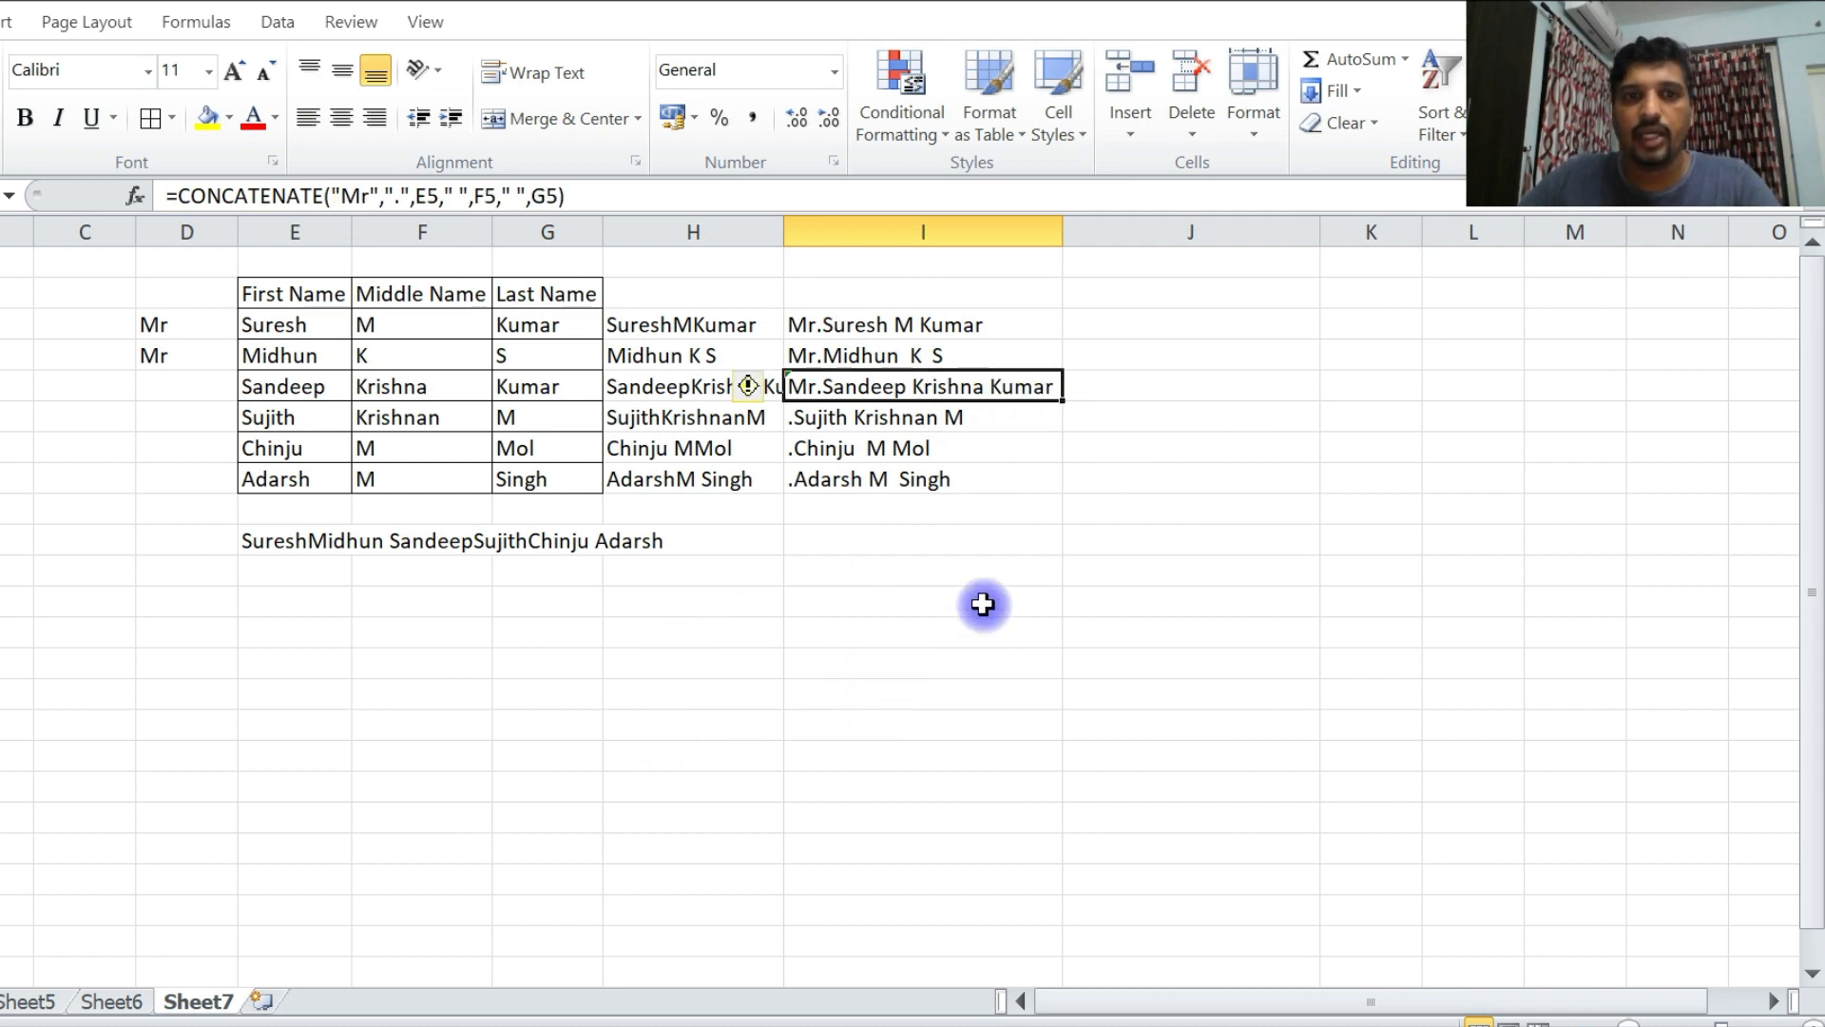
{"action": "double_click", "coordinate": [1064, 399]}
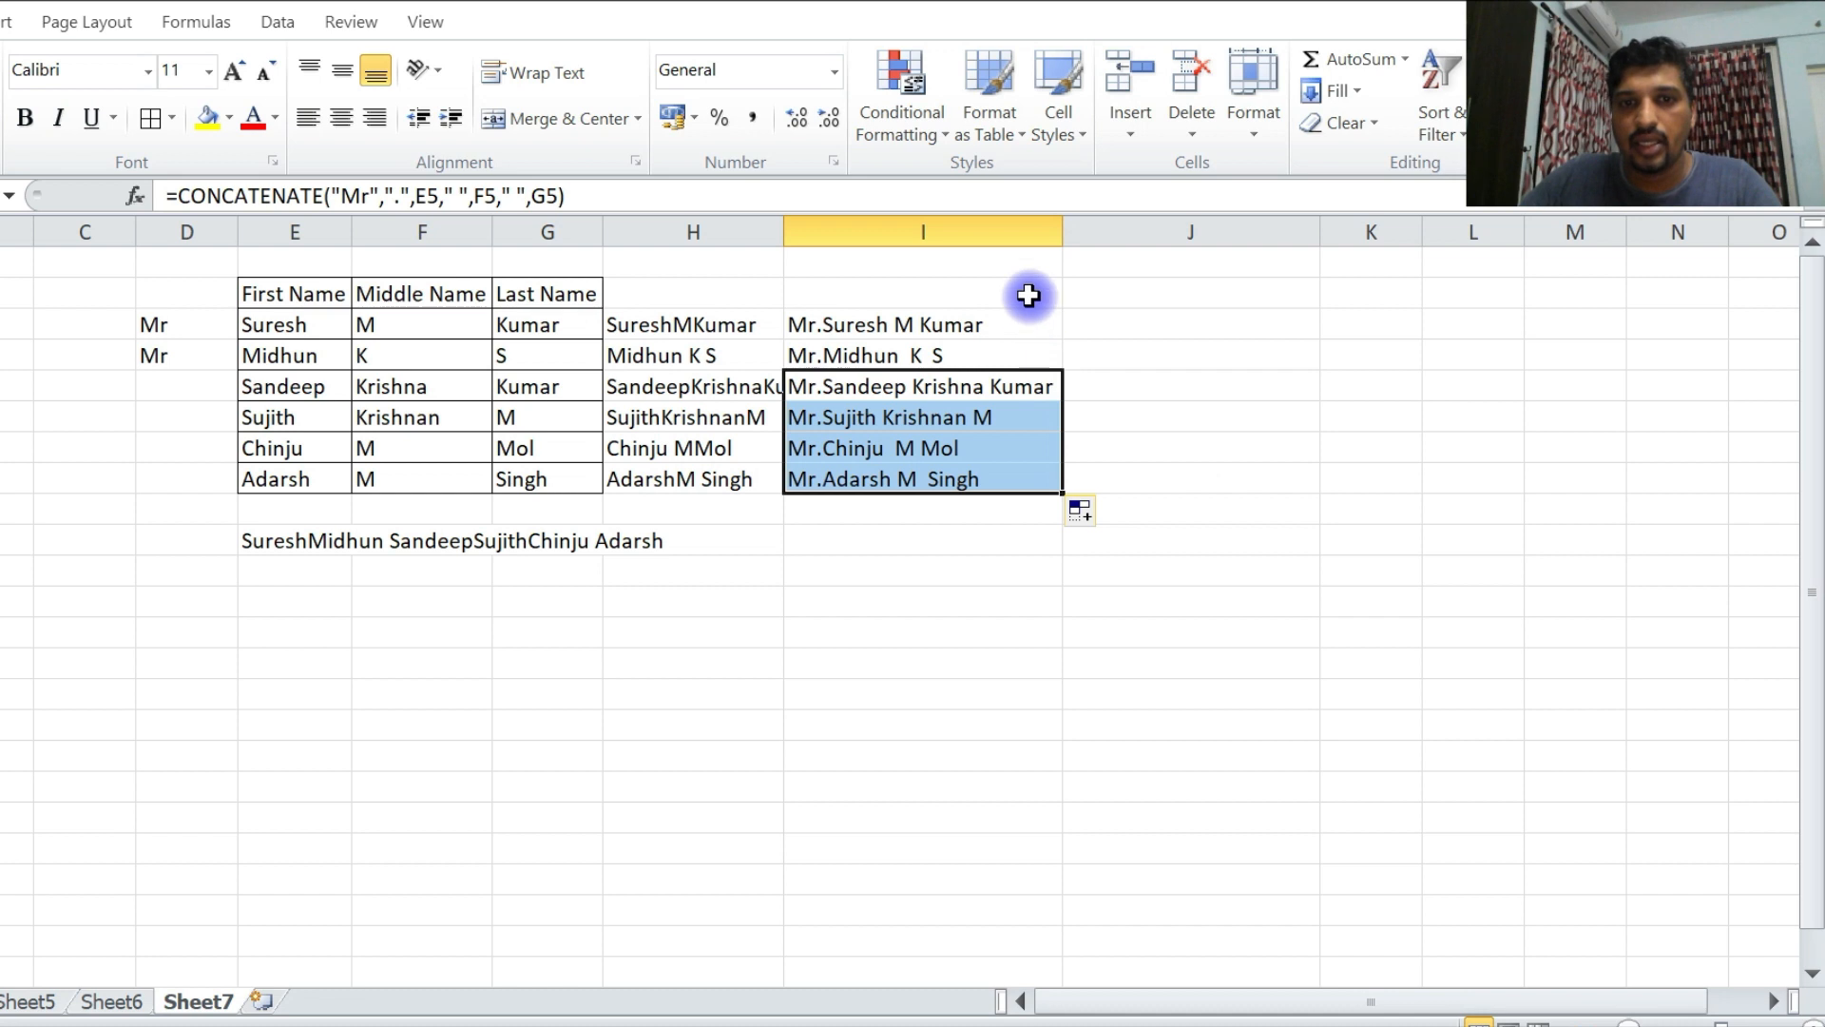
{"action": "left_click", "coordinate": [916, 575]}
Change the quoted title in the I7 formula to "Ms"
{"action": "left_click", "coordinate": [788, 457]}
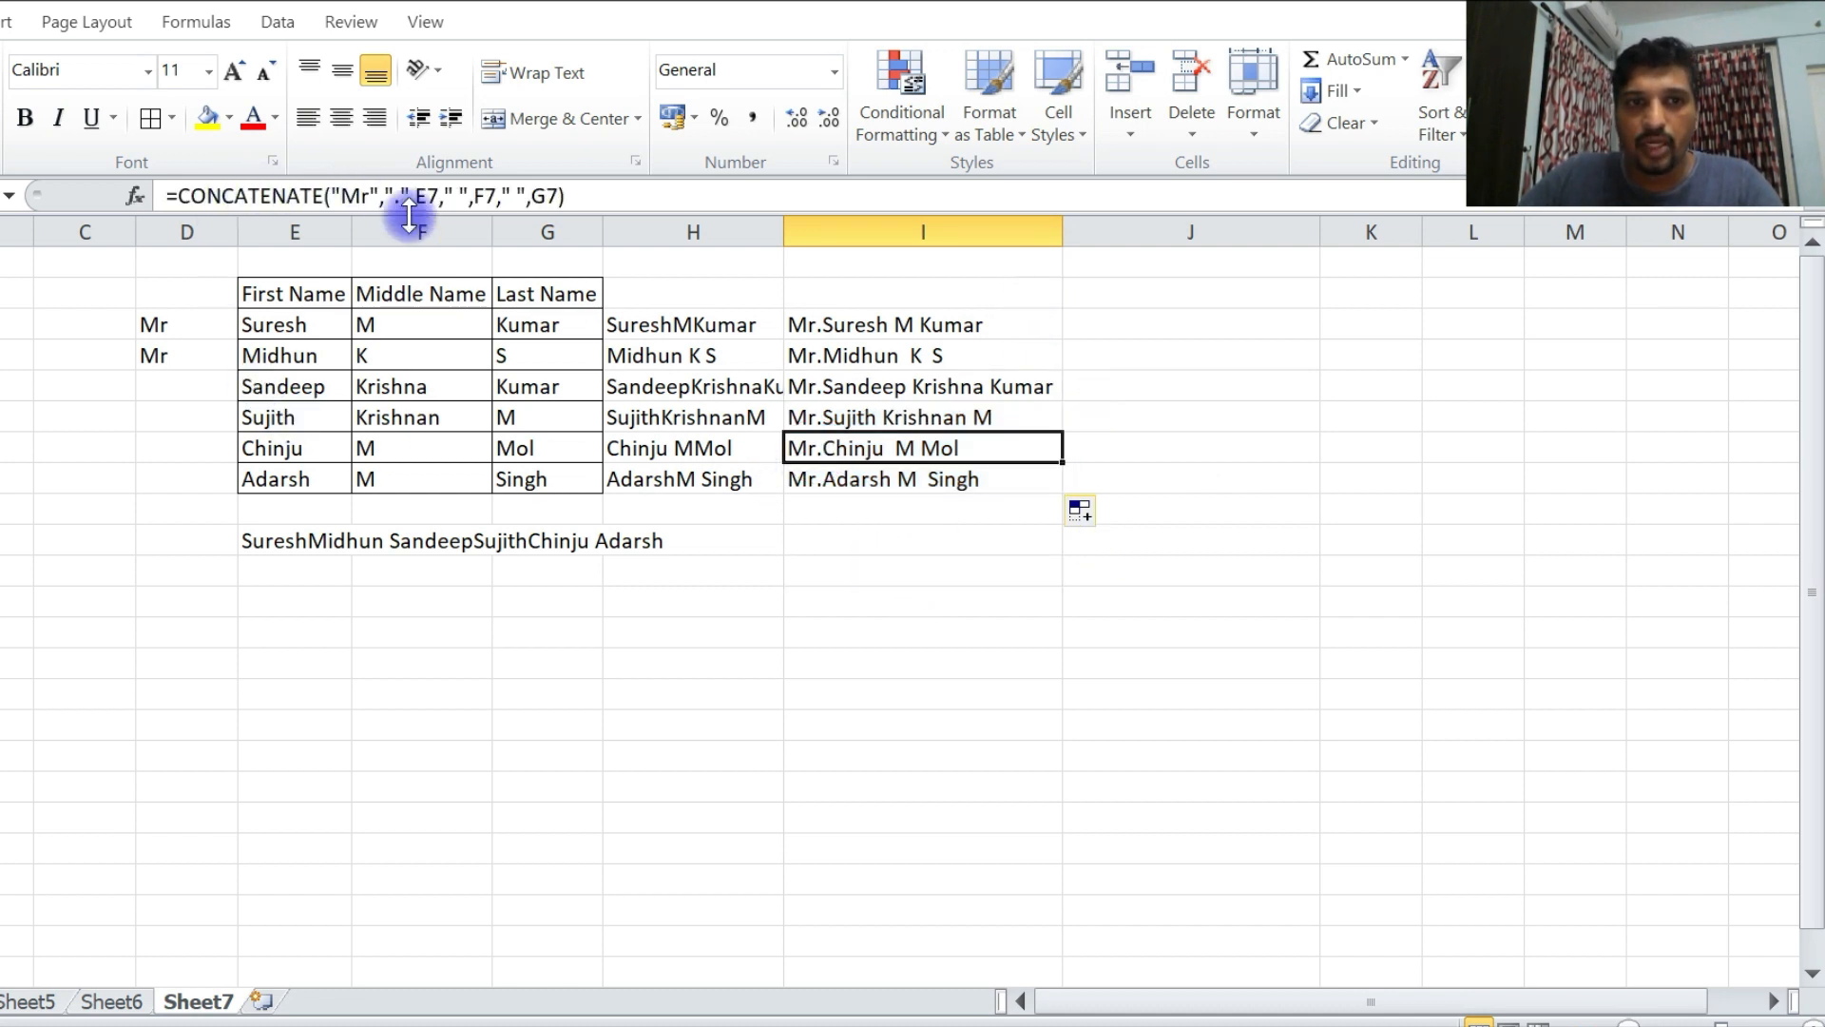
{"action": "left_click", "coordinate": [369, 195]}
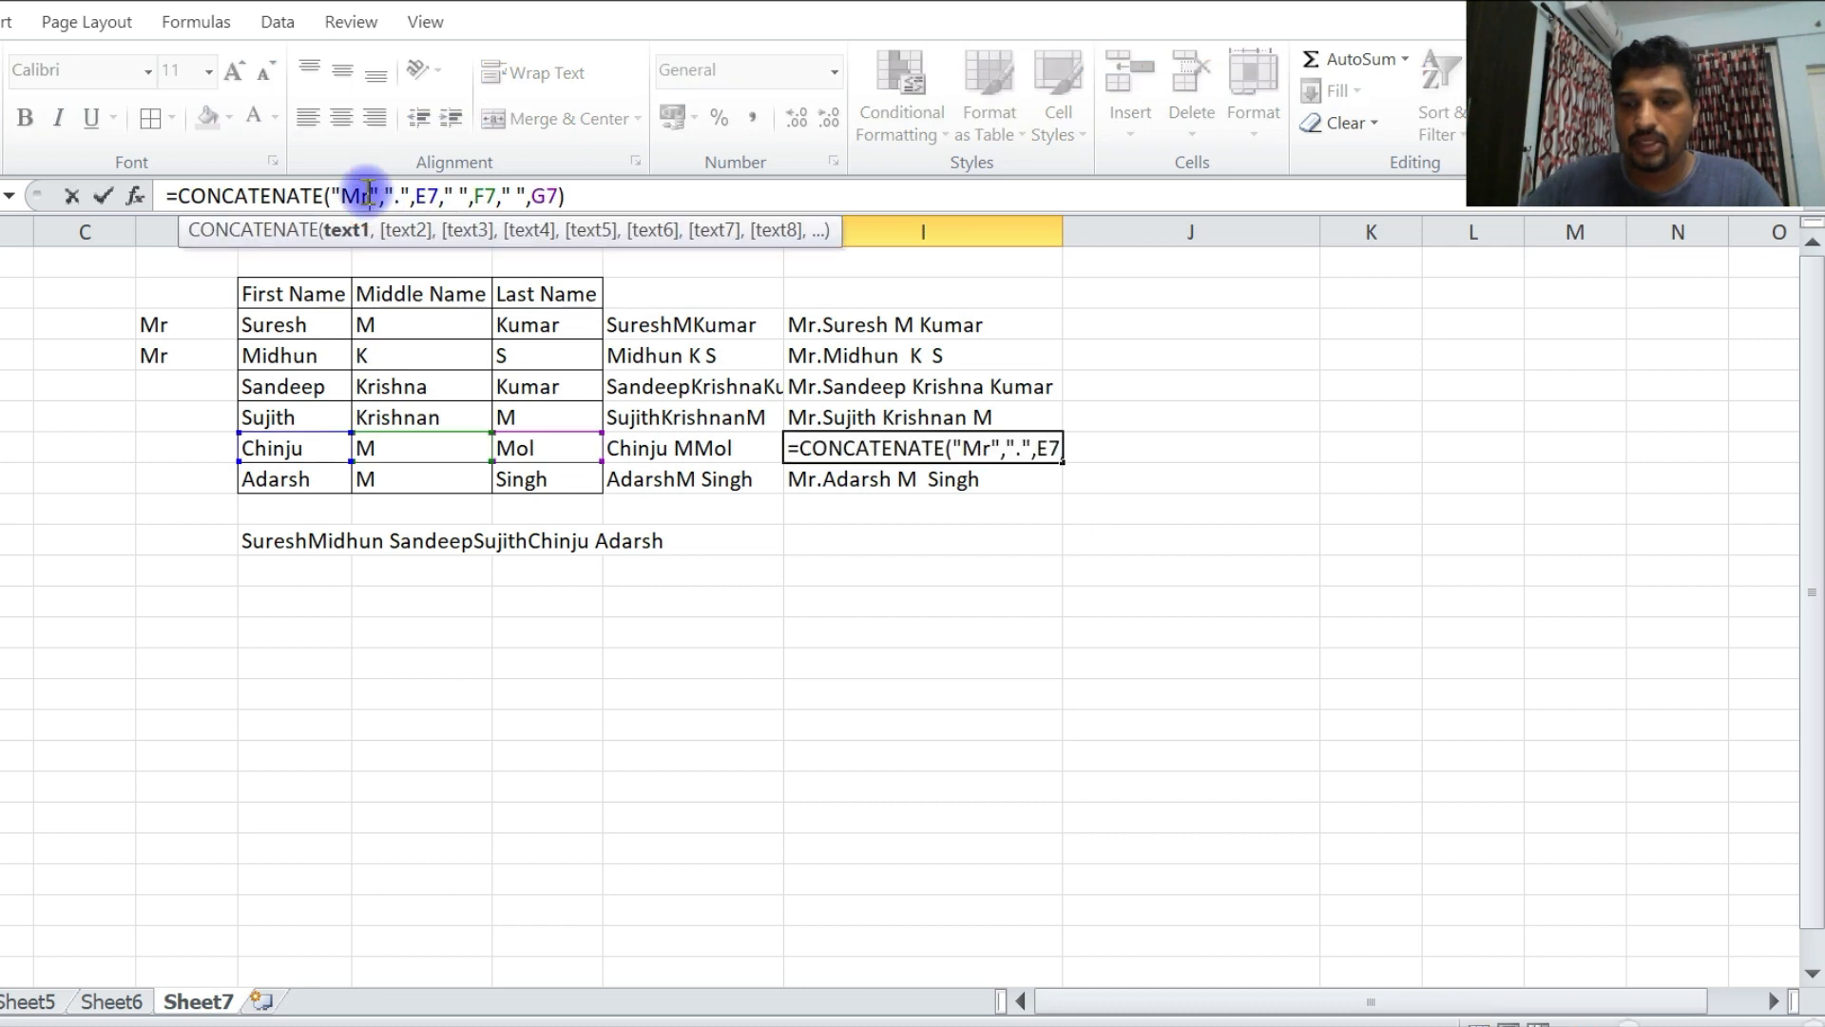
{"action": "key", "text": "BackSpace"}
{"action": "type", "text": "s"}
{"action": "key", "text": "Return"}
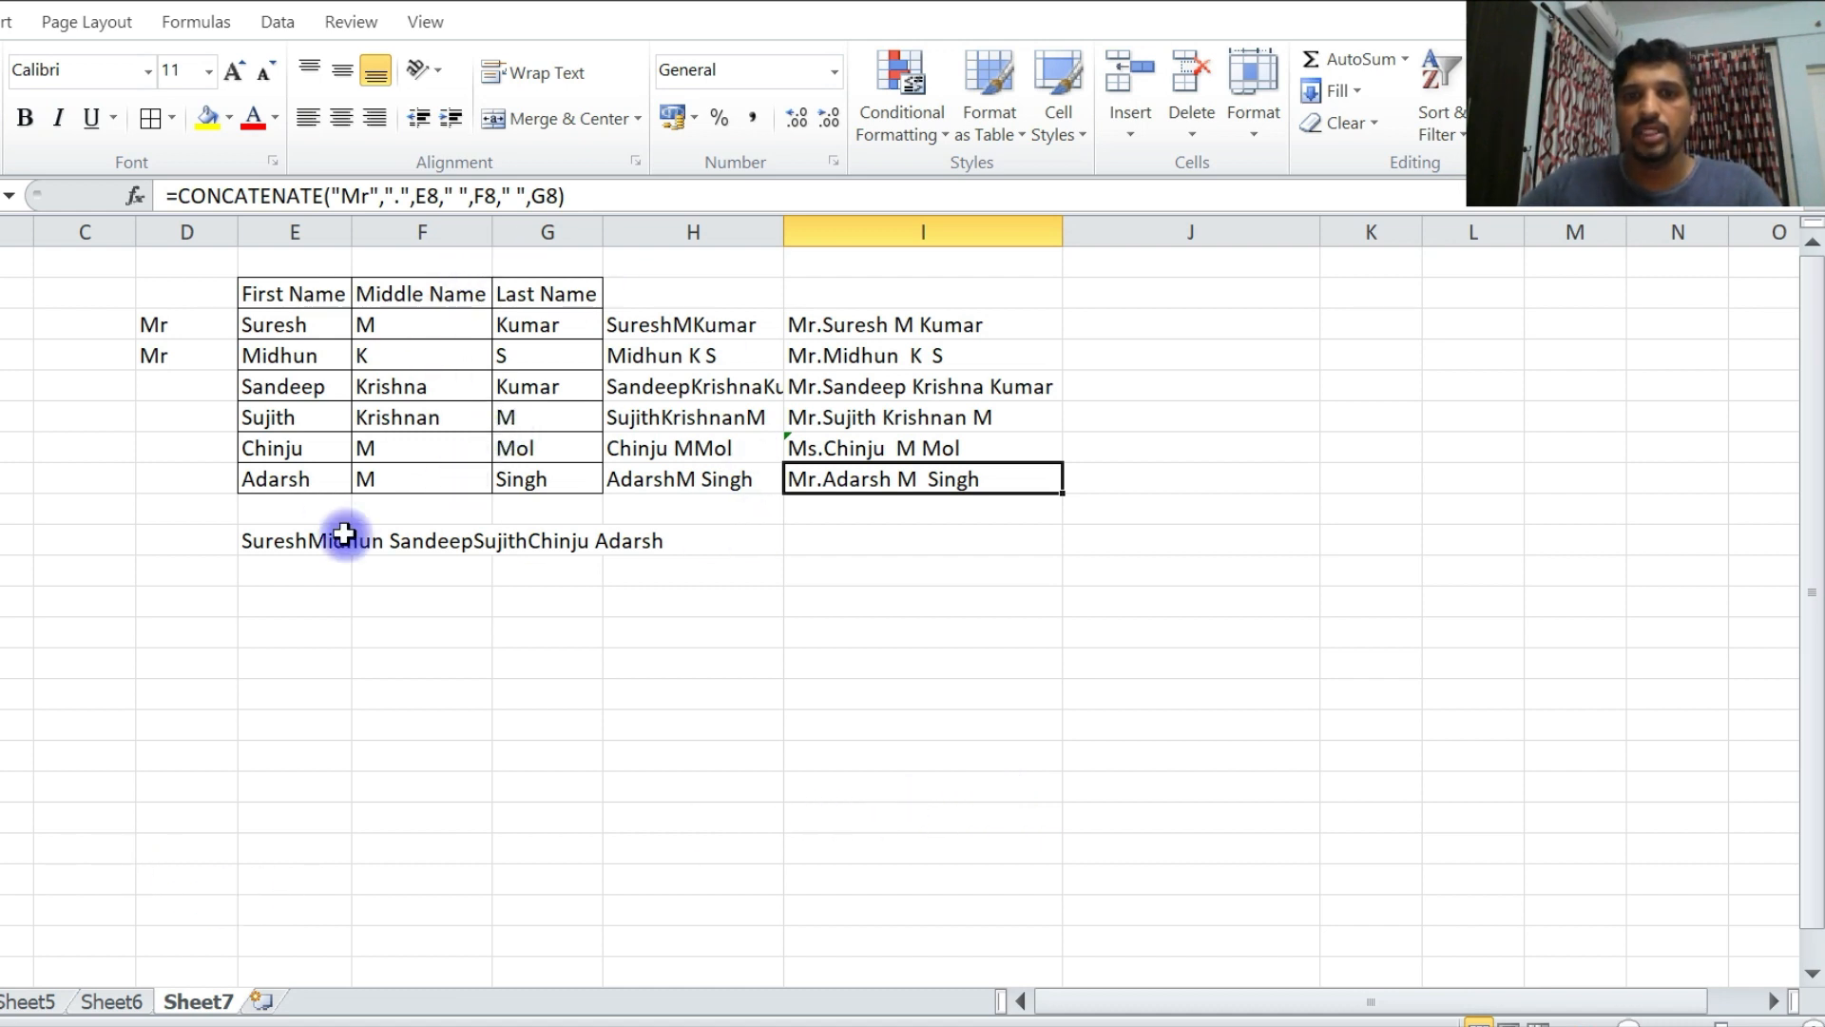
Enter =CONCATENATE(G3," ",E3) in J3 to put the last name before the first name, and fill it down to J8
{"action": "left_click", "coordinate": [1170, 317]}
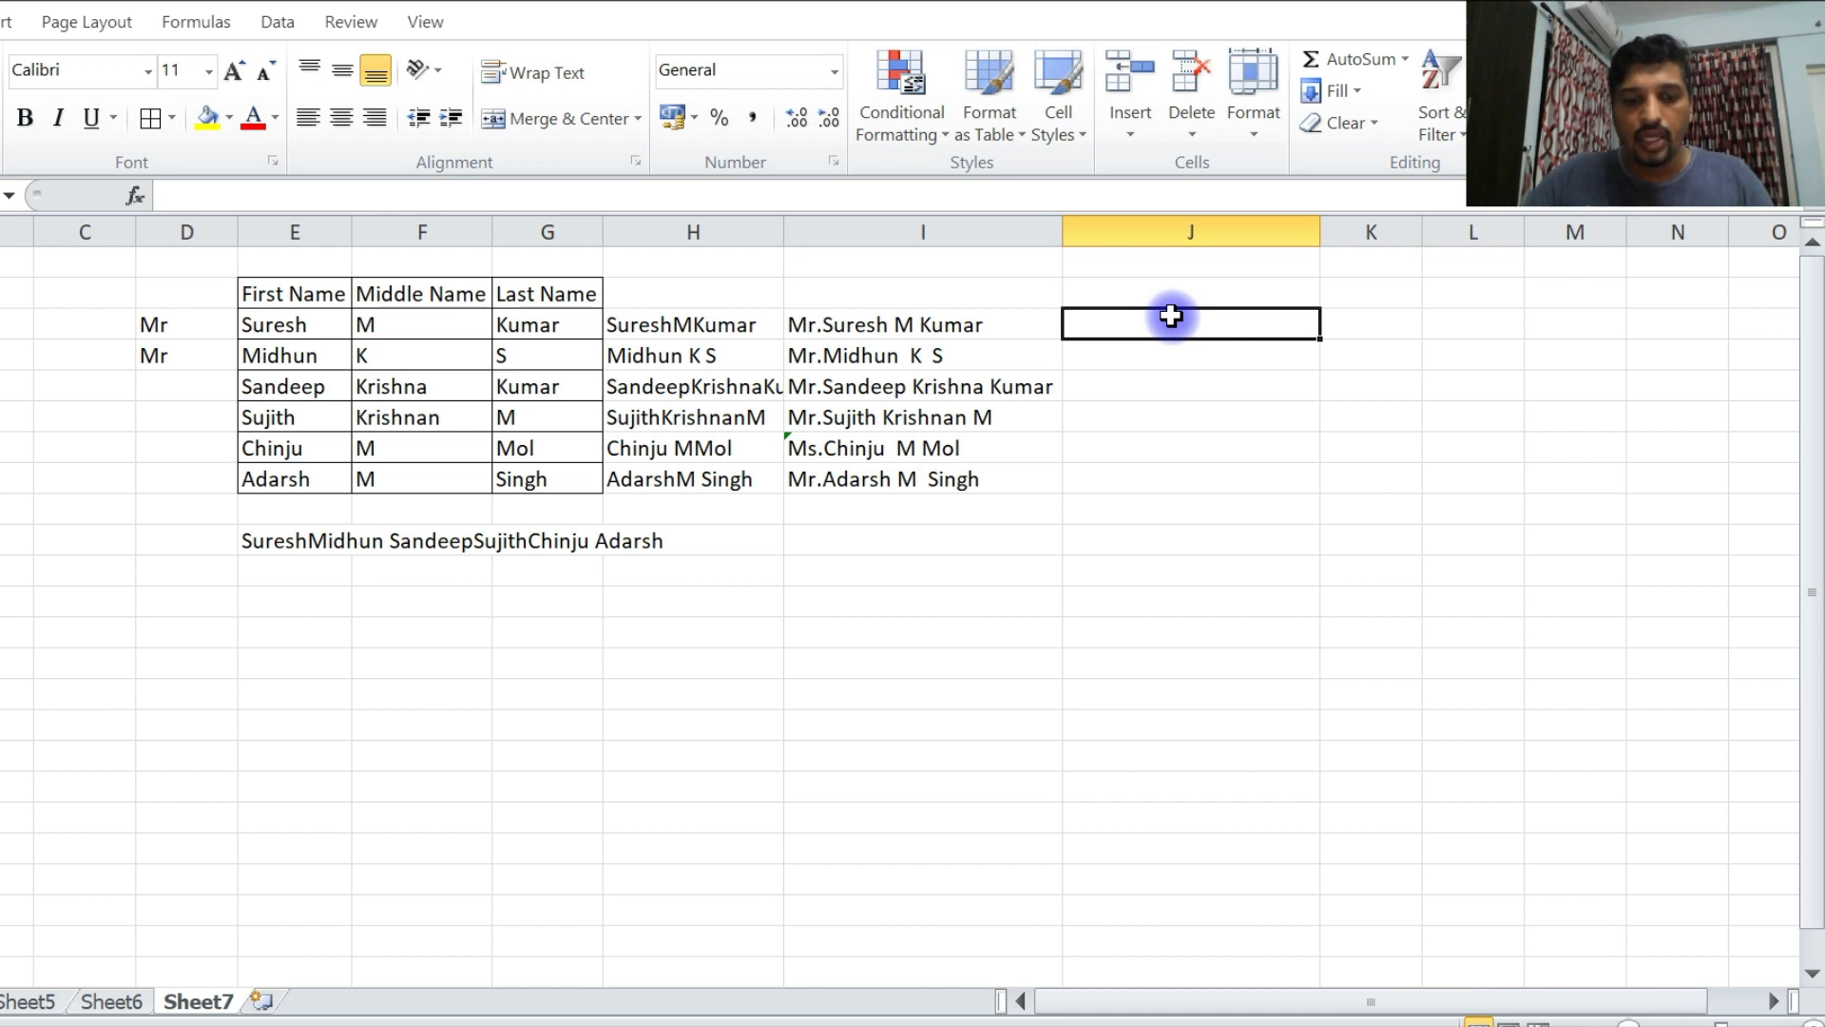
{"action": "type", "text": "=conc"}
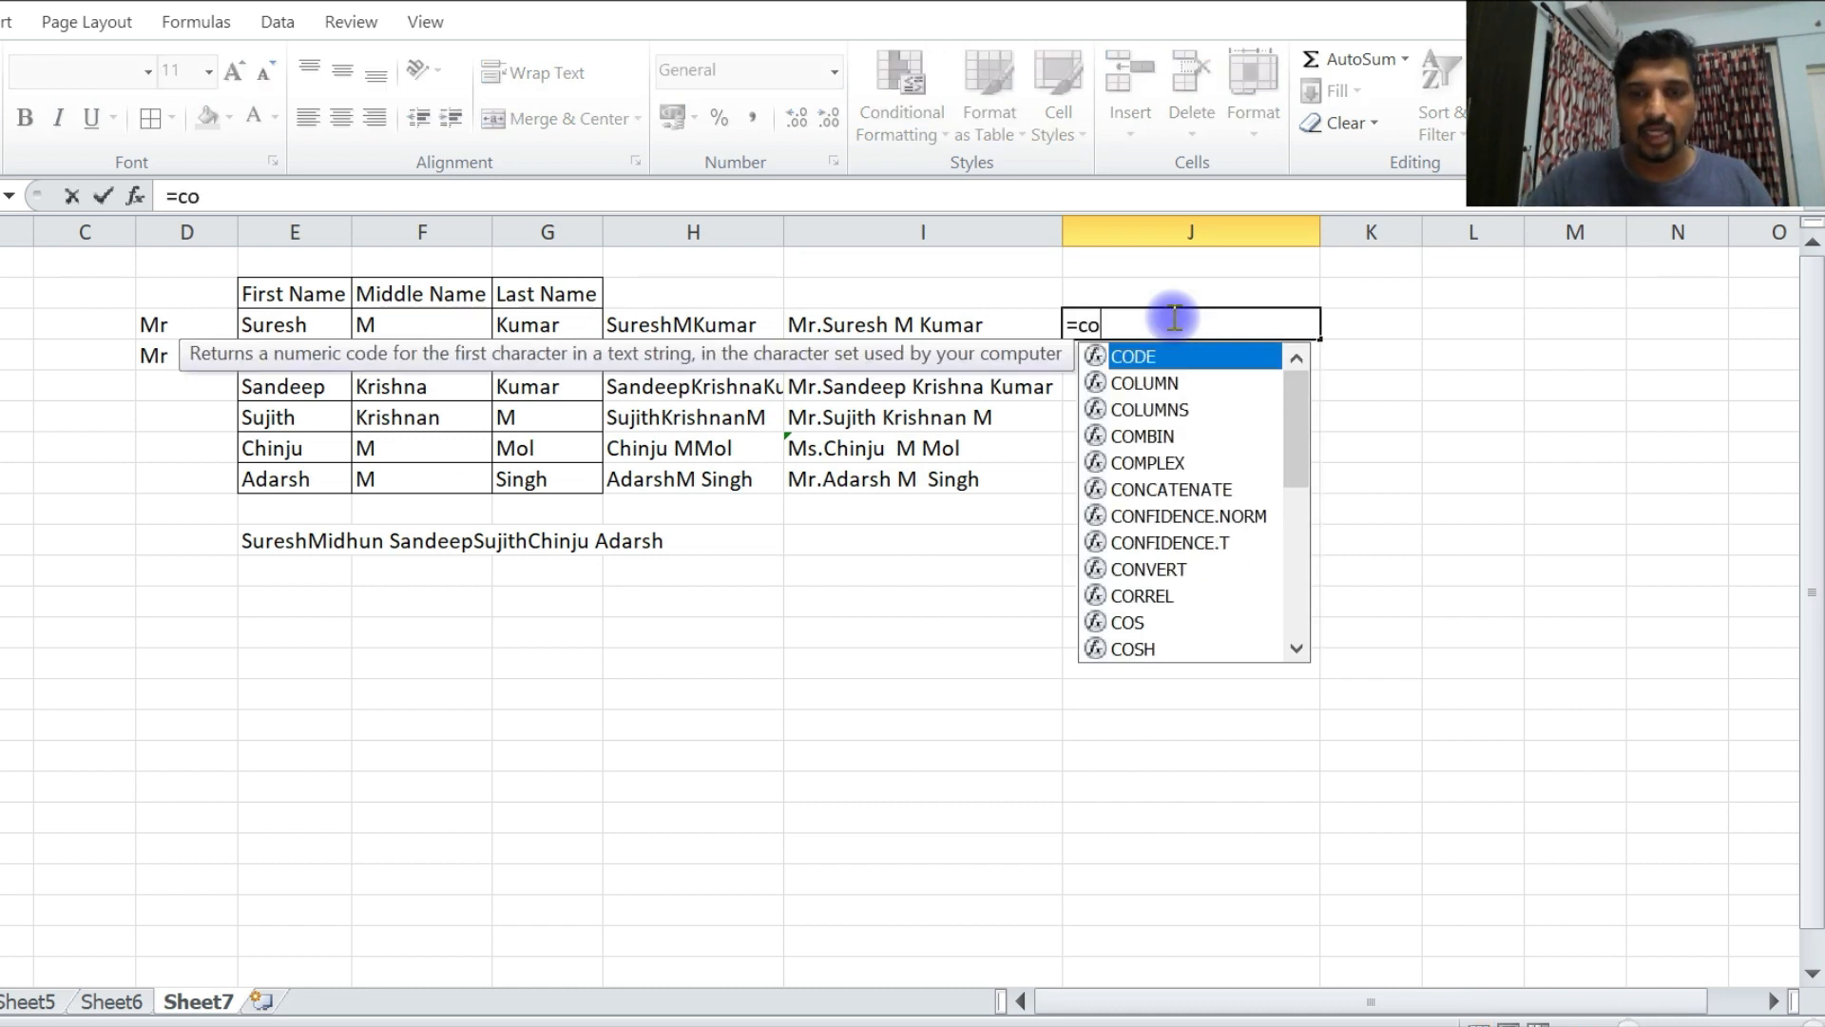
{"action": "key", "text": "Tab"}
{"action": "left_click", "coordinate": [514, 324]}
{"action": "type", "text": ",\""}
{"action": "key", "text": "shift+Right"}
{"action": "type", "text": "\""}
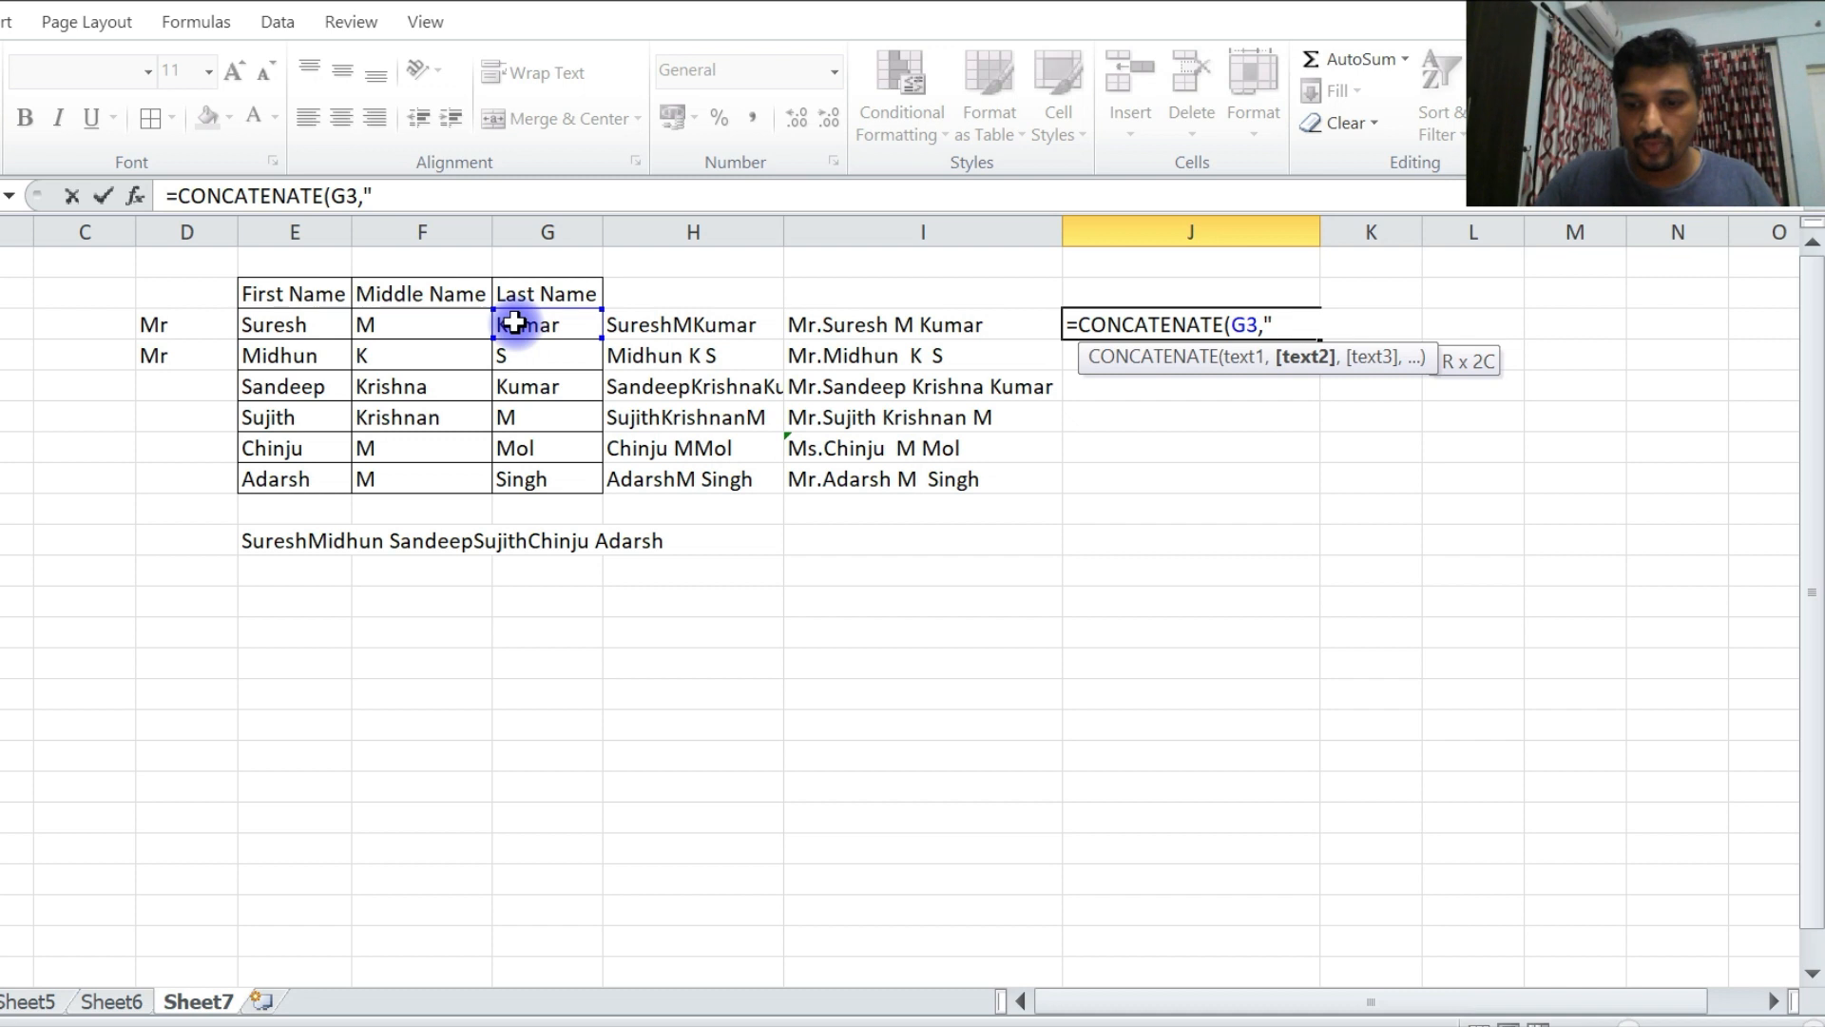
{"action": "type", "text": ","}
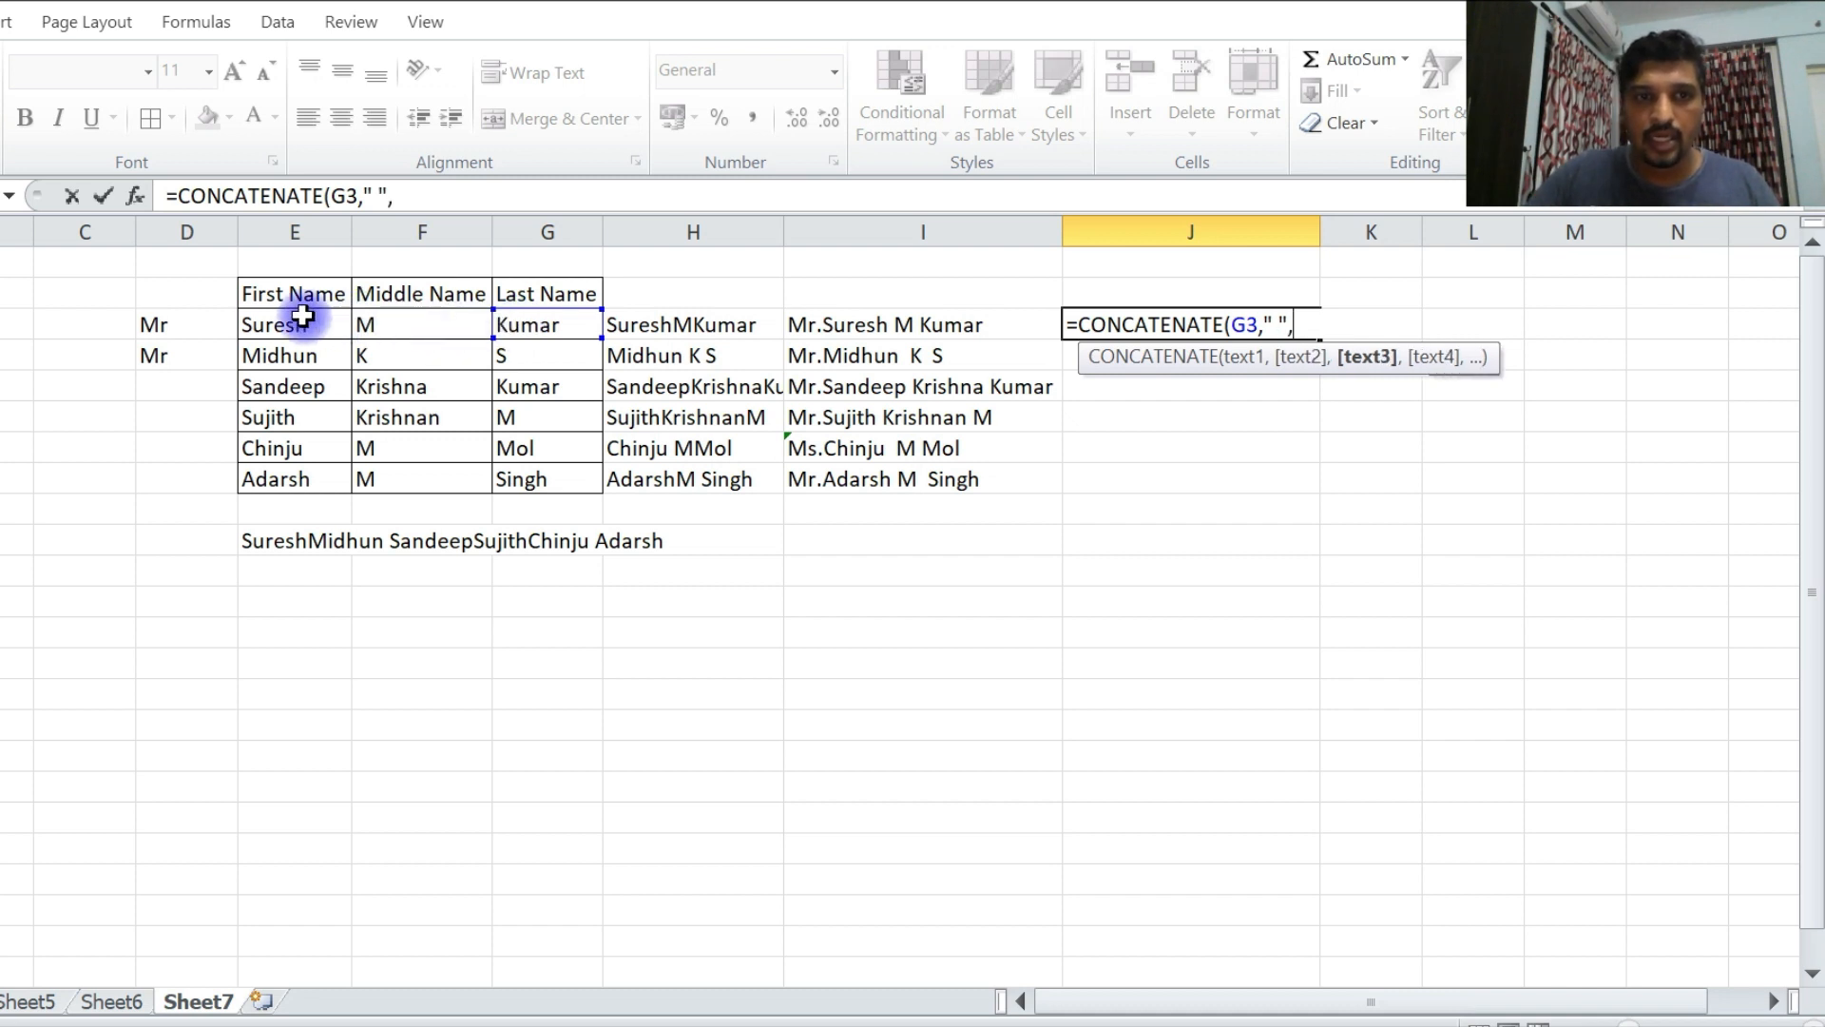
{"action": "left_click", "coordinate": [272, 324]}
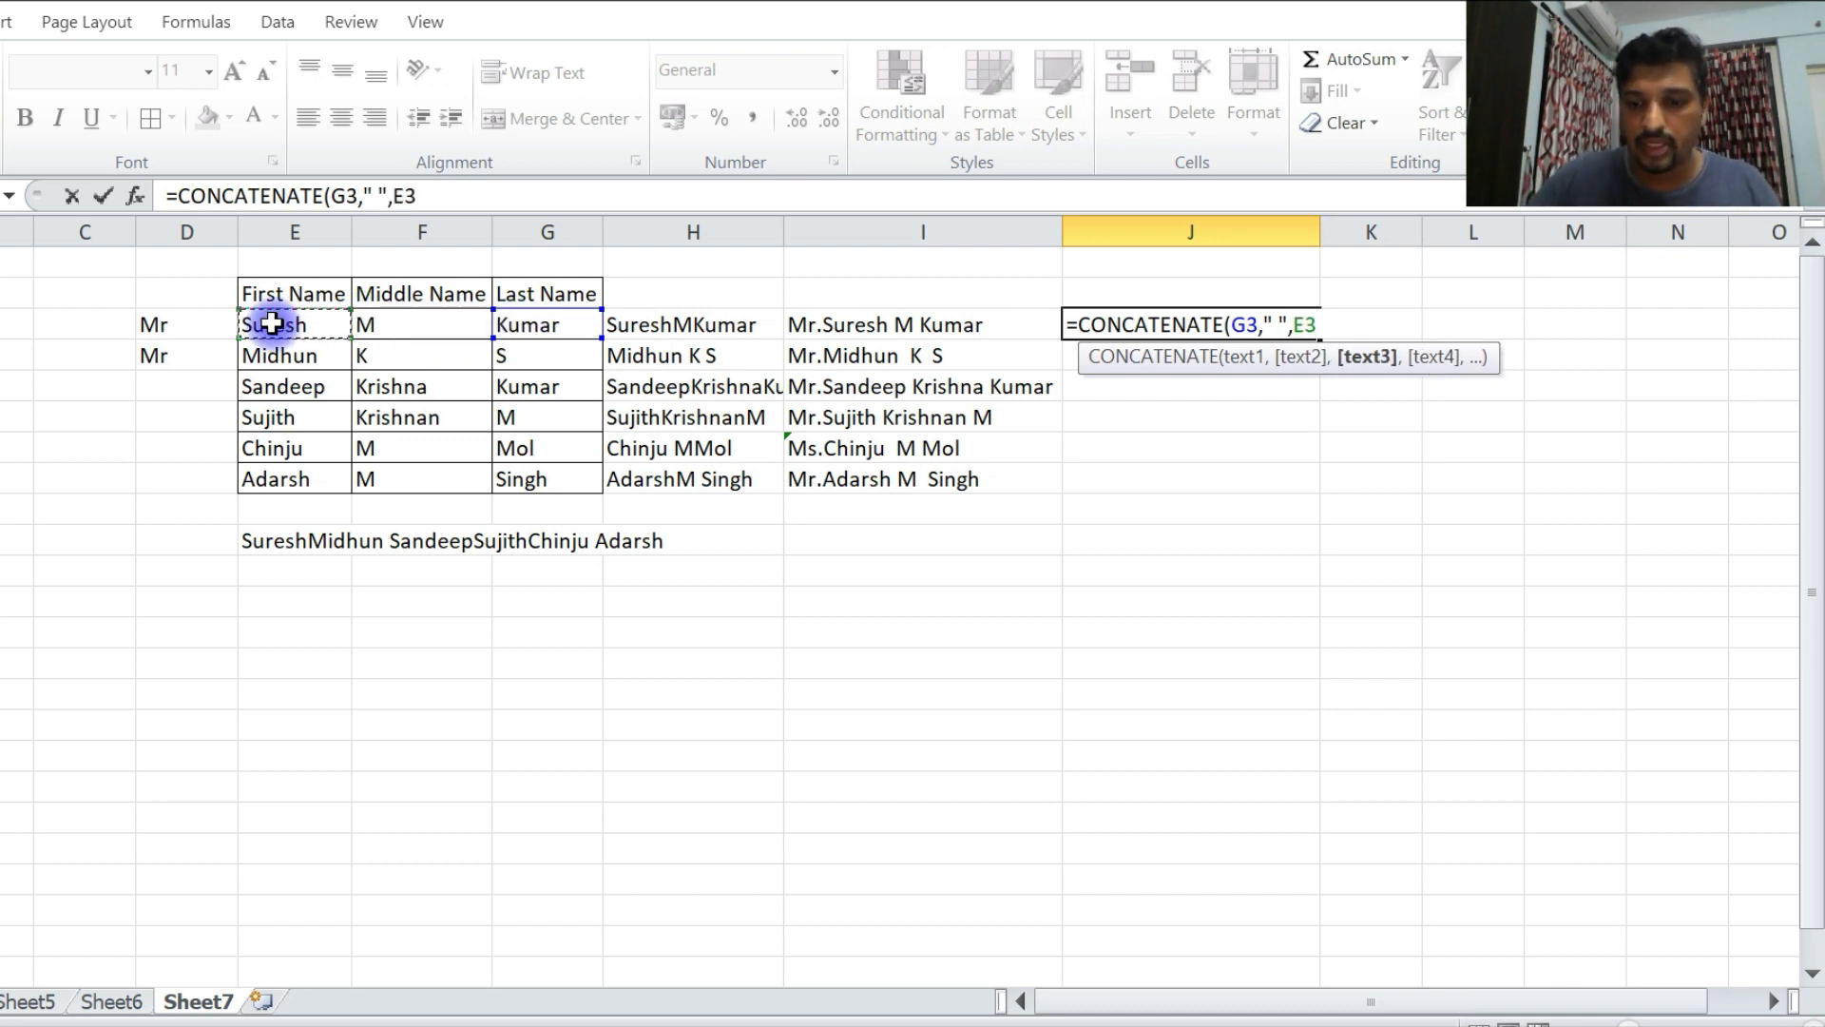
{"action": "type", "text": ")"}
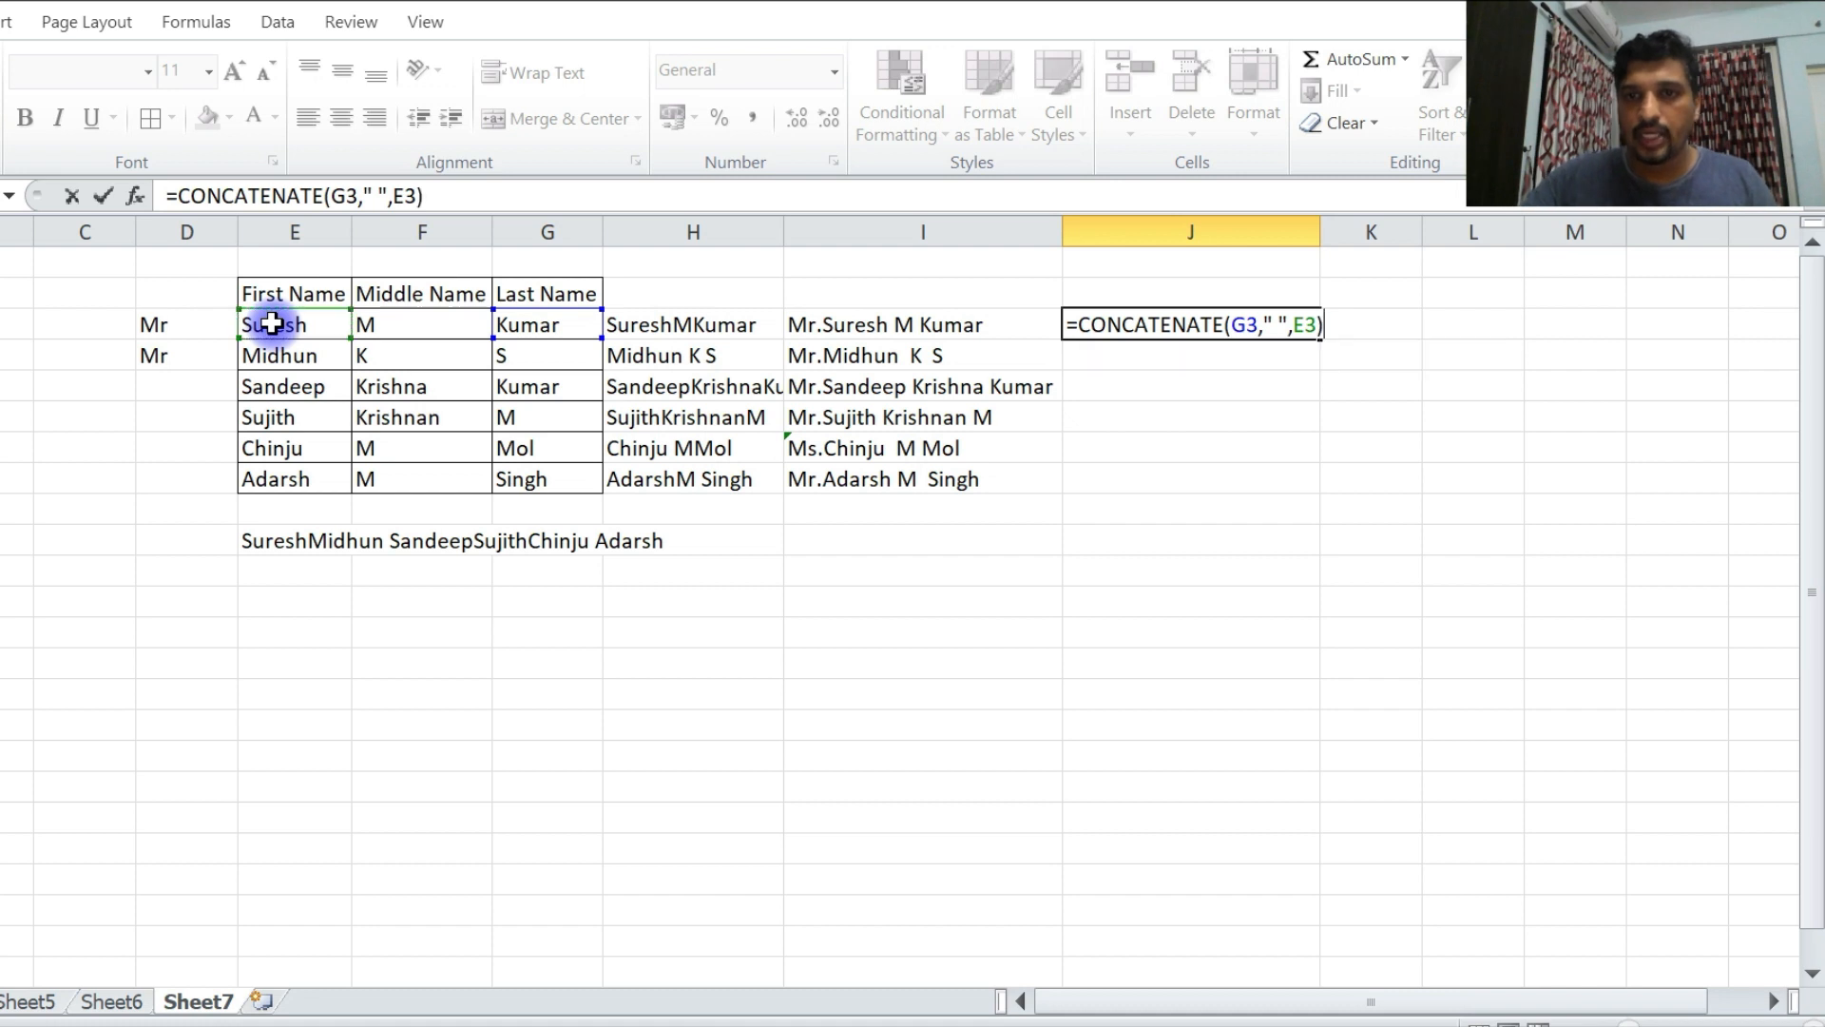
{"action": "key", "text": "Return"}
{"action": "left_click", "coordinate": [1114, 323]}
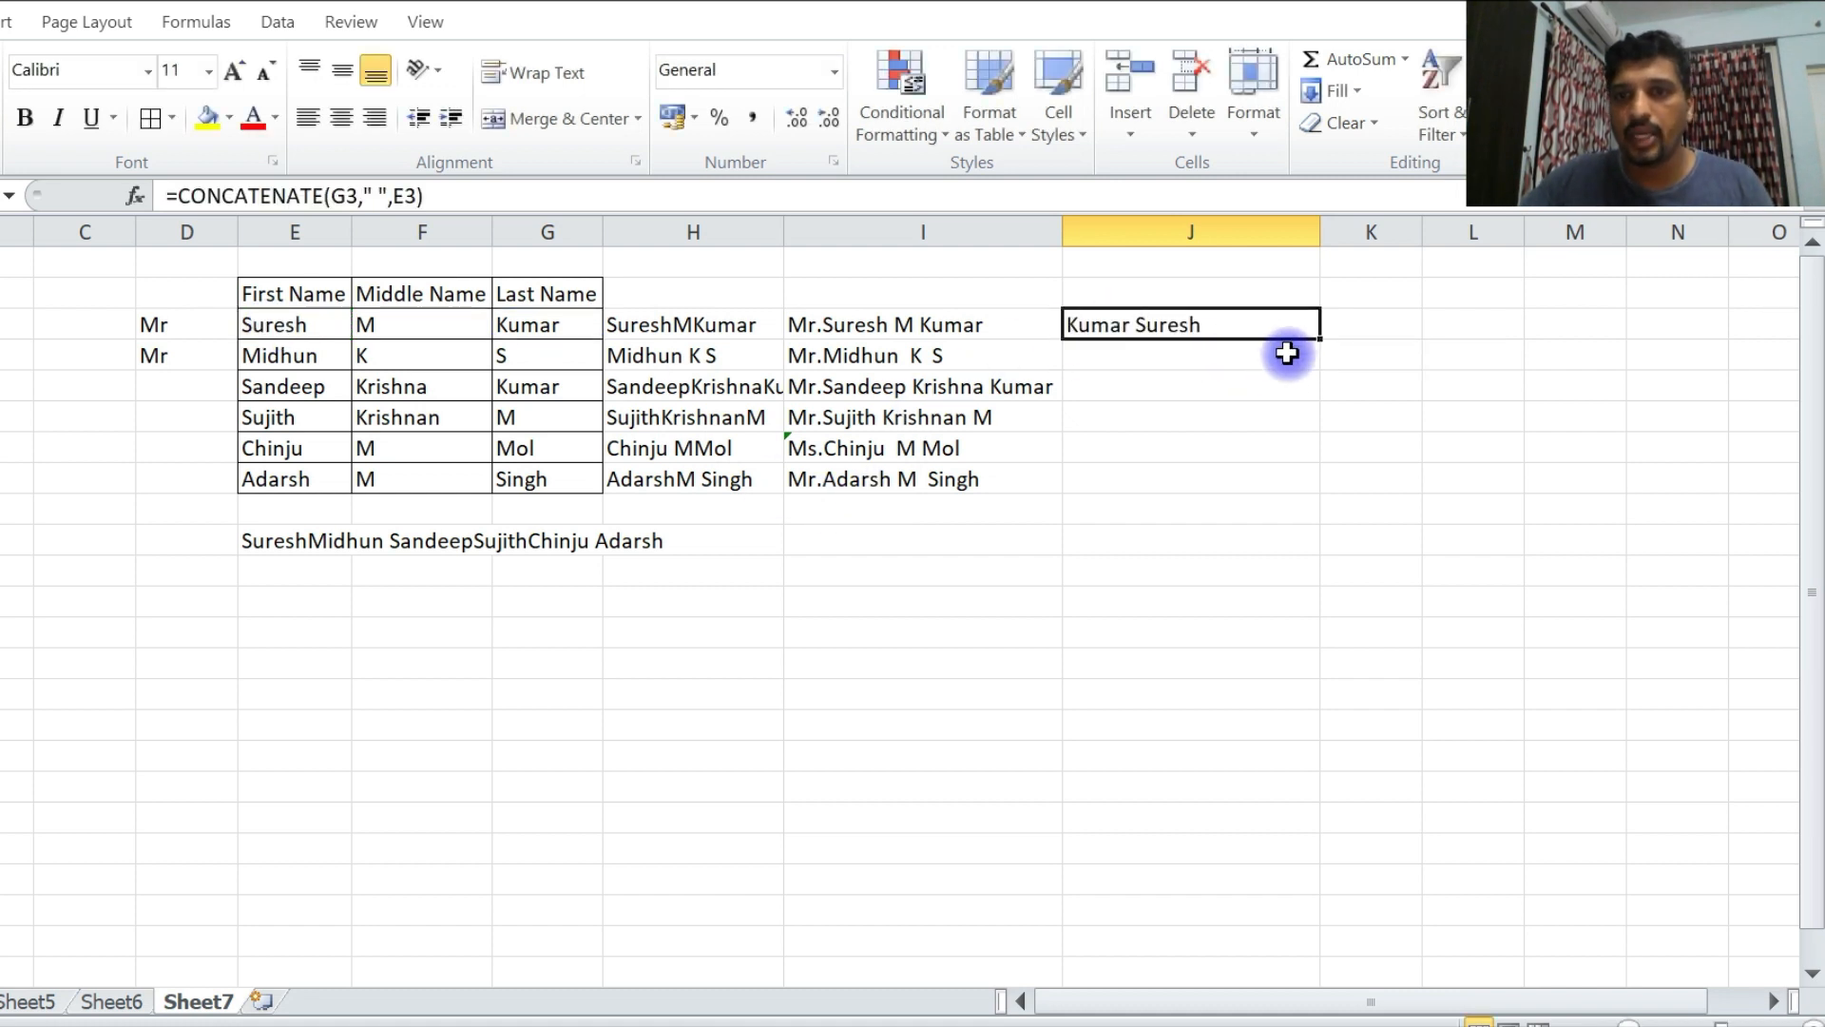
{"action": "double_click", "coordinate": [1318, 338]}
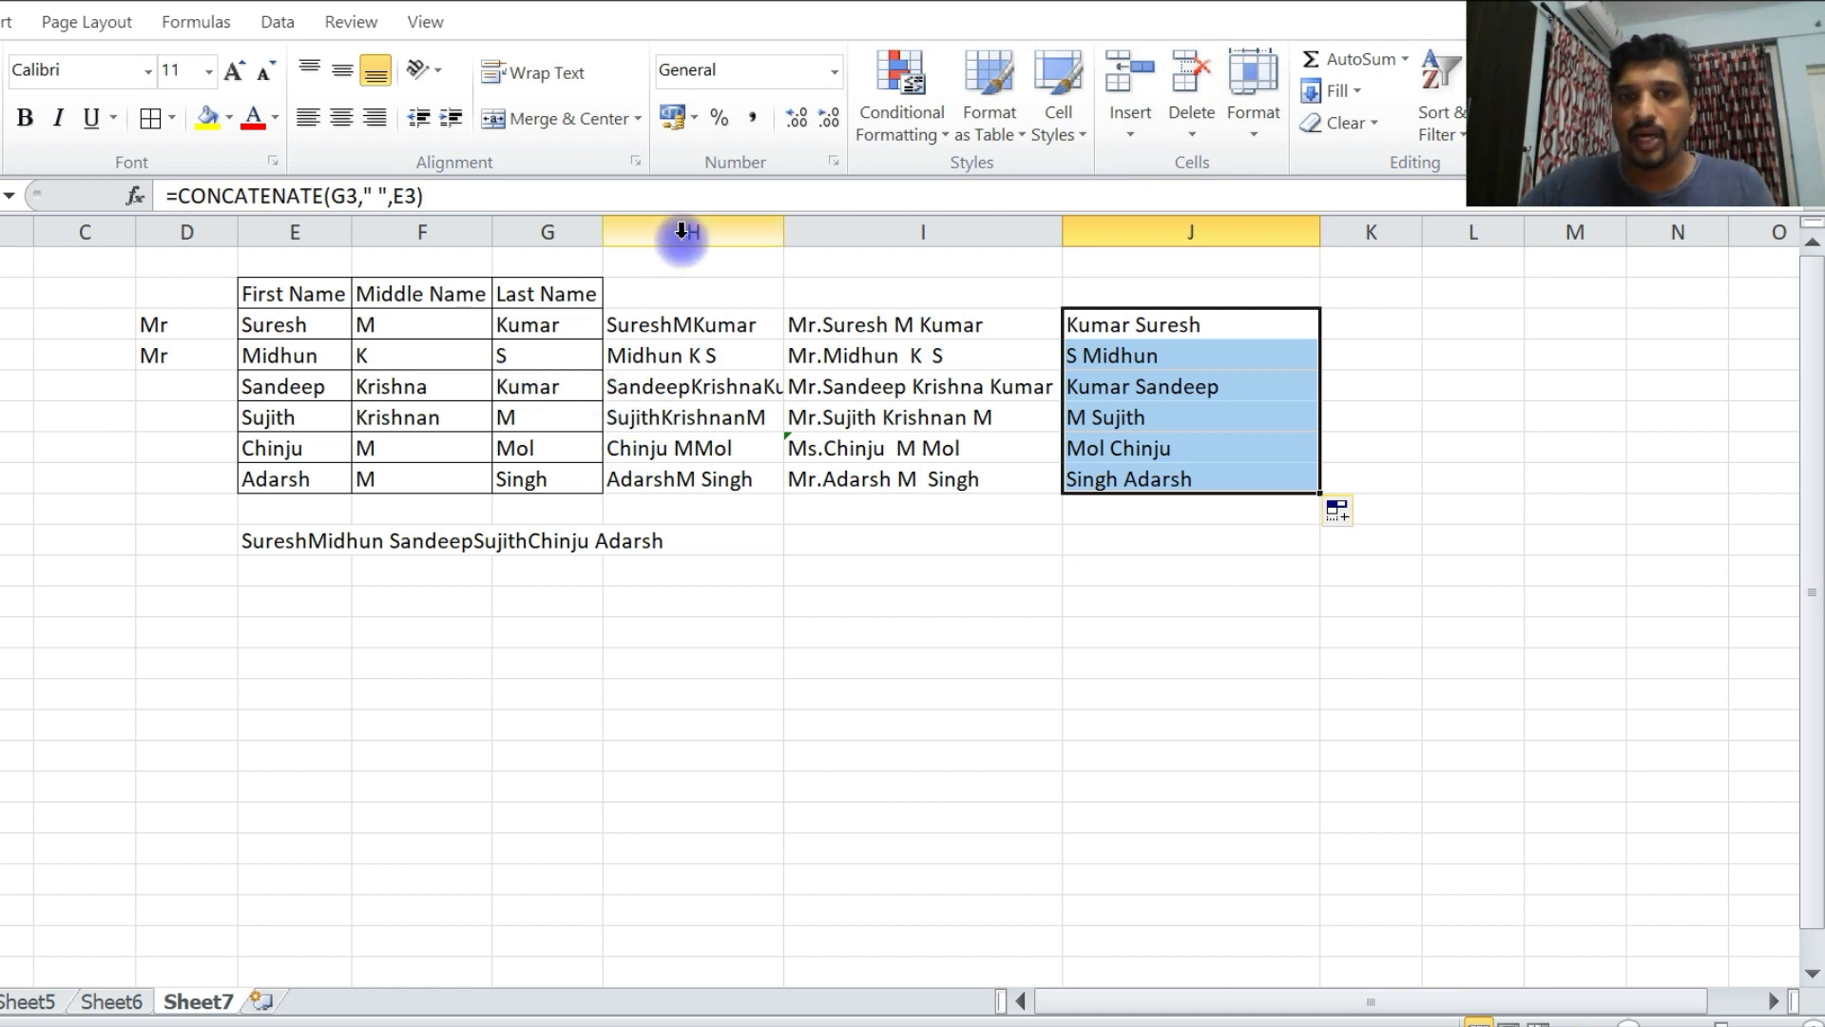
Open the J3 formula for editing and select its CONCATENATE arguments
{"action": "left_click_drag", "start_coordinate": [332, 195], "coordinate": [416, 195]}
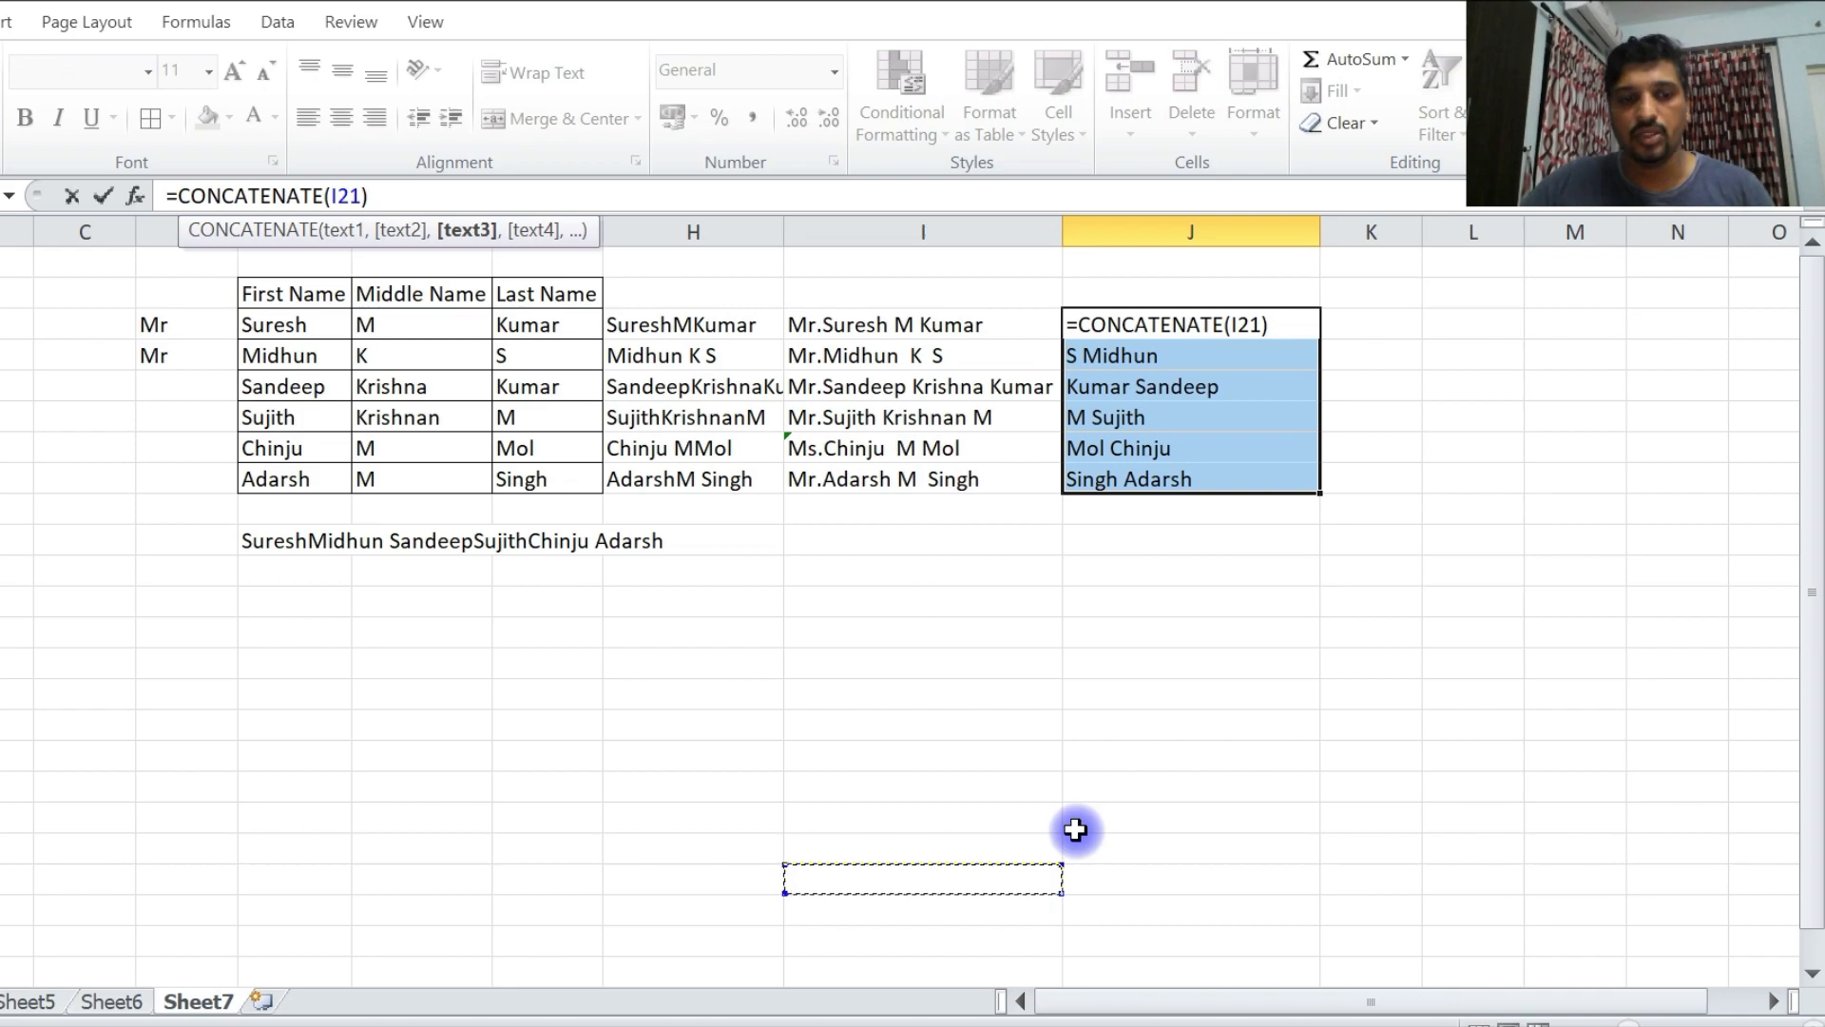